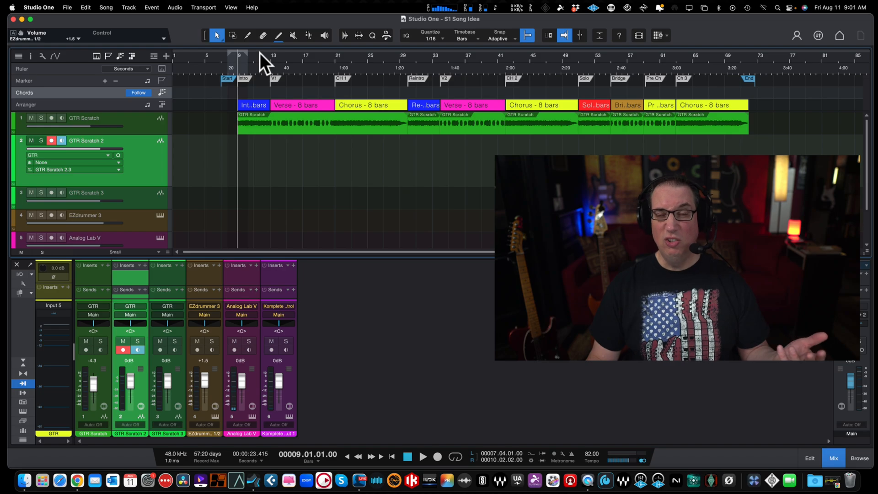
Step: Record a guitar take for the whole song on GTR Scratch 2, starting at bar 6 and stopping just after the End marker
drag(259, 53, 269, 56)
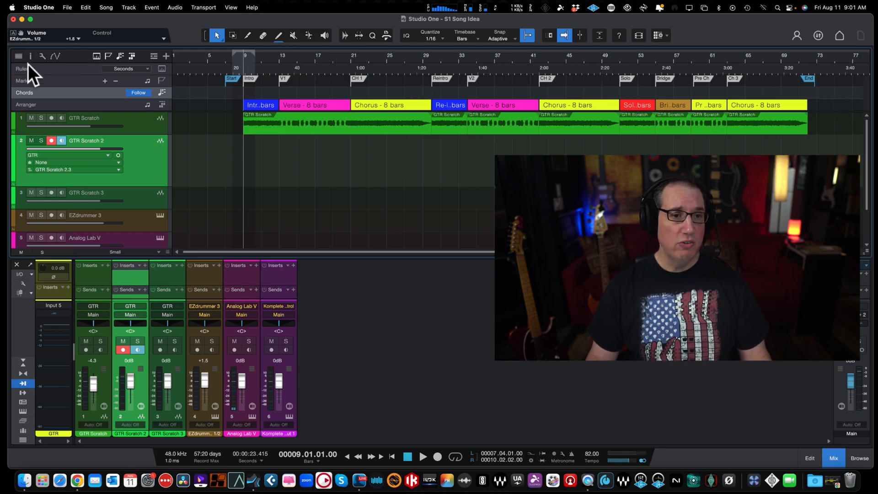
click(130, 122)
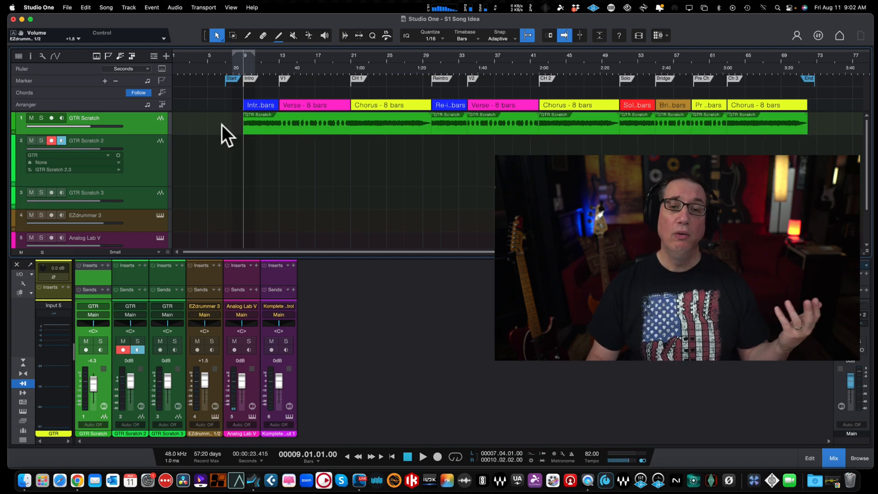
click(145, 175)
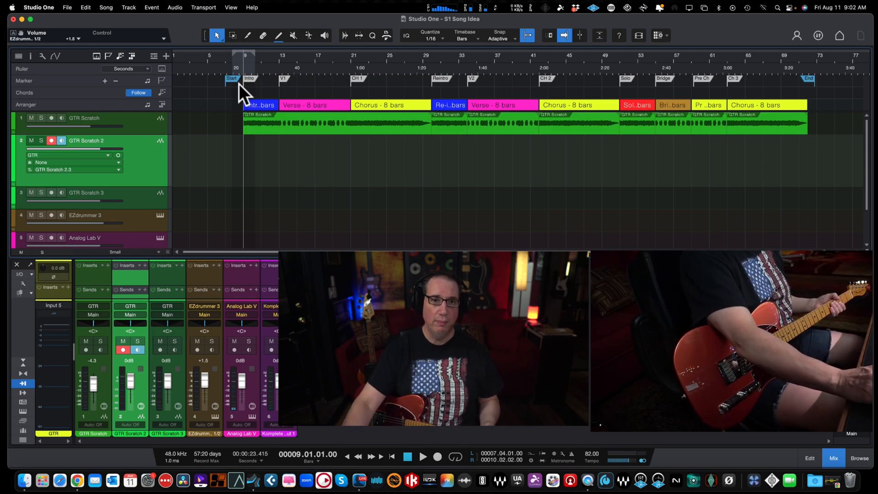
click(232, 55)
click(220, 57)
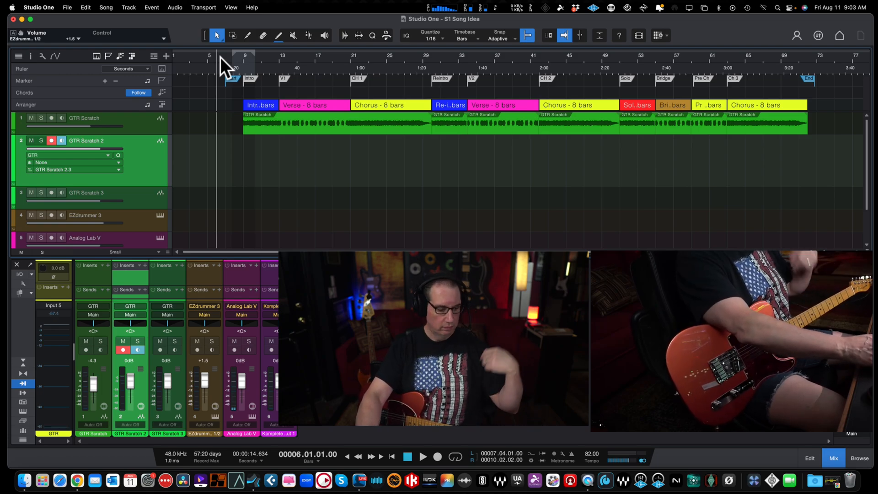
key(KP_Multiply)
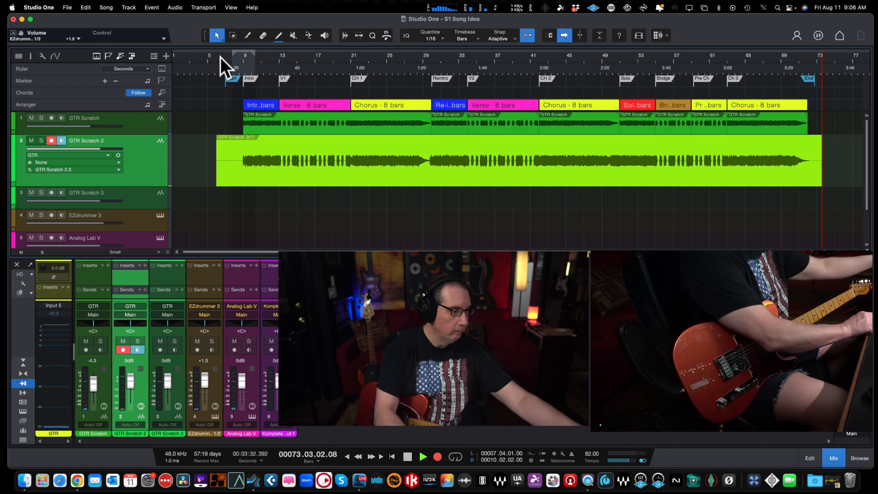
key(space)
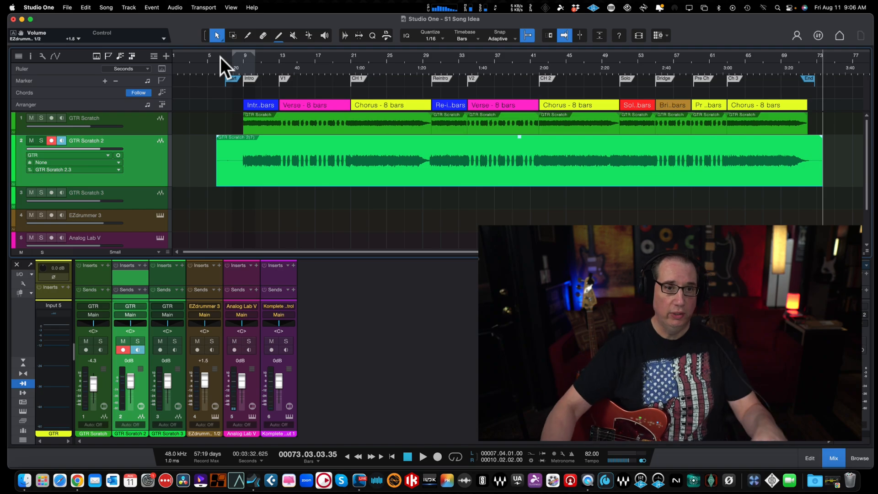
Step: Remove the original GTR Scratch track and trim the start of the new GTR Scratch 2 take to bar 9
click(140, 119)
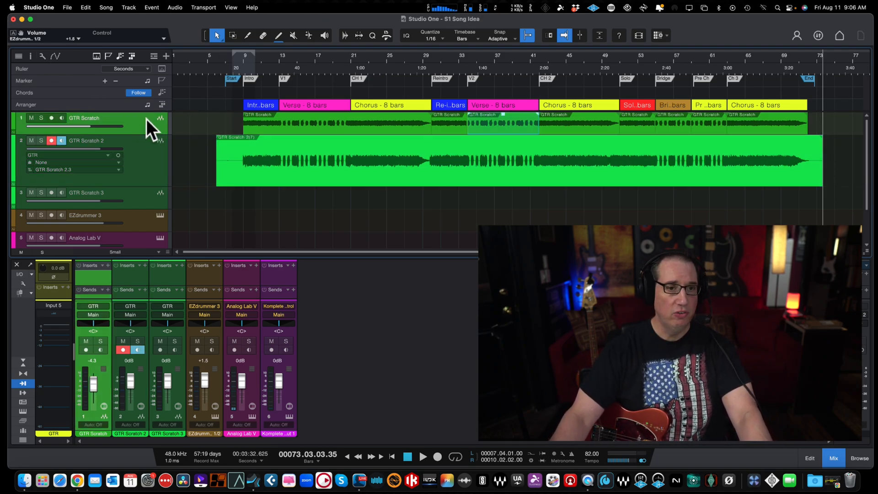
right_click(146, 118)
click(170, 168)
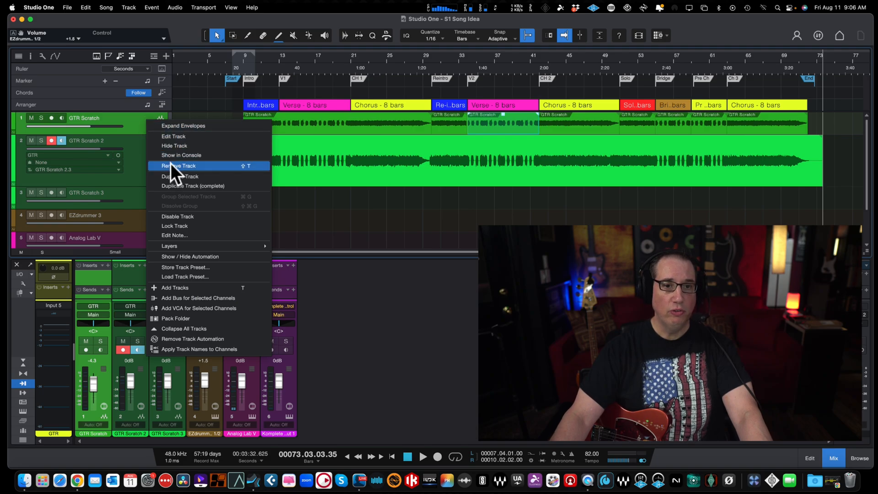
drag(213, 132, 243, 132)
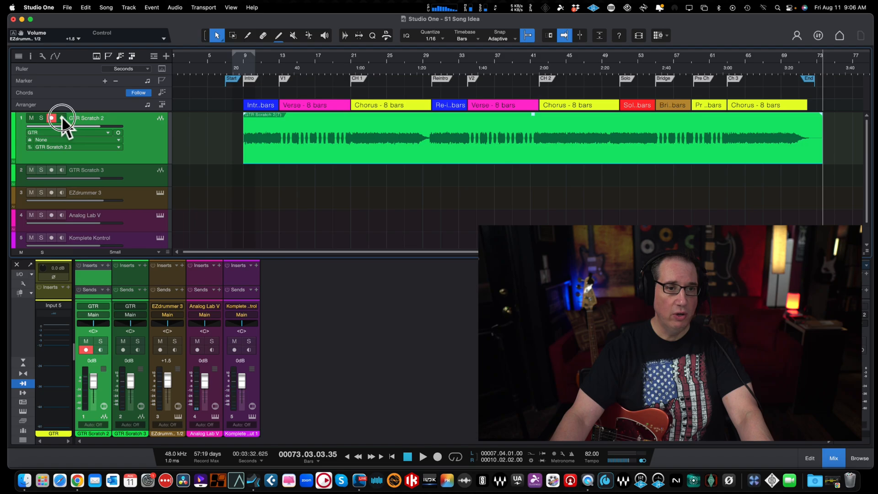
Step: Disarm GTR Scratch 2 and set its volume to -1.1 dB while playing the take from bar 9
click(239, 61)
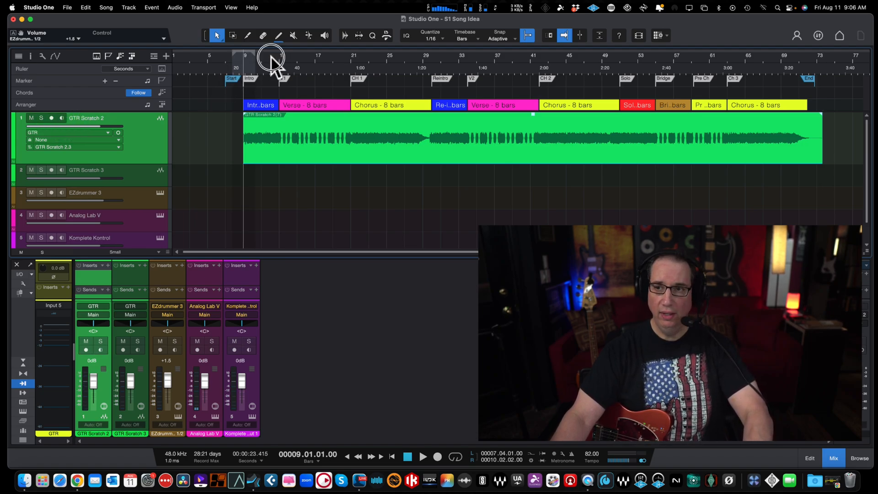
drag(271, 59, 274, 74)
key(space)
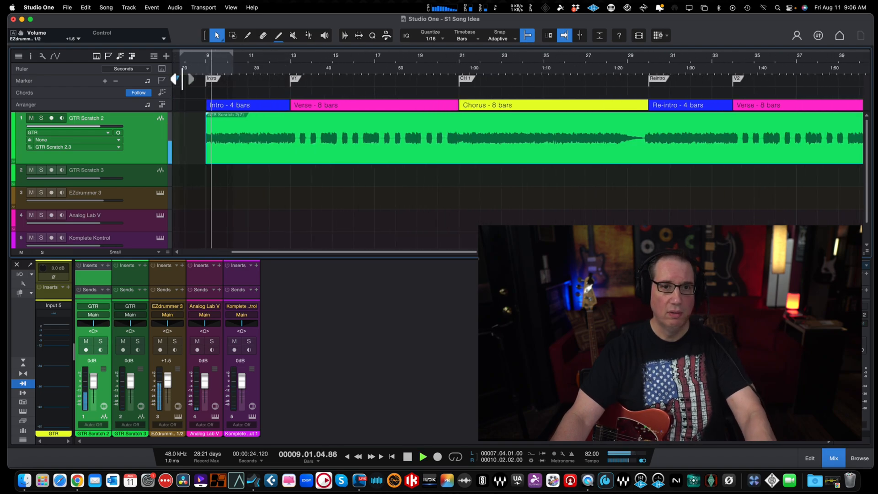
click(196, 65)
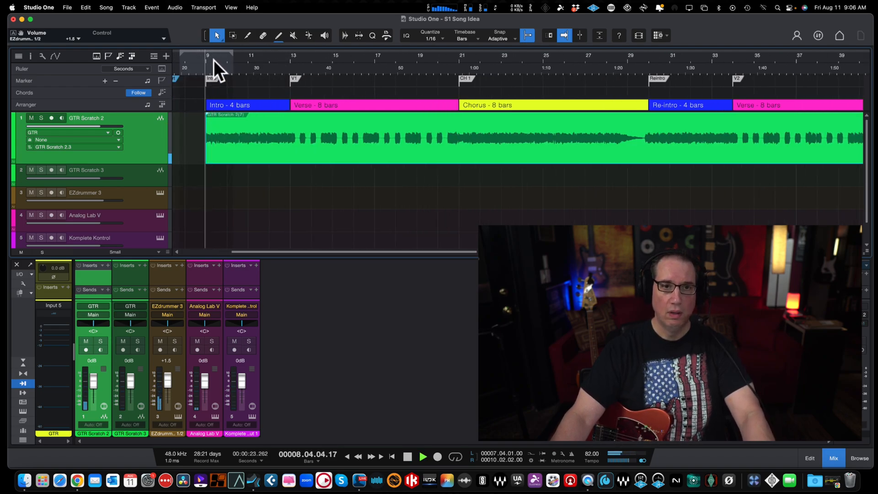
drag(215, 68, 226, 88)
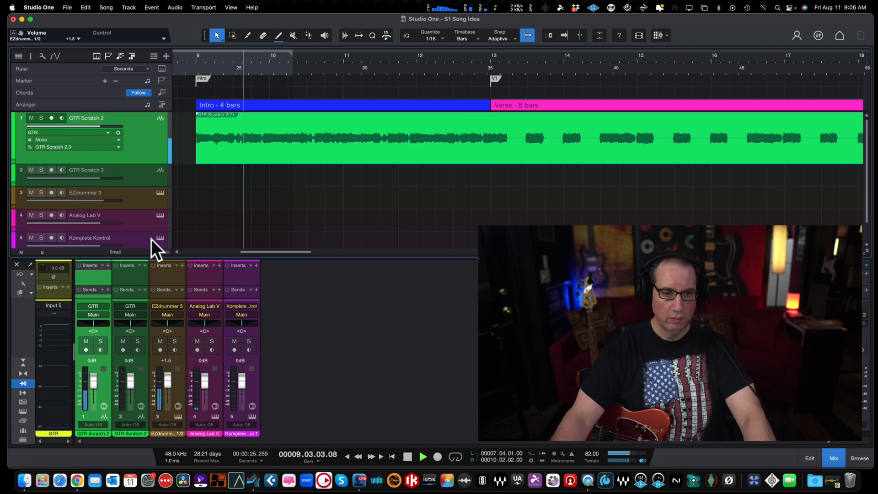
click(92, 383)
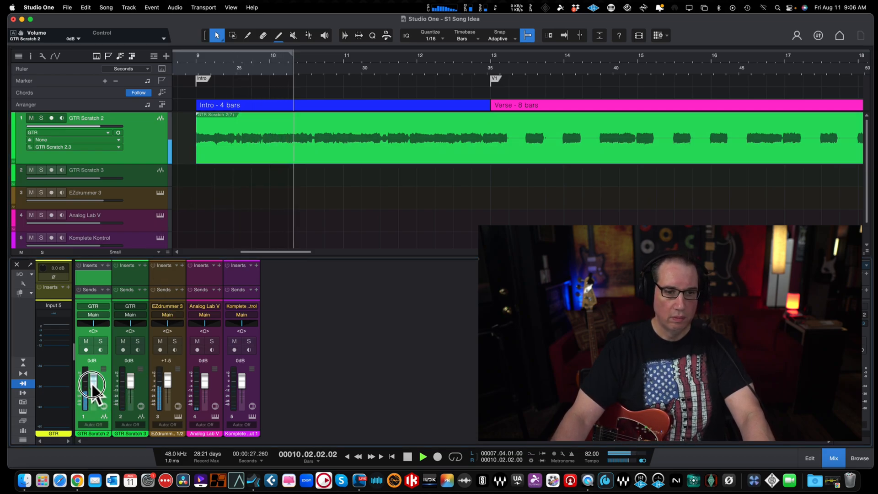
drag(92, 383, 90, 386)
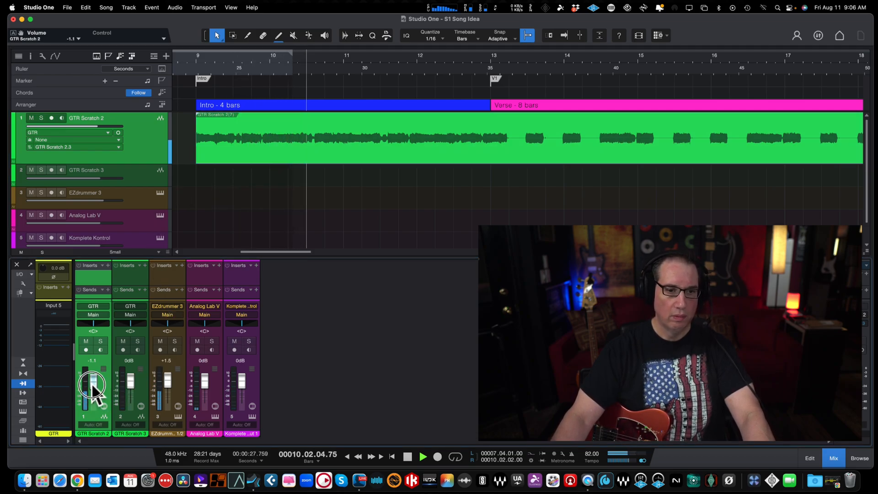
Step: Arm GTR Scratch 3 for recording with monitoring on, stop playback, and keep GTR Scratch 3 selected
click(133, 171)
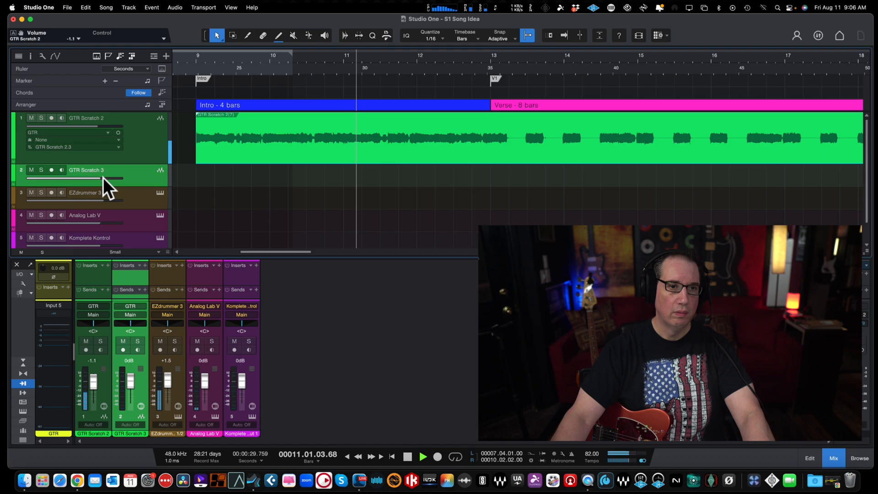
click(52, 170)
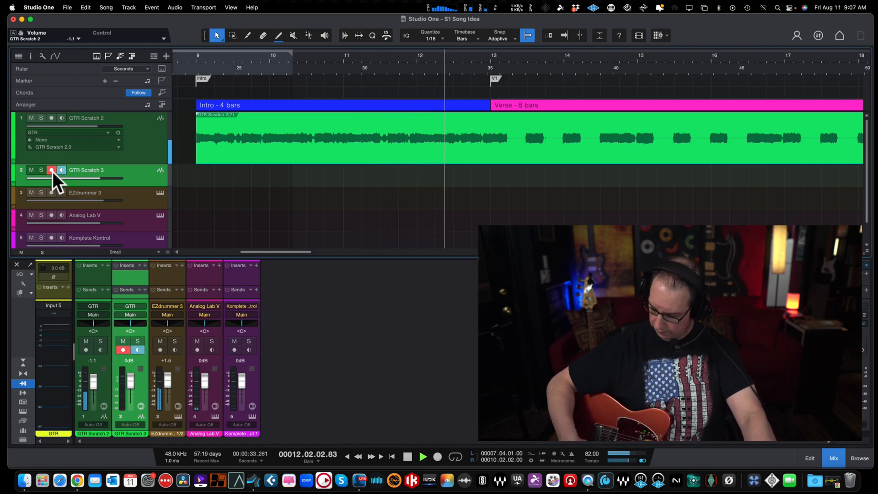
key(z)
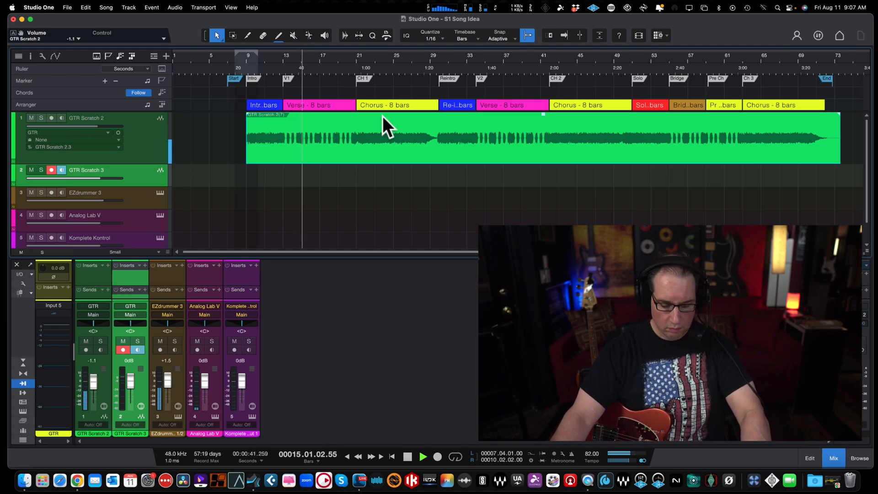
key(space)
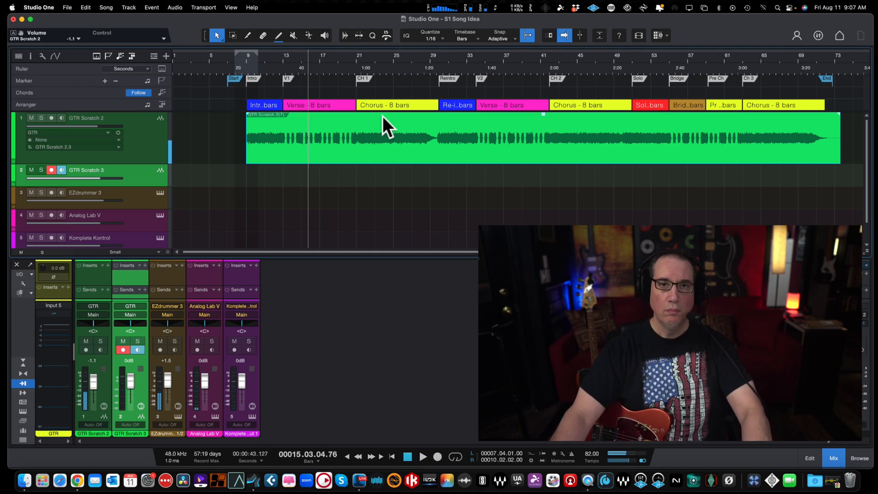
click(153, 131)
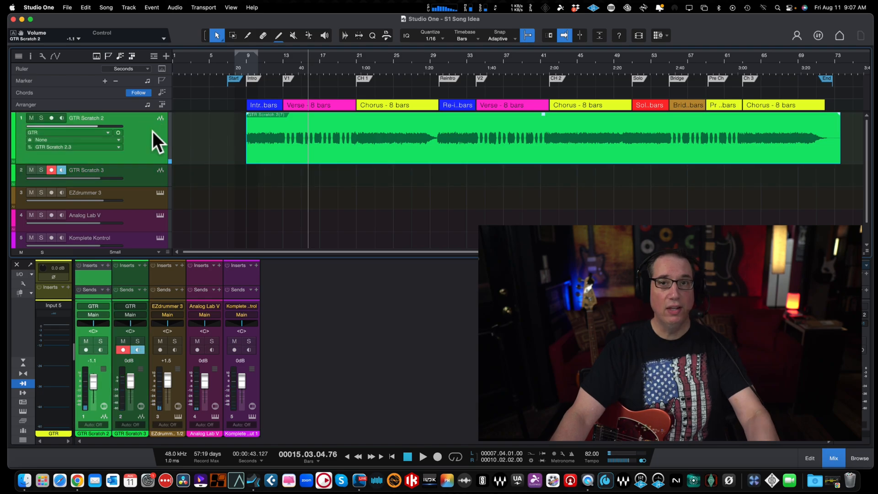
click(129, 176)
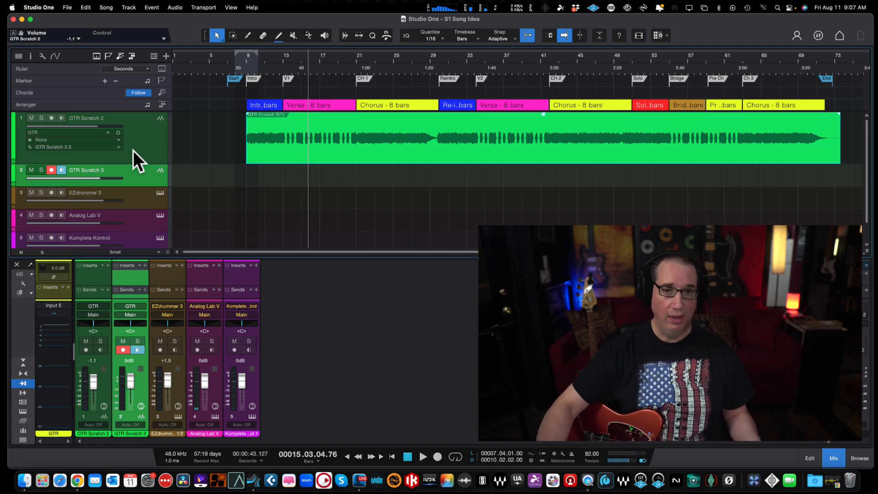
Step: Pan GTR Scratch 2 to L37 and GTR Scratch 3 to R42, and set GTR Scratch 2's volume to -7.6 dB
click(93, 323)
drag(94, 323, 136, 323)
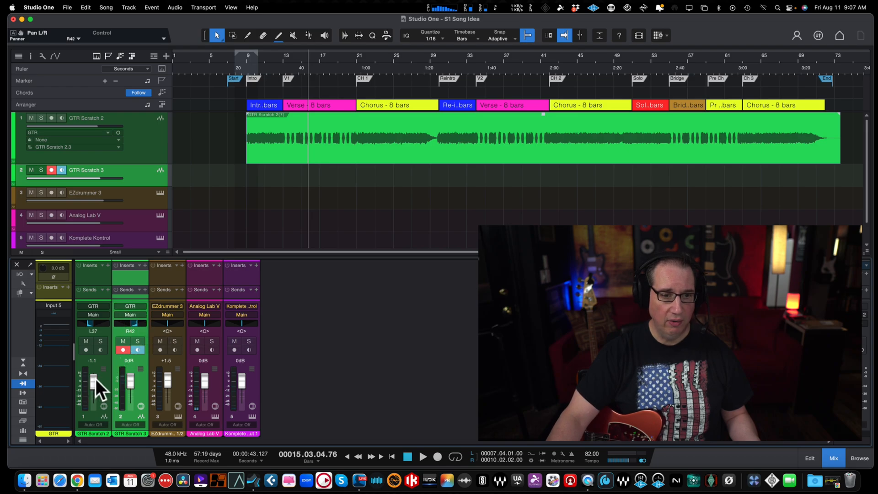
drag(95, 379, 93, 385)
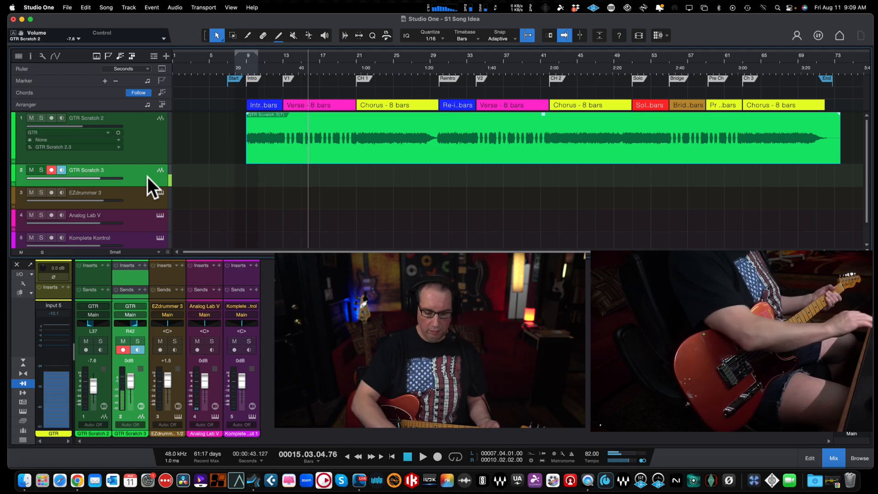
Step: Play a short stretch of the verse to check the guitar balance, and increase the height of the GTR Scratch 3 track
key(space)
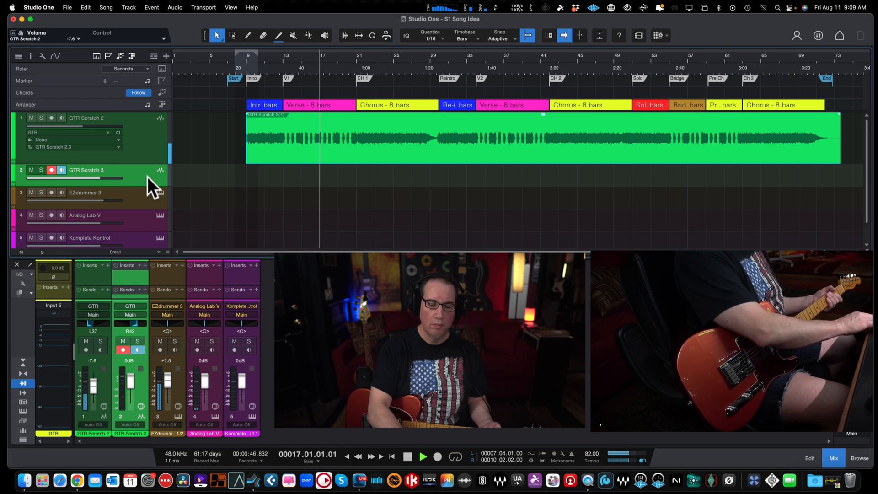
key(space)
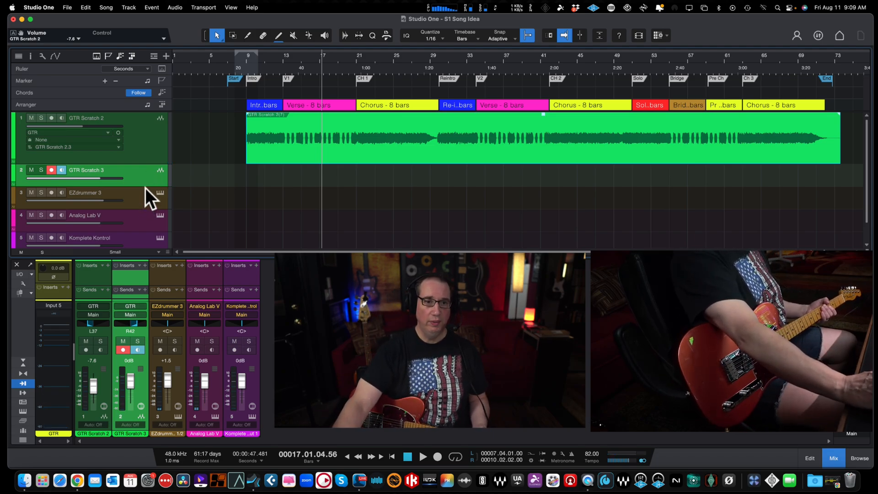
drag(142, 186, 141, 199)
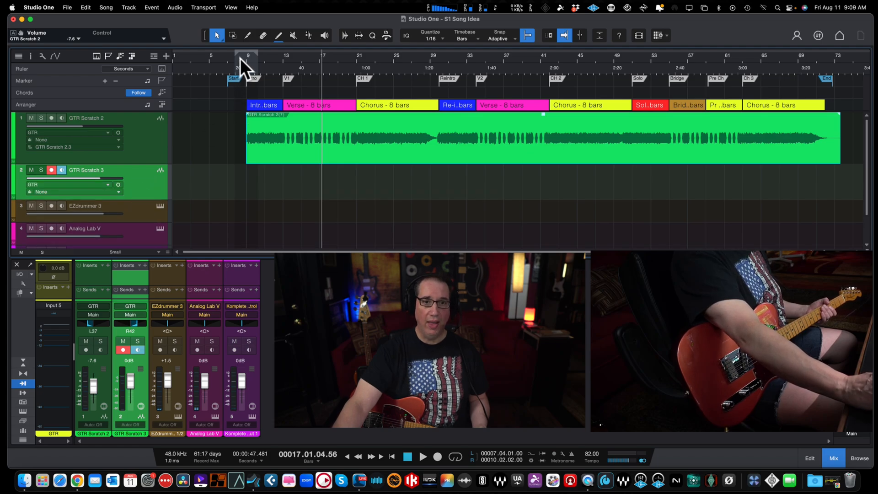
Step: Try recording a second guitar take on GTR Scratch 3 from bar 7 into the first chorus, and undo the recording
drag(240, 58, 247, 85)
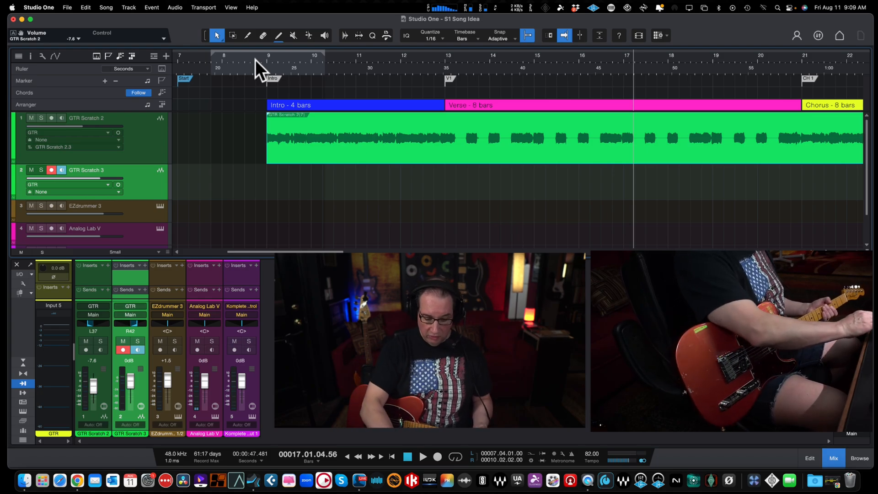
key(comma)
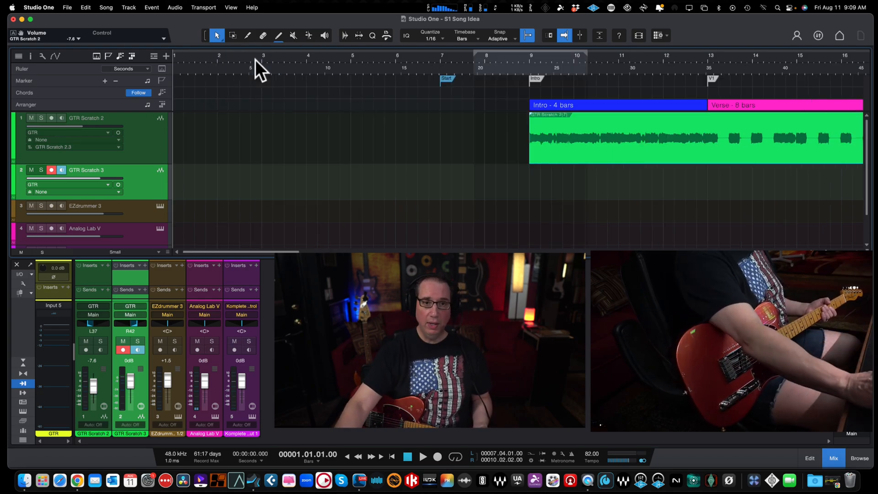
key(w)
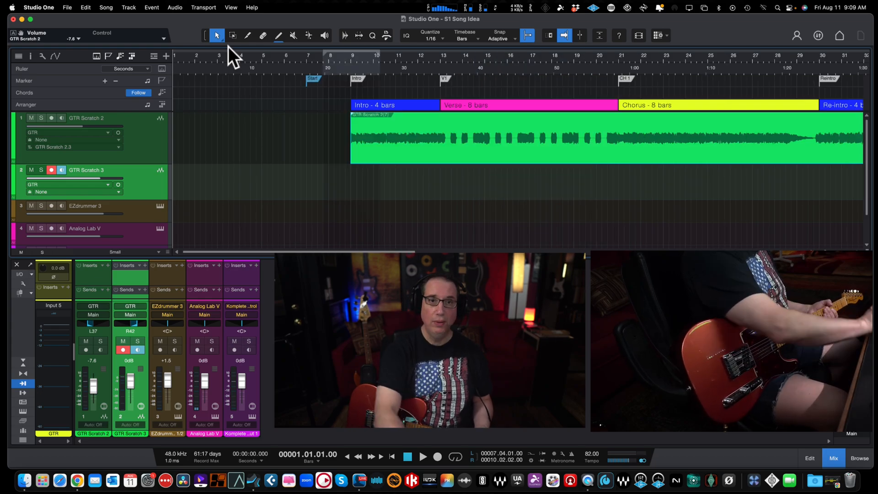
click(343, 56)
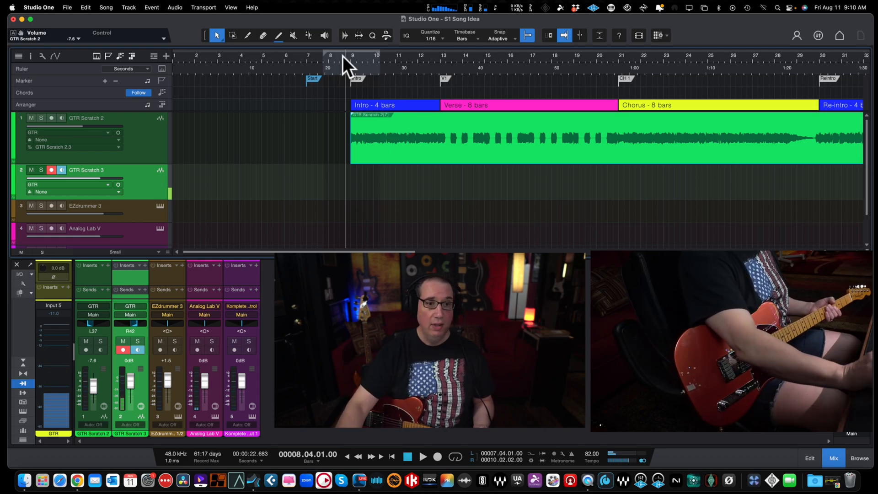
click(324, 56)
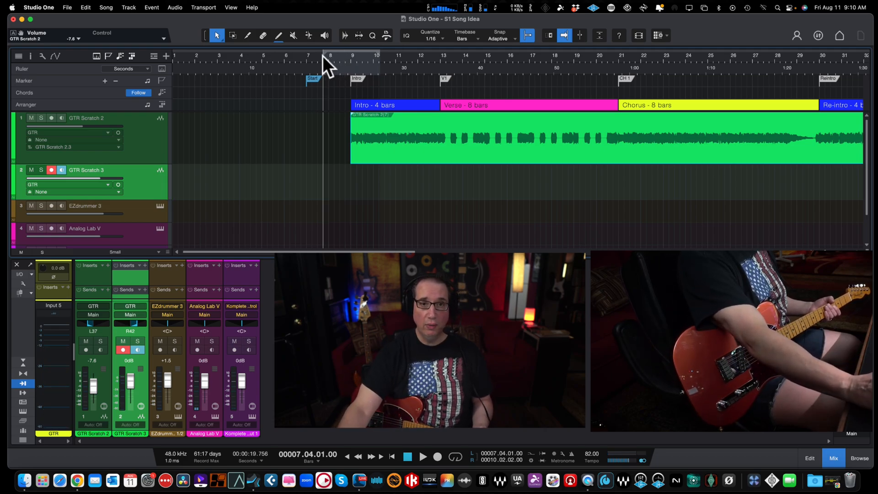
click(306, 56)
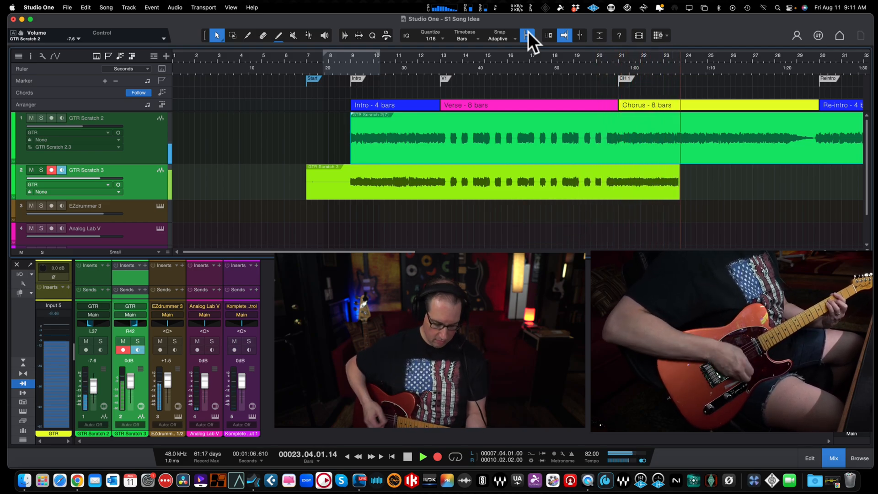
key(space)
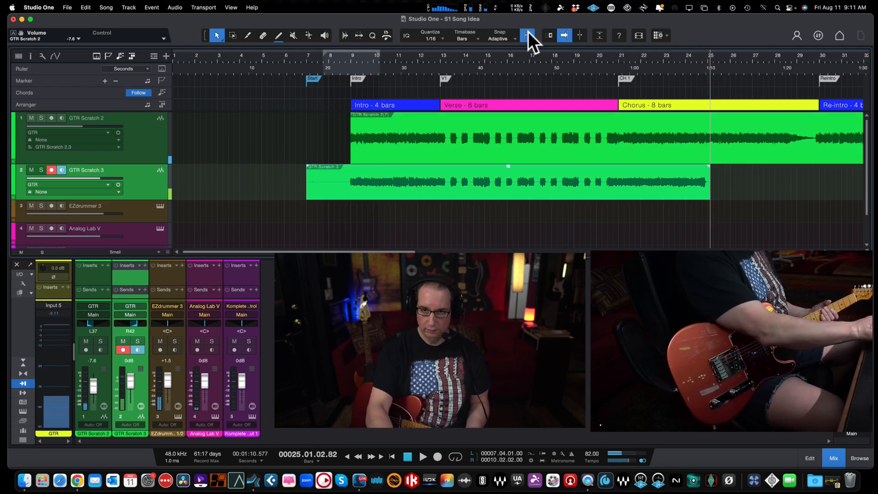
key(super+z)
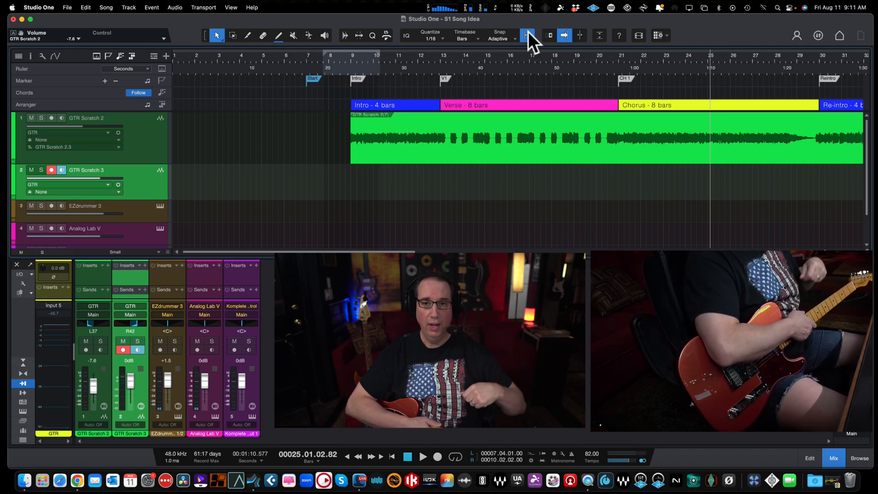
Step: Record a full guitar take on GTR Scratch 3 from bar 7 past the End marker, stop, and return to the song start
click(305, 53)
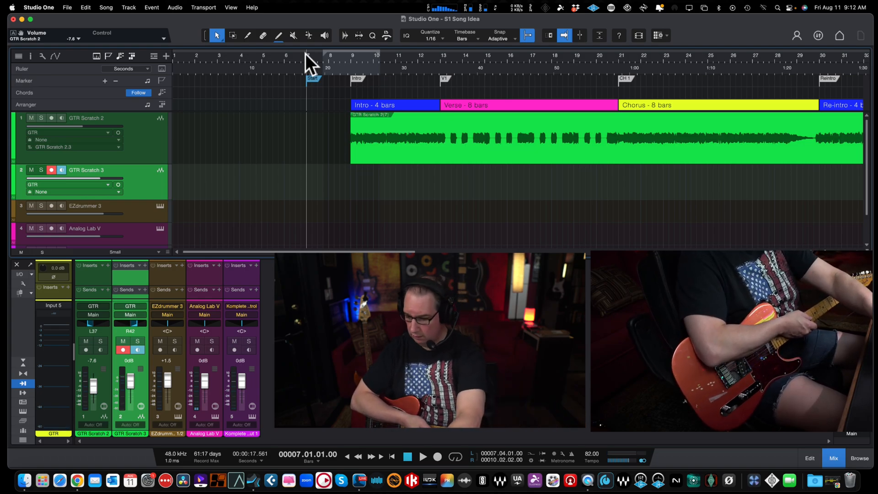
key(KP_Multiply)
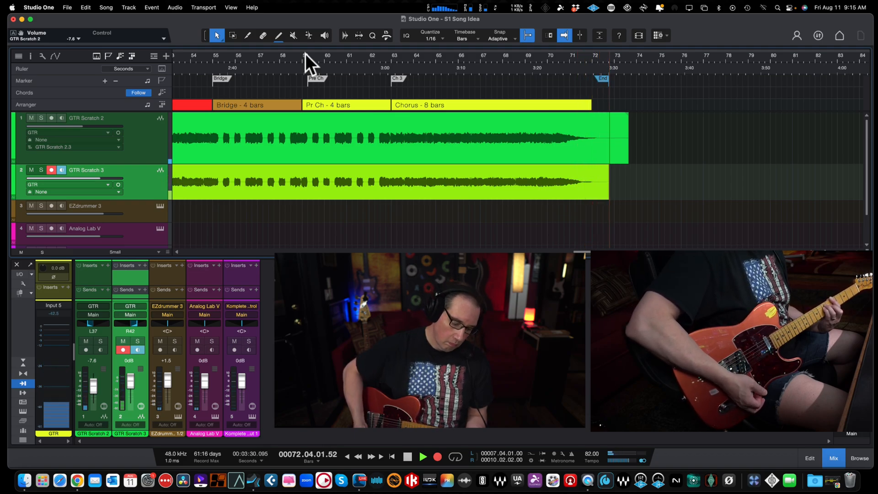
key(space)
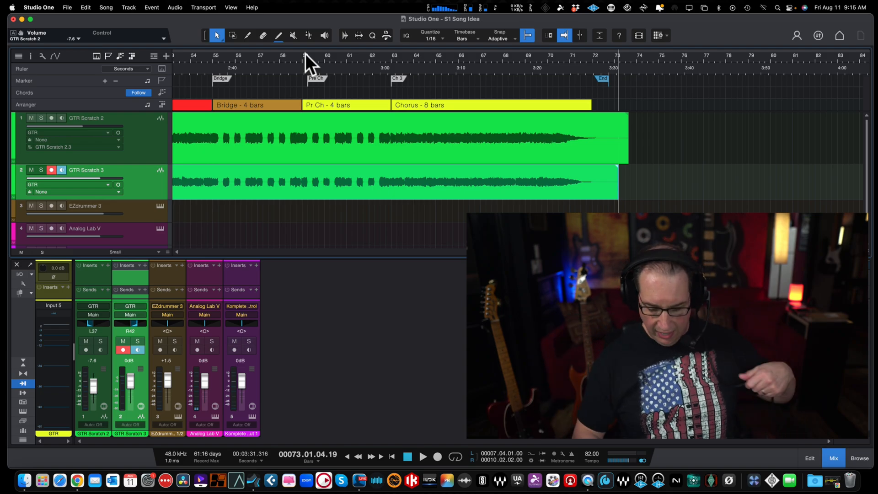
key(comma)
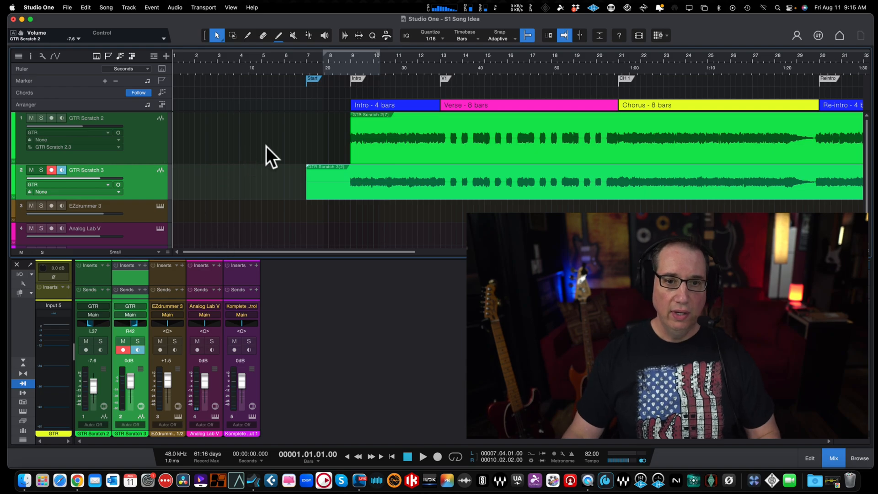
Step: Trim the start of the GTR Scratch 3 event to bar 9 and shorten the end of the GTR Scratch 2 event
drag(304, 191, 350, 182)
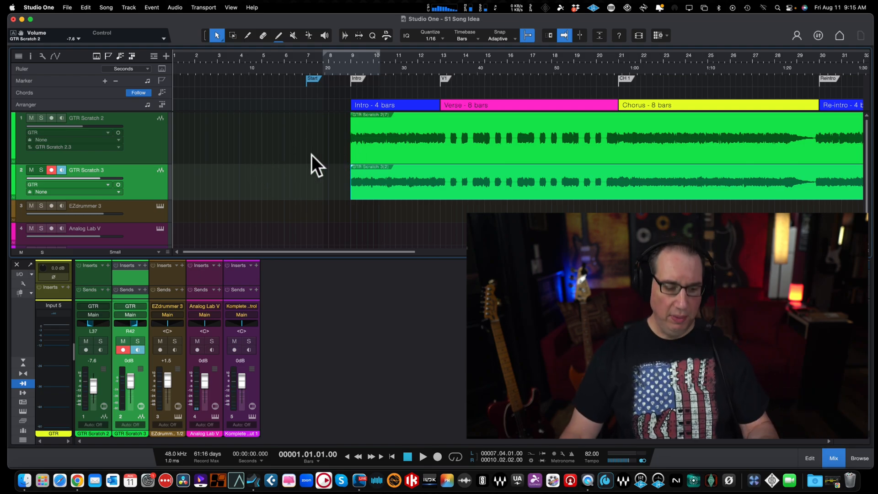
key(z)
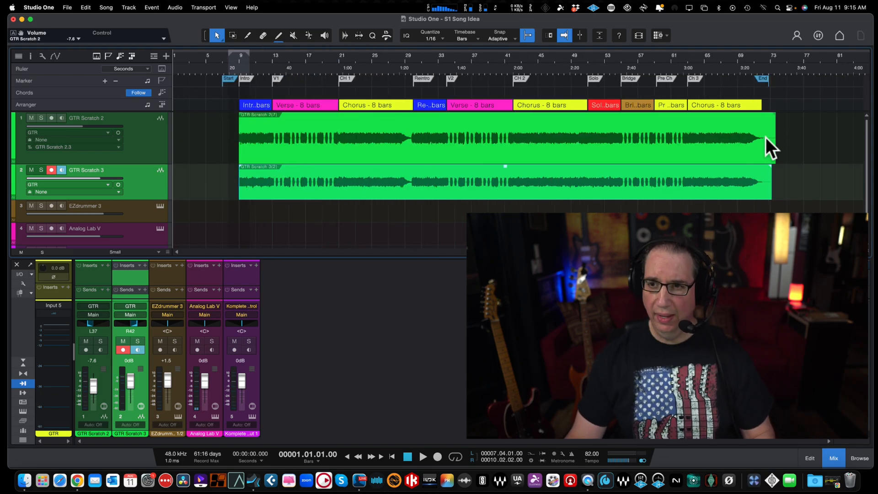
drag(783, 145, 770, 142)
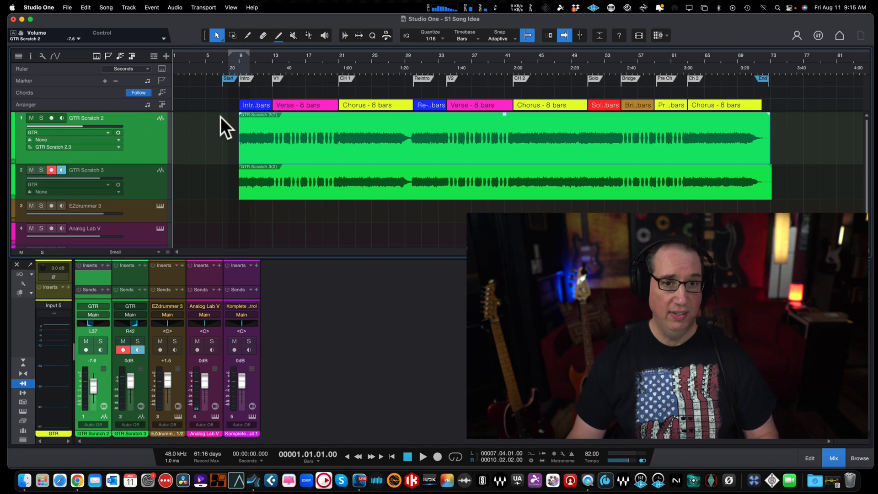
Step: Disarm GTR Scratch 3, and pan GTR Scratch 2 hard left and GTR Scratch 3 hard right
click(119, 349)
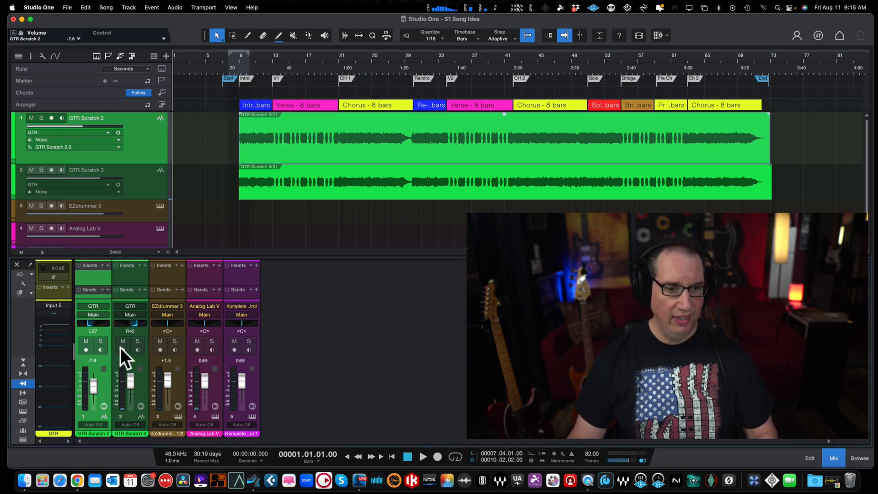
drag(86, 325, 49, 333)
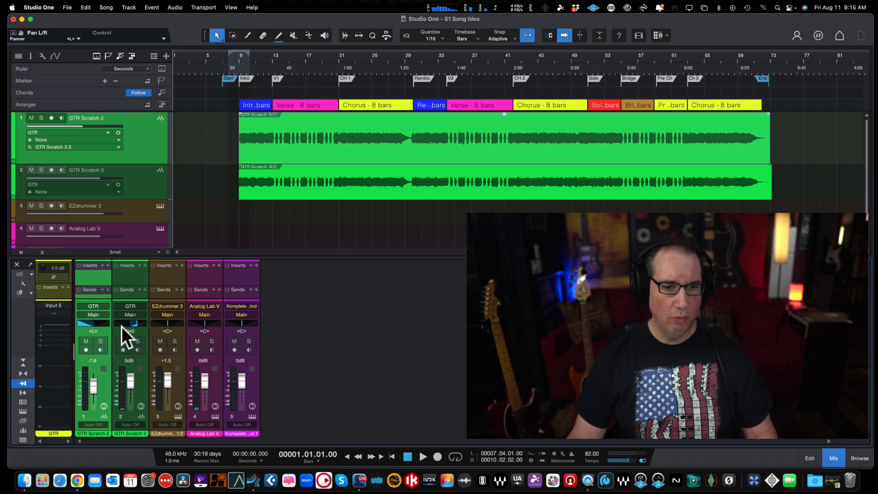
drag(136, 325, 151, 327)
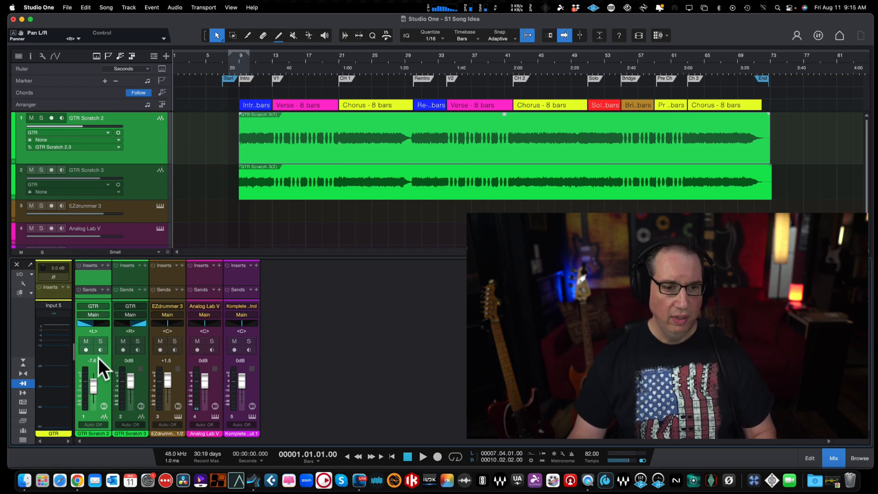
Step: Play the song from bar 9 and lower GTR Scratch 3's volume to -7.6 dB
drag(134, 379, 132, 384)
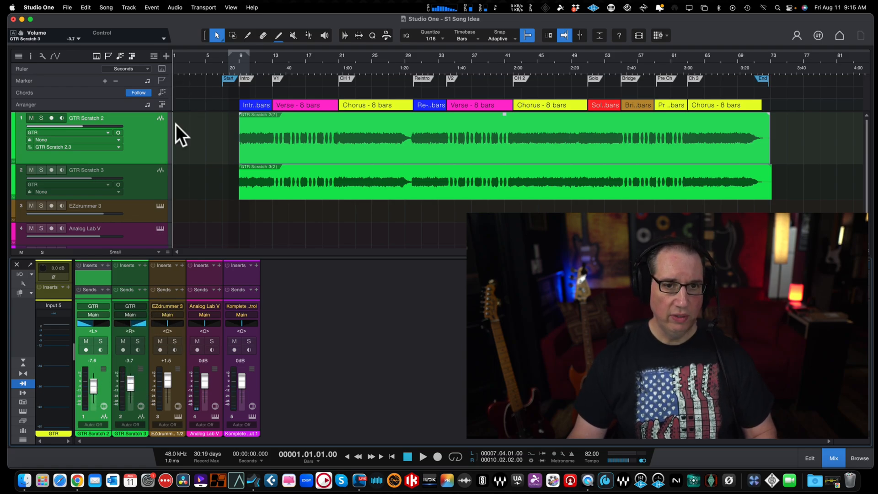
drag(238, 60, 239, 82)
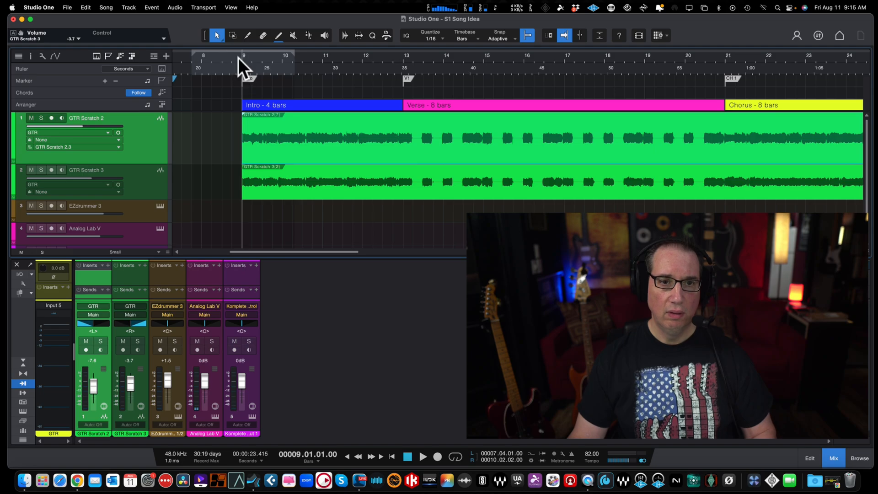
key(space)
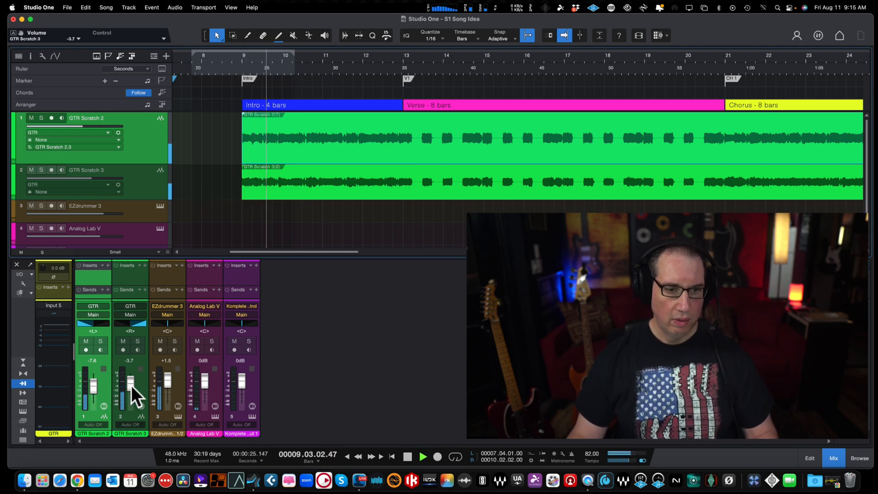
drag(131, 383, 129, 387)
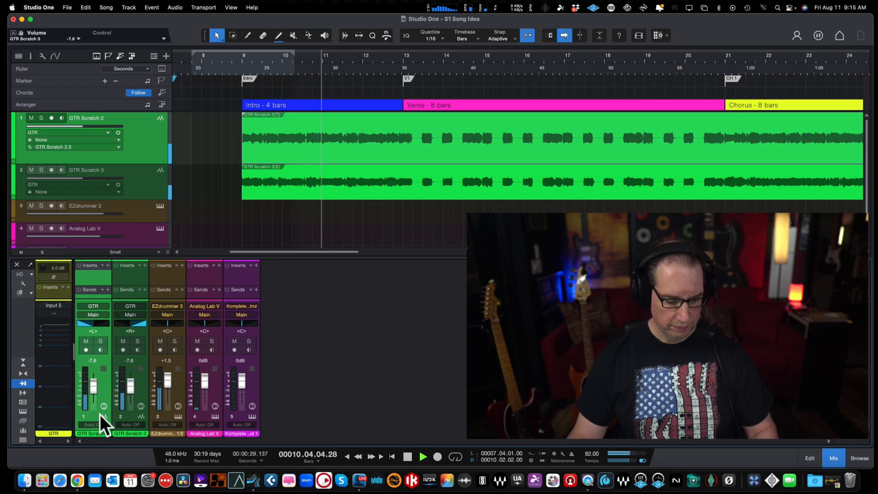
Step: Set both guitar tracks together to -4.3 dB and the EZdrummer 3 channel to -0.4 dB
shift+click(130, 410)
drag(128, 387, 129, 385)
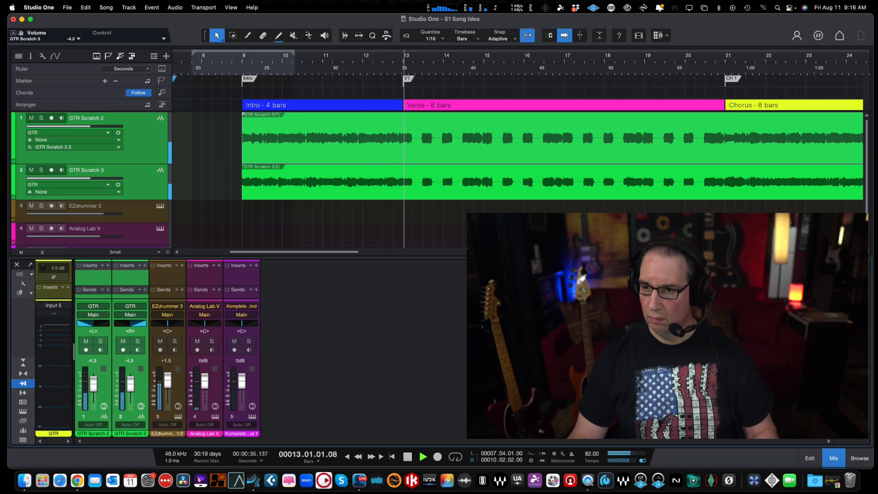
drag(170, 385, 170, 385)
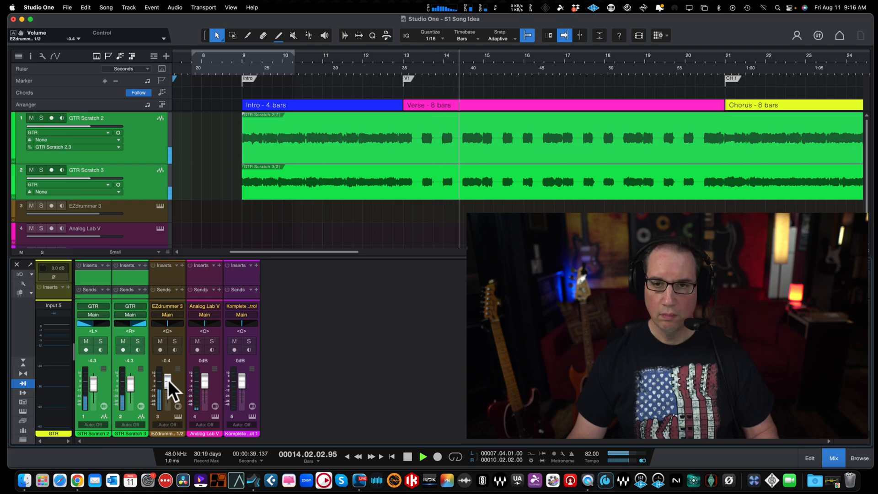
Step: Listen to the mix through the first chorus into the re-intro, stop playback, and save the song
key(w)
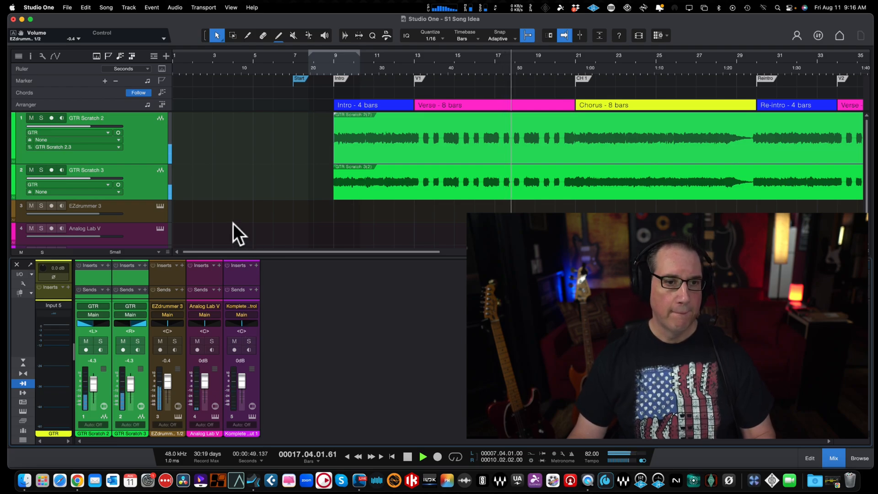
scroll(145, 212, down, 2)
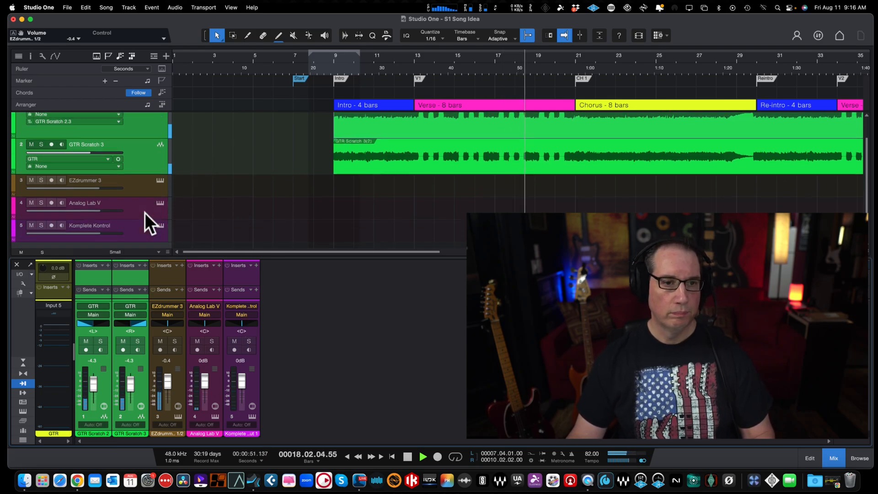
scroll(144, 213, up, 2)
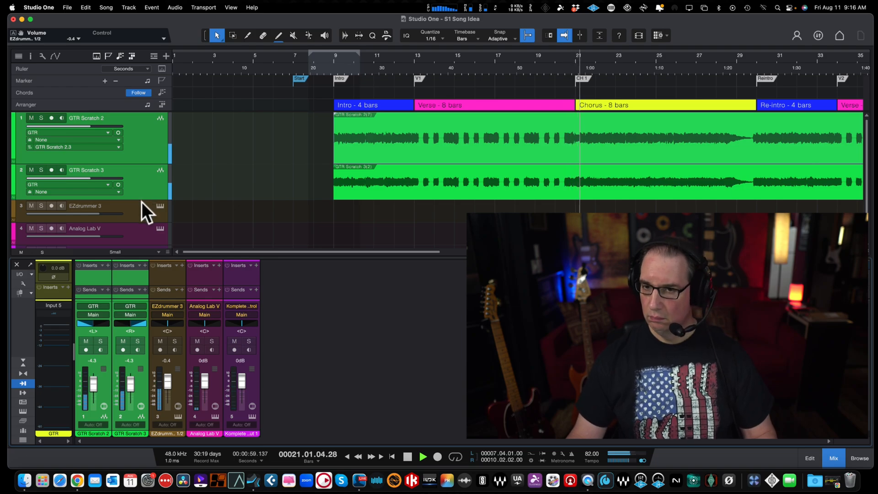
key(w)
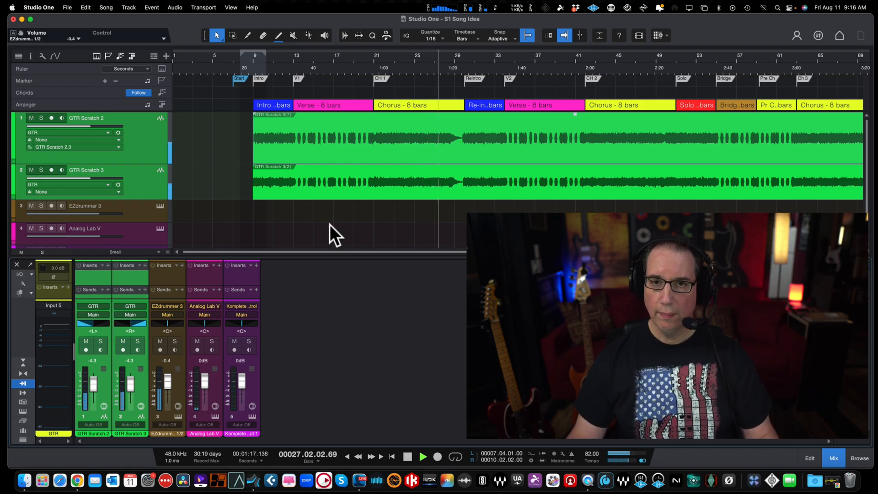
click(505, 65)
drag(505, 66, 506, 77)
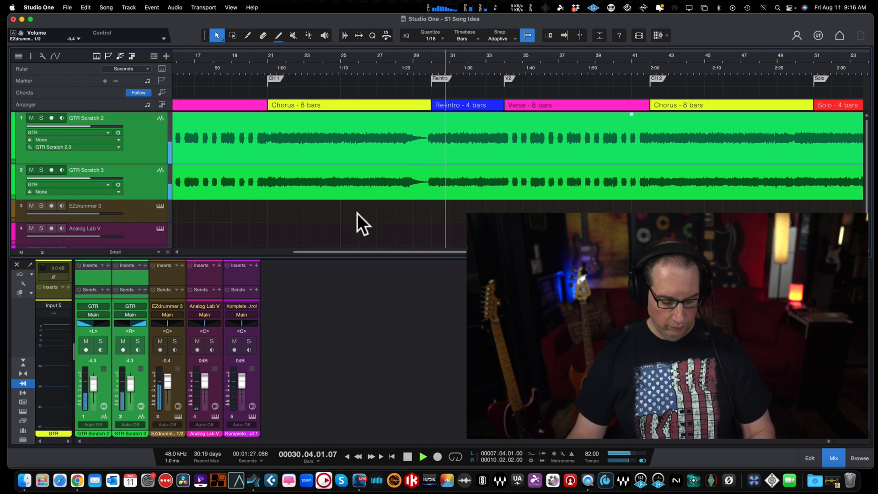
key(space)
key(super+s)
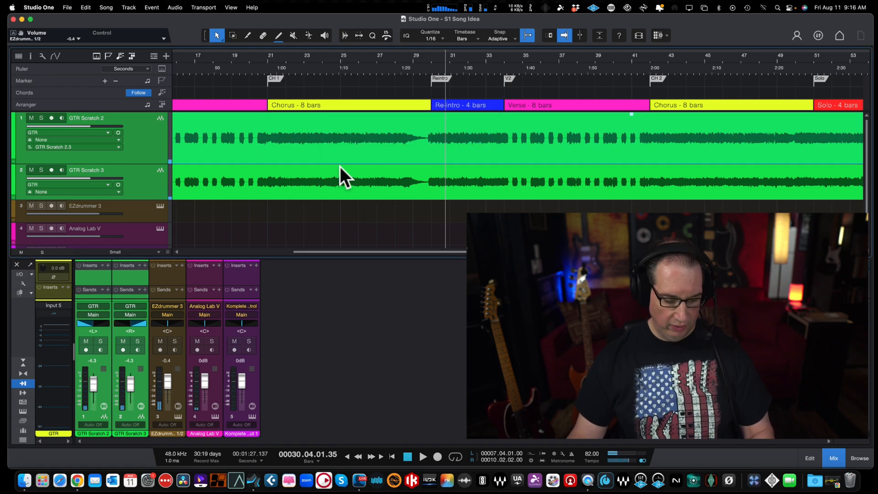
Step: Place the playback cursor at bar 10 and duplicate the GTR Scratch 3 track without its recorded audio
key(shift+f)
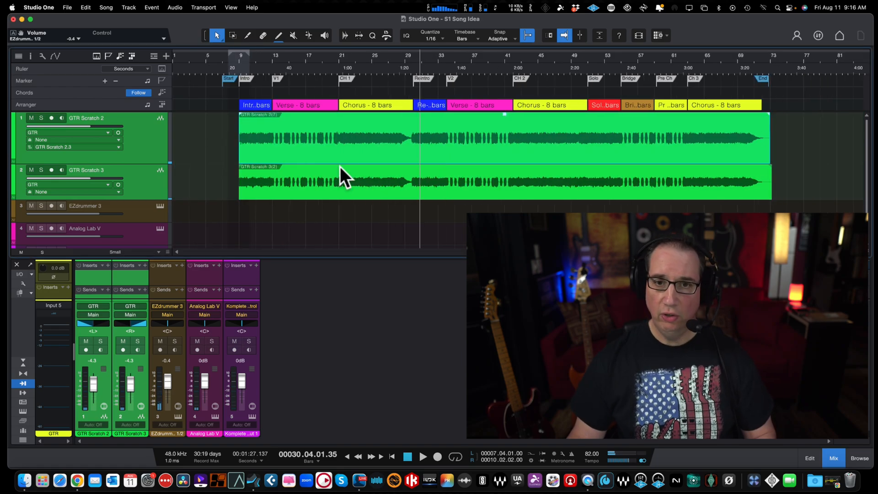
click(248, 57)
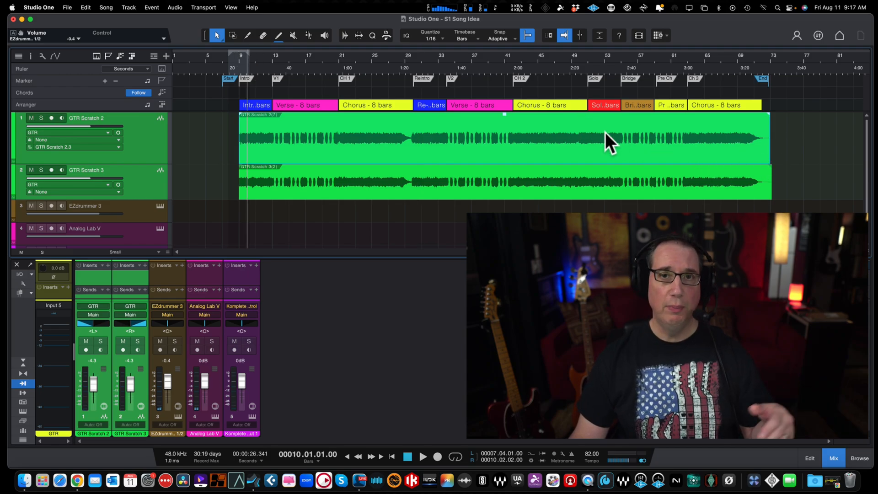
drag(268, 57, 272, 78)
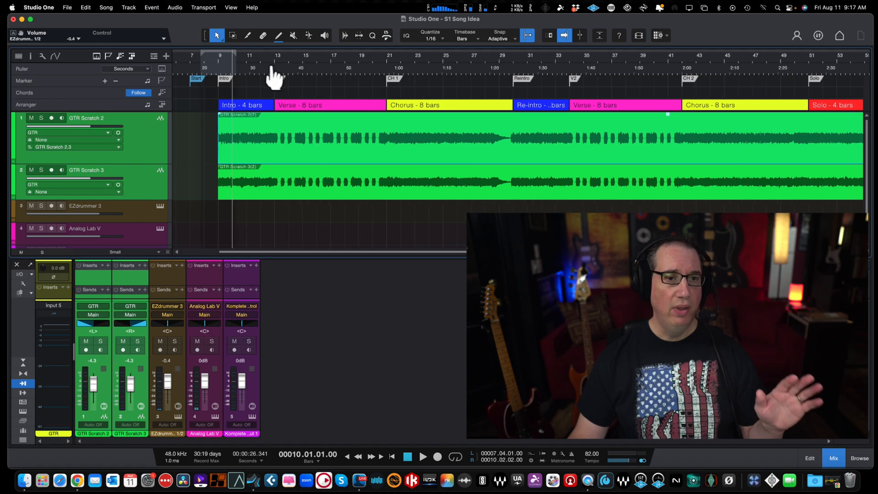
click(147, 179)
right_click(146, 179)
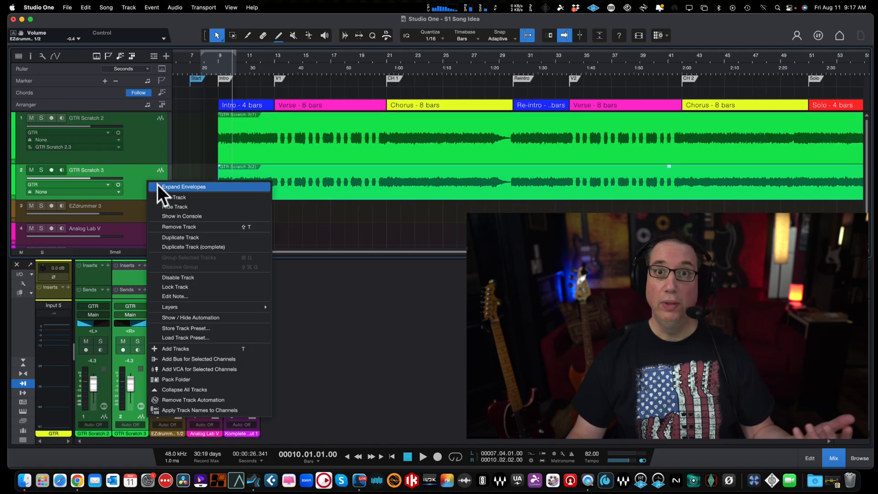
click(172, 247)
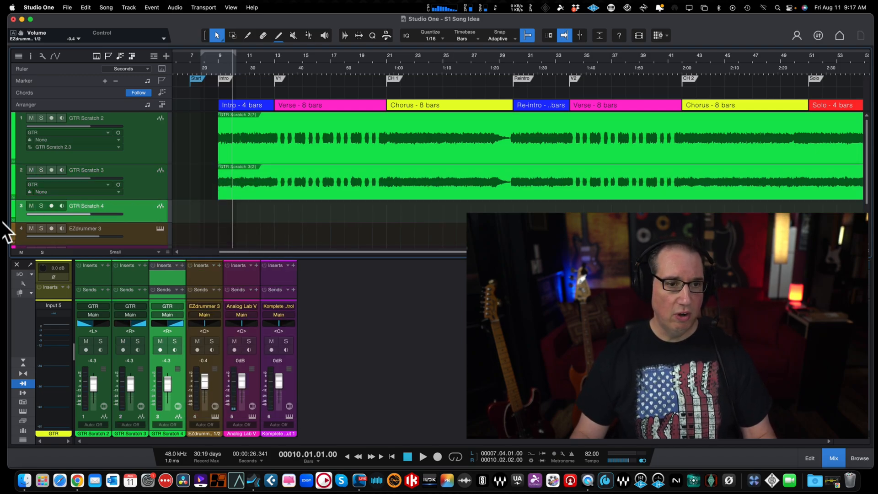
Step: Color the duplicated track blue and rename it Bass
click(14, 202)
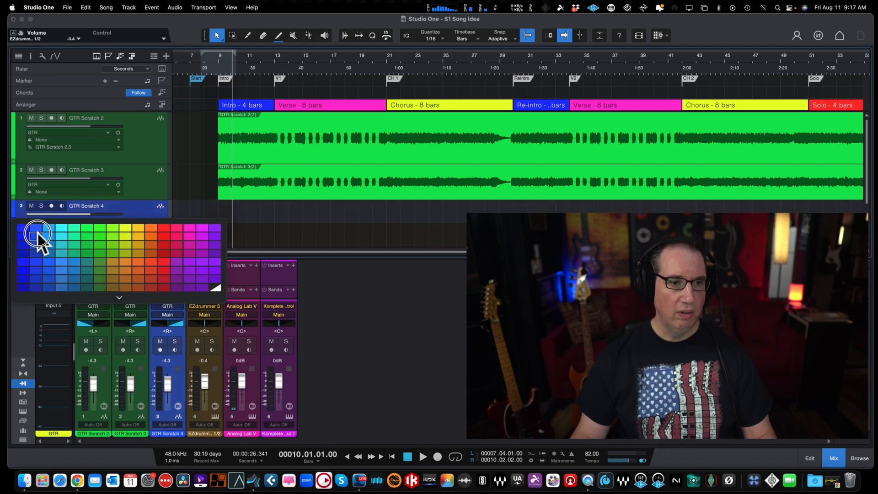
click(36, 235)
double_click(86, 207)
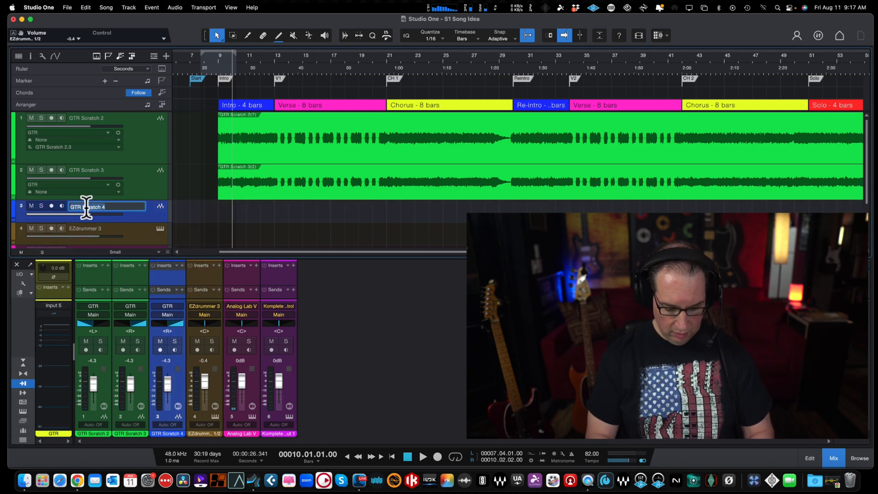
text(Bass)
key(Return)
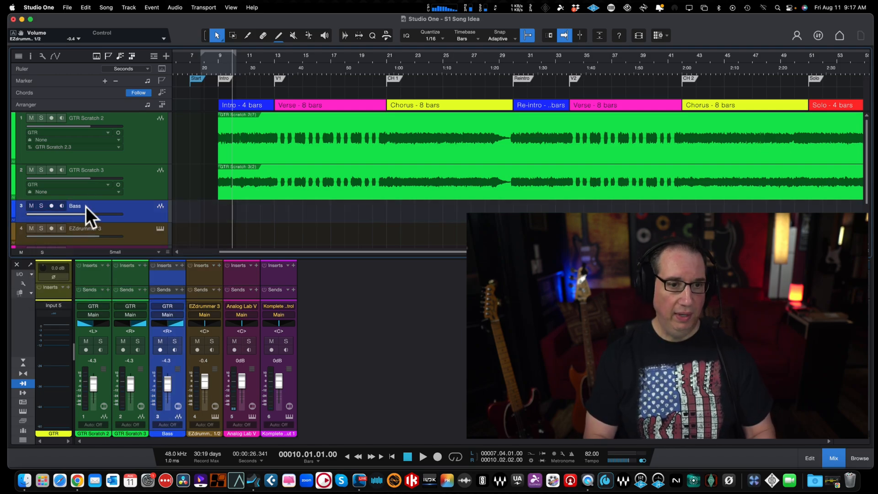
Step: Duplicate the Bass track, then select both bass tracks and increase their height to show their input settings
right_click(131, 213)
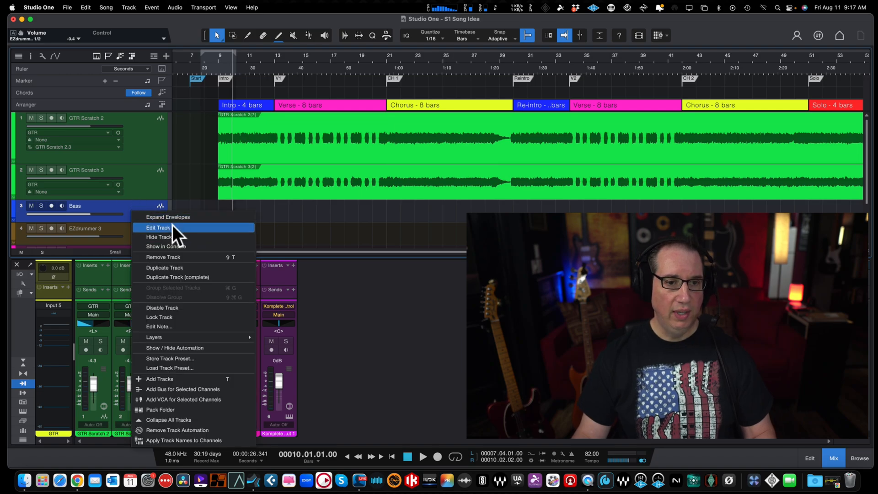
click(174, 277)
scroll(218, 215, down, 2)
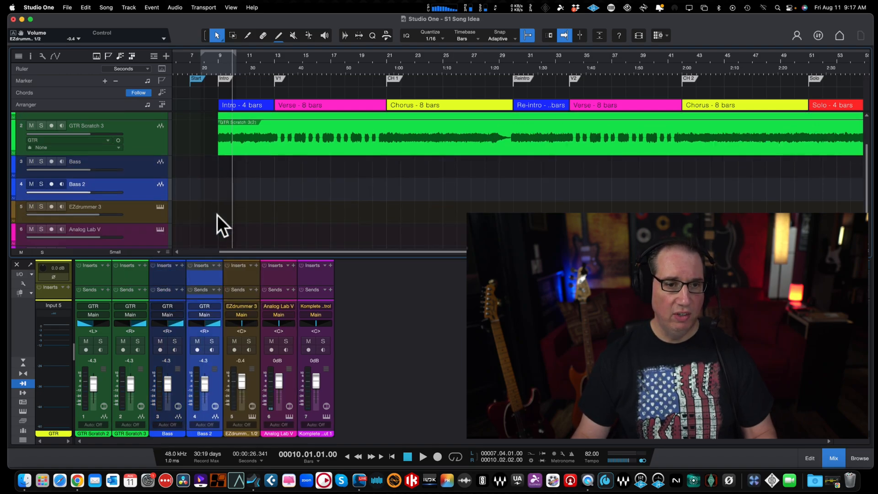
click(155, 166)
shift+click(156, 184)
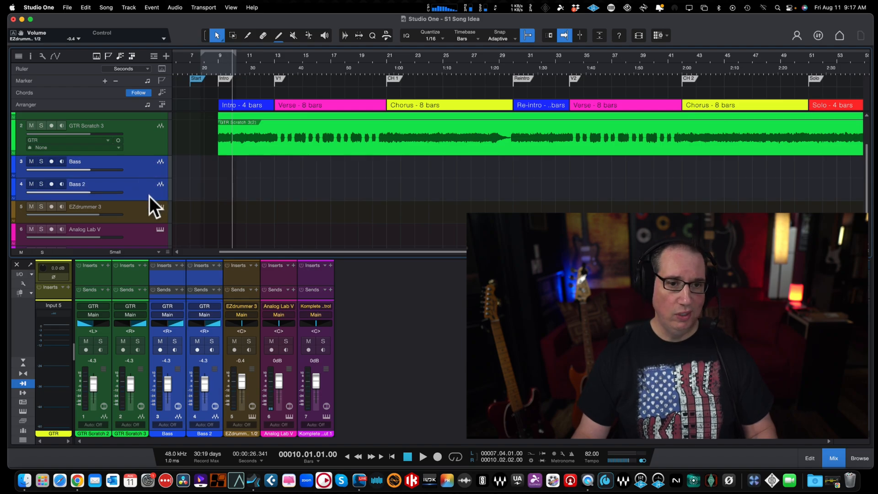
drag(149, 200, 149, 217)
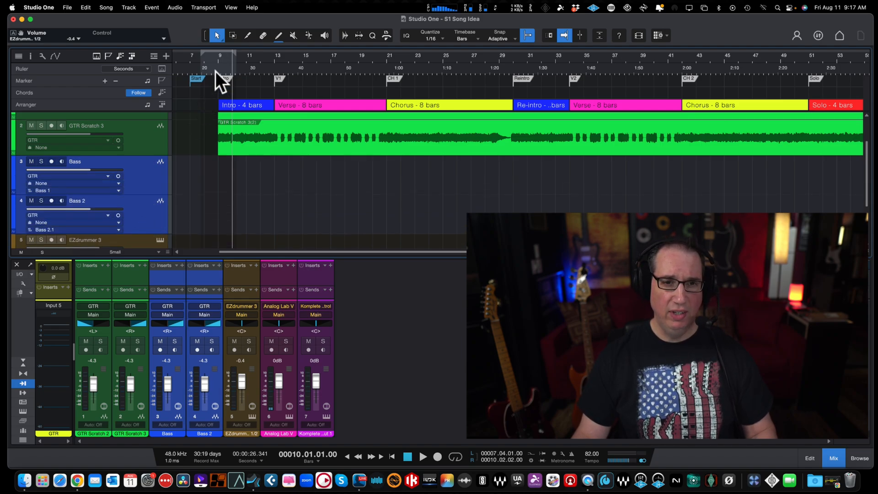
mouse_move(220, 80)
mouse_down()
mouse_move(224, 104)
mouse_move(231, 98)
mouse_up()
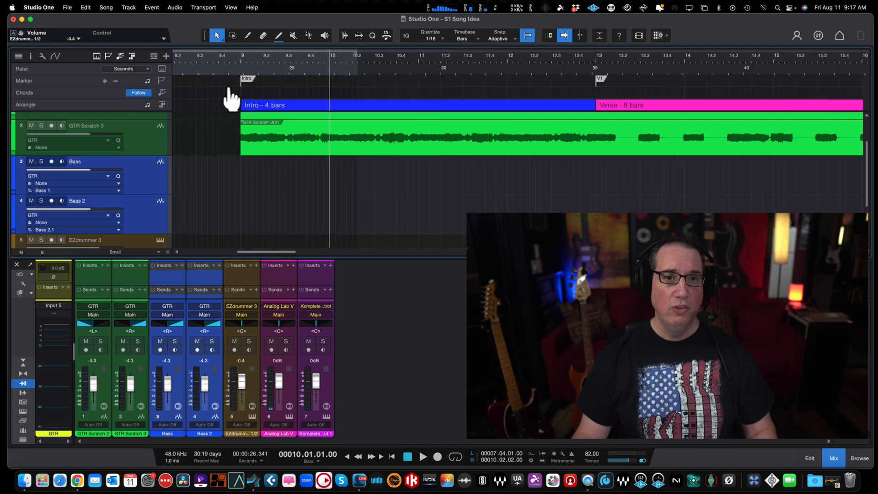
Step: Record-arm the Bass track and place the playback cursor at the start of bar 7, ahead of the intro
click(202, 58)
scroll(201, 59, left, 2)
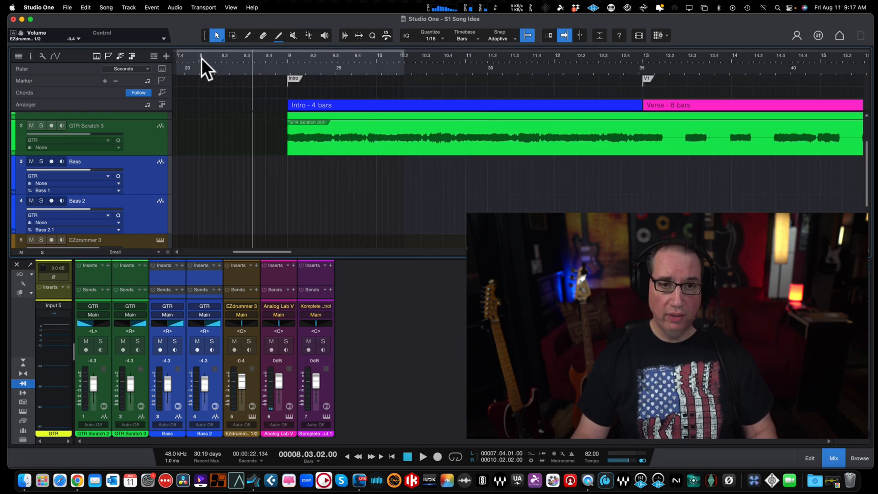
scroll(201, 59, left, 2)
key(w)
key(w)
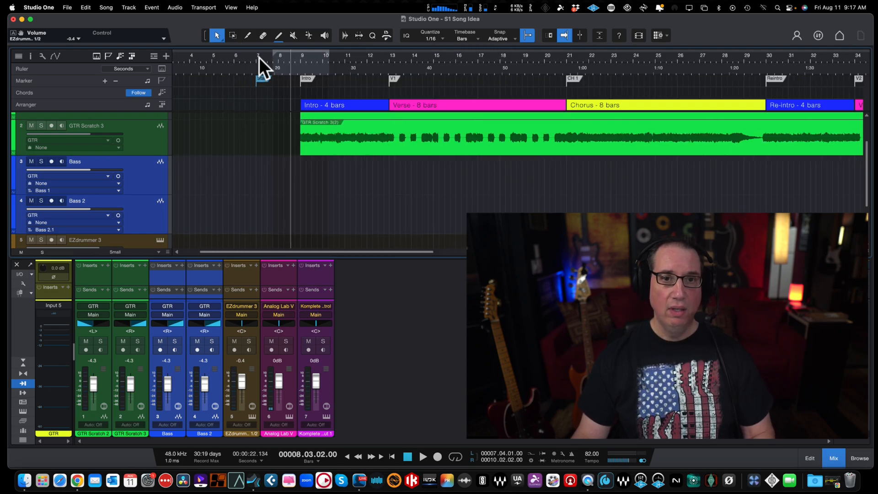
click(258, 57)
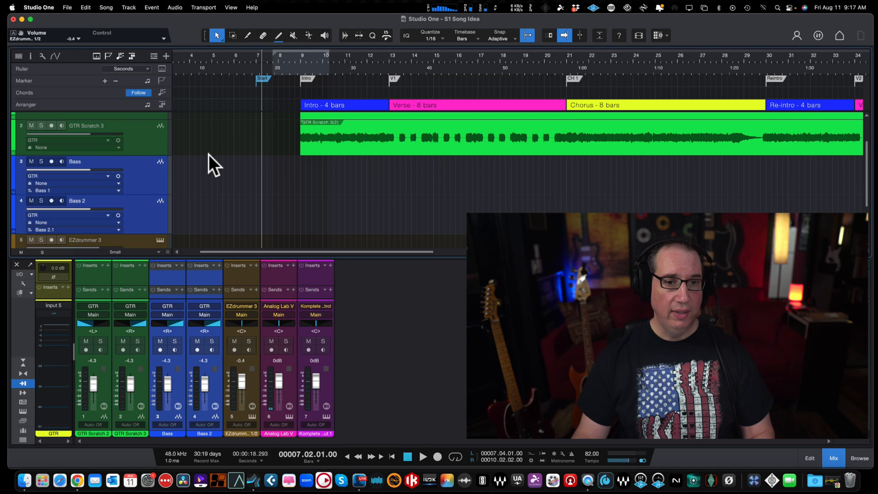
click(148, 182)
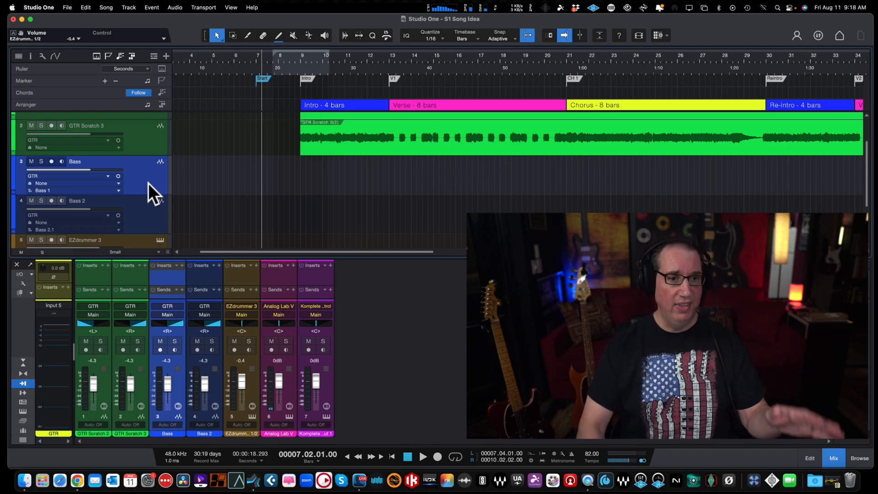
click(51, 162)
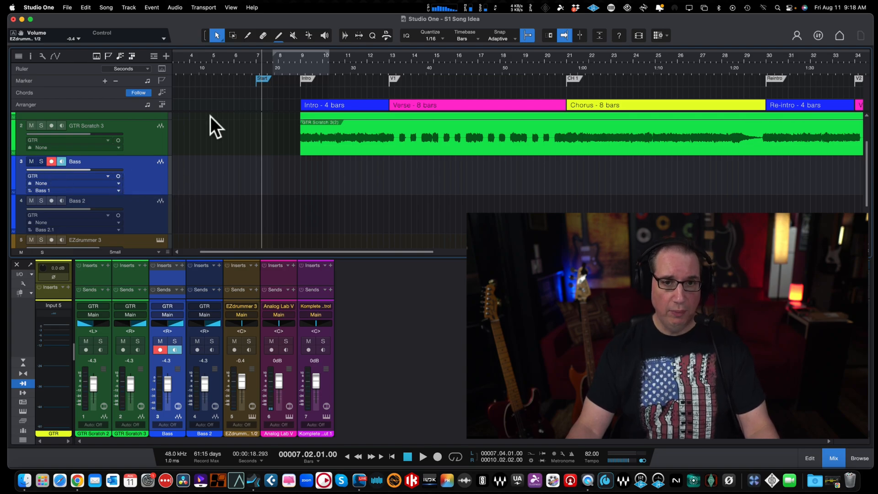
mouse_move(252, 65)
mouse_down()
mouse_move(258, 69)
mouse_move(256, 56)
mouse_up()
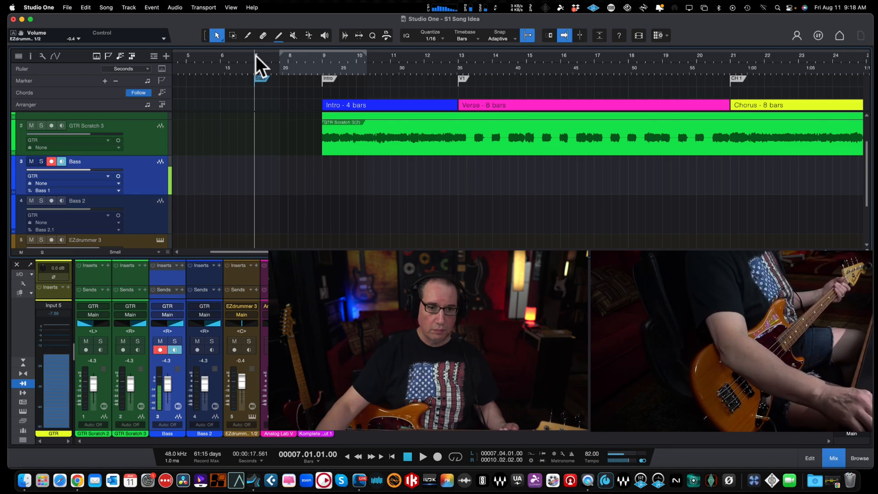
Step: Center the pan of both bass tracks and clear the clip indicator on the GTR input channel
alt+click(164, 331)
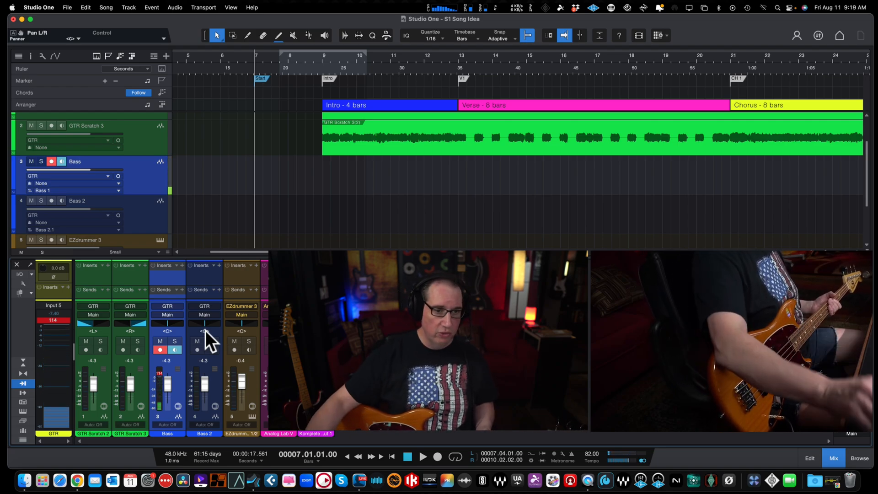
click(40, 320)
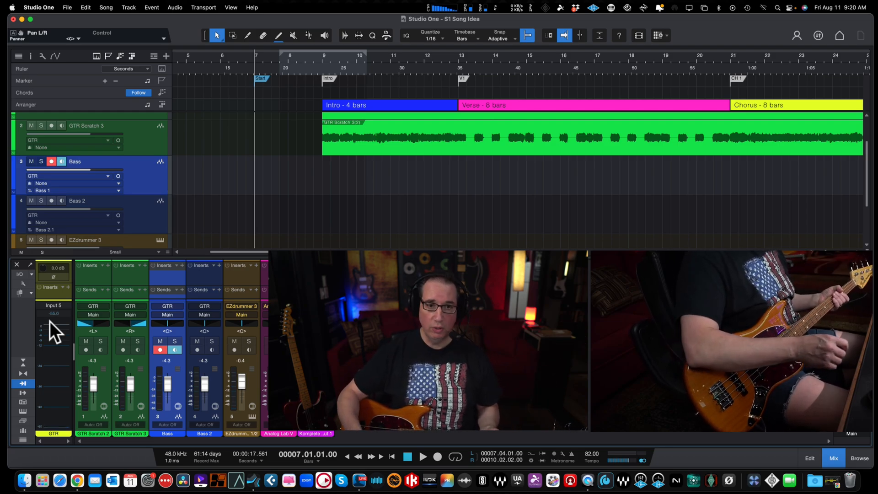
Step: Record a full-length bass take on the Bass track from bar 7 and stop at bar 73
key(w)
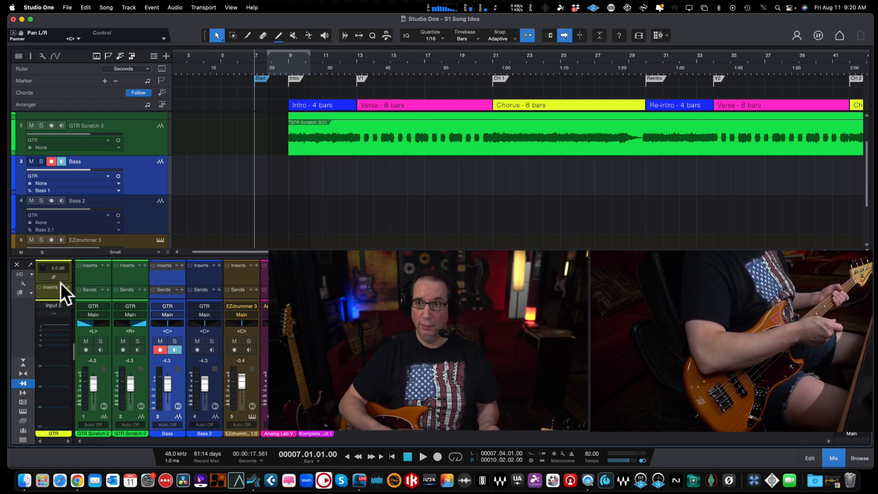
key(w)
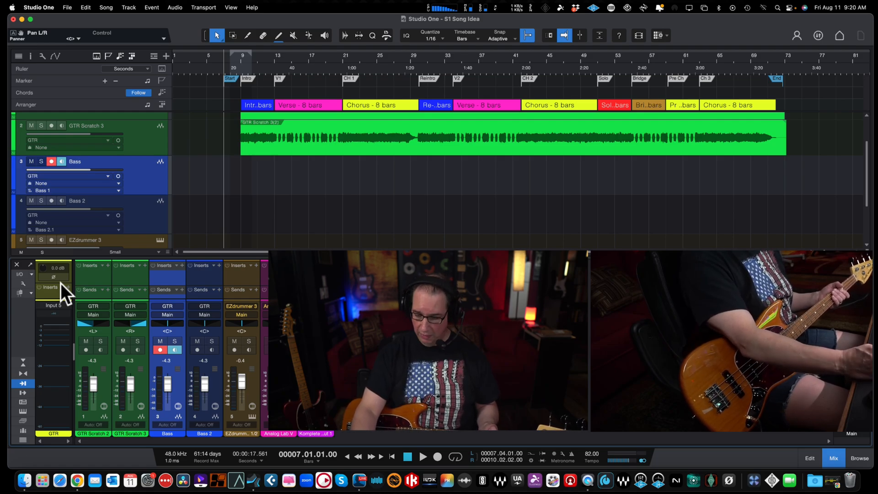
key(KP_Multiply)
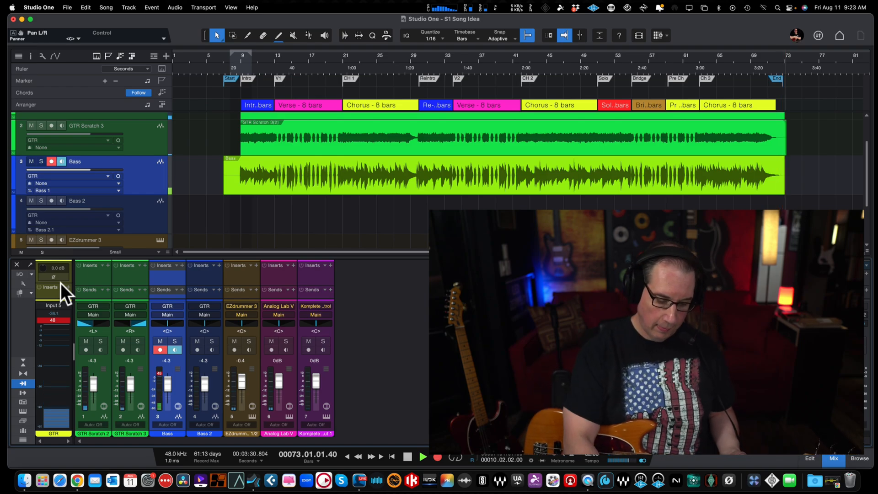
key(space)
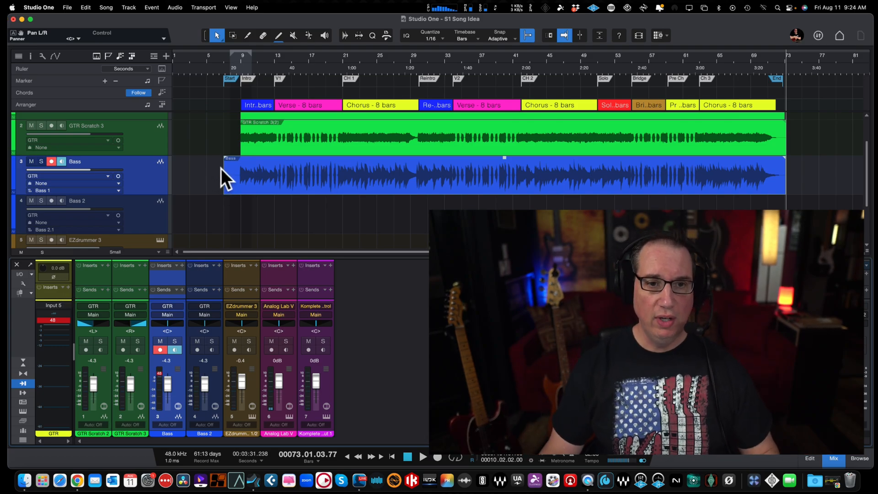
Step: Trim the start of the recorded bass event to bar 9 and disarm the Bass track
drag(222, 168, 235, 168)
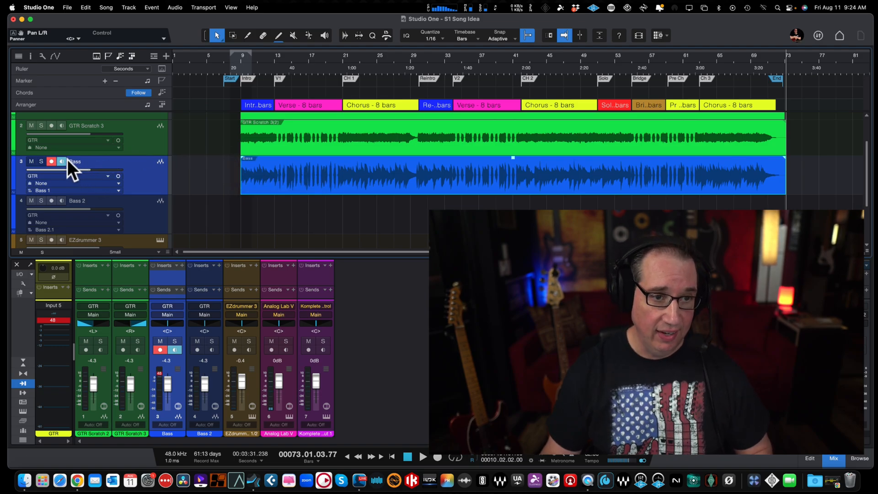
click(51, 162)
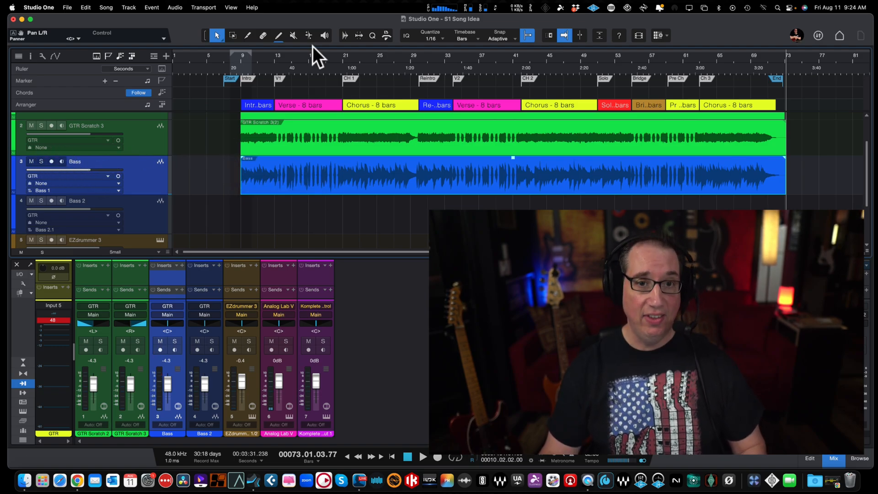
Step: Play the song from just before the intro and lower the Bass track's volume to -8.9 dB, slightly reducing the track's height
click(232, 57)
key(space)
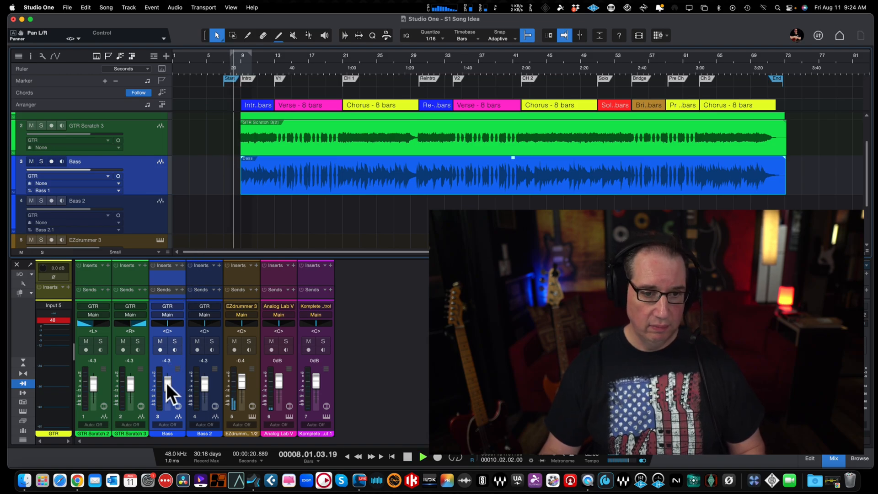
click(57, 319)
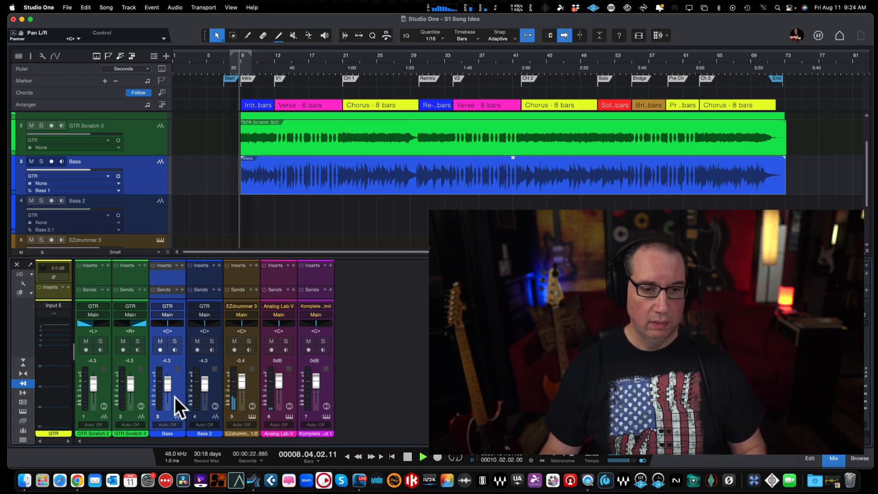
click(166, 381)
drag(166, 383, 166, 382)
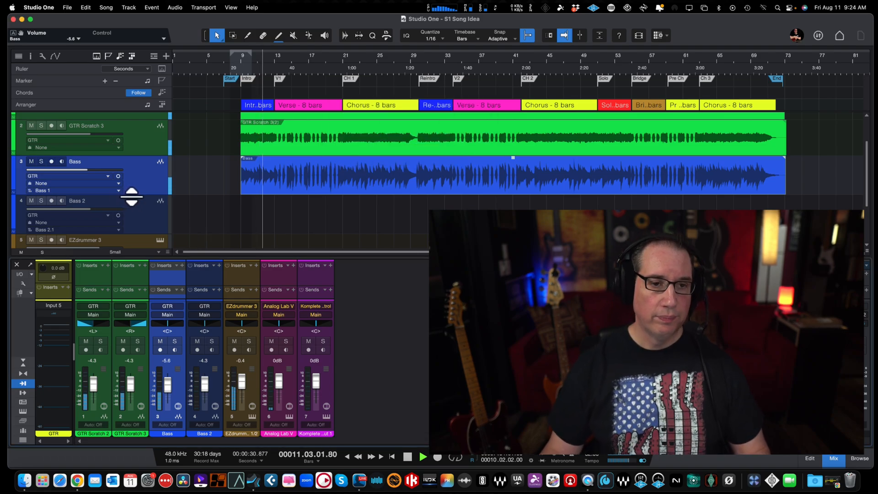
drag(131, 197, 133, 188)
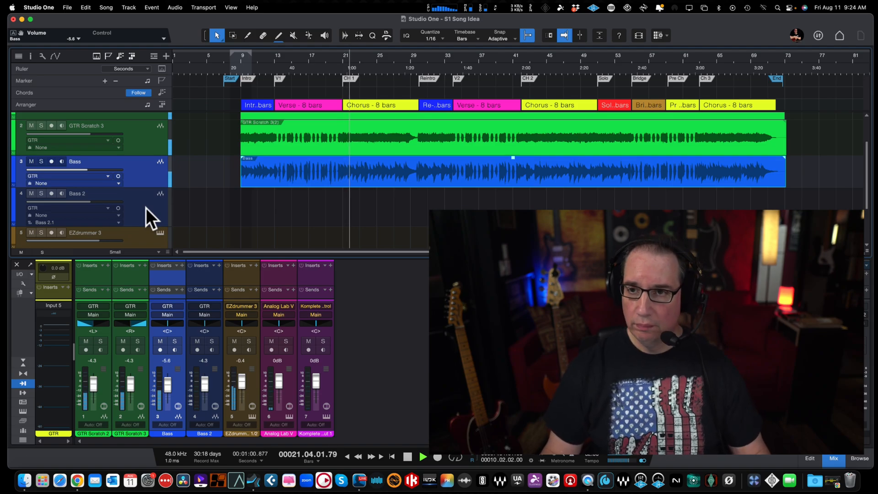
drag(167, 381, 167, 387)
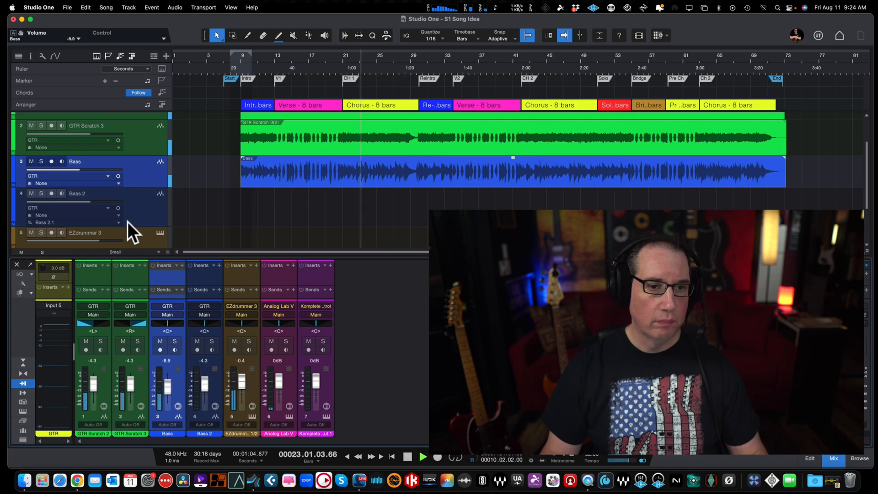
Step: Remove the empty Bass 2 track
click(146, 202)
right_click(146, 202)
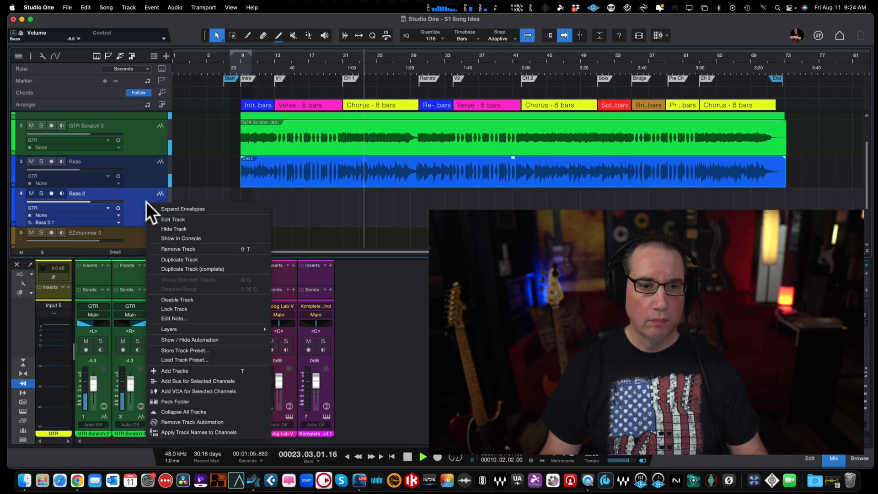
click(172, 248)
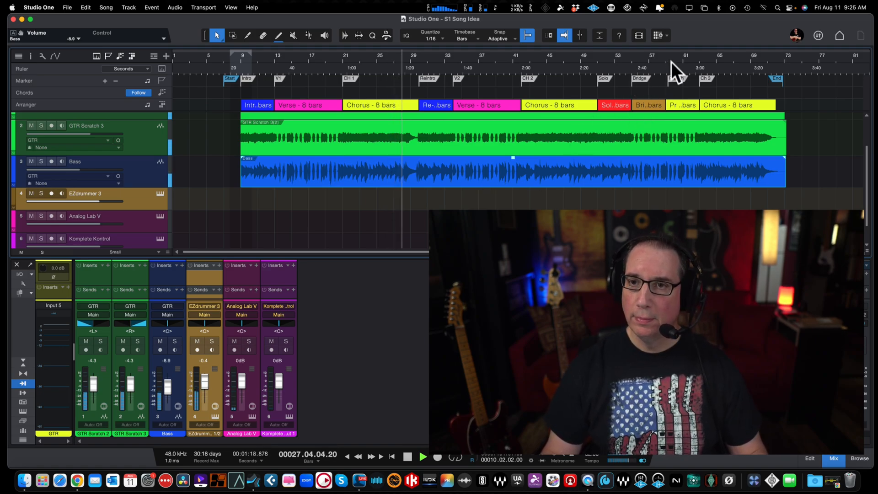
Step: Listen to the mix into the re-intro, stop playback, and save the song
drag(672, 58, 671, 60)
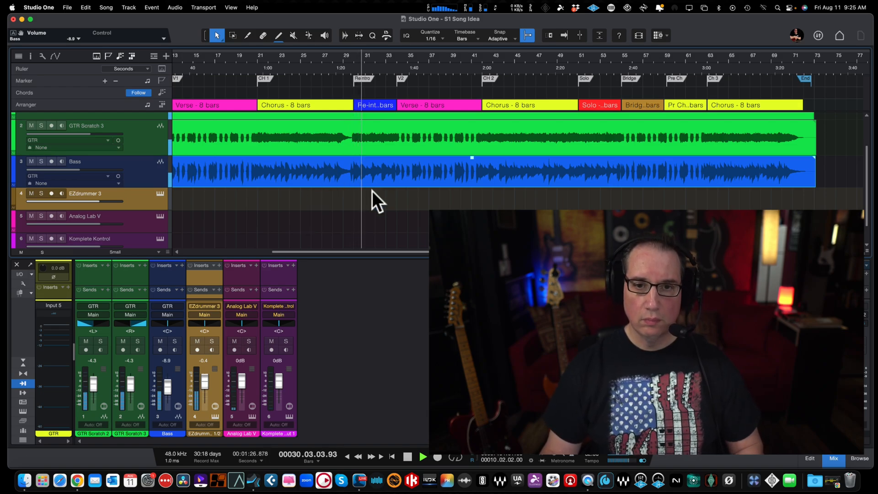
key(space)
key(super+s)
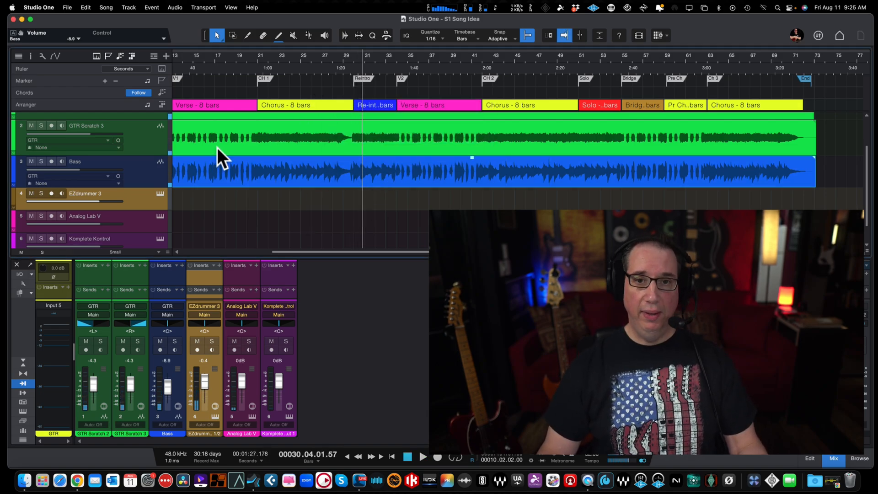
Step: Hide the mixing console and place the playback cursor at bar 9, the start of the intro
scroll(220, 147, up, 3)
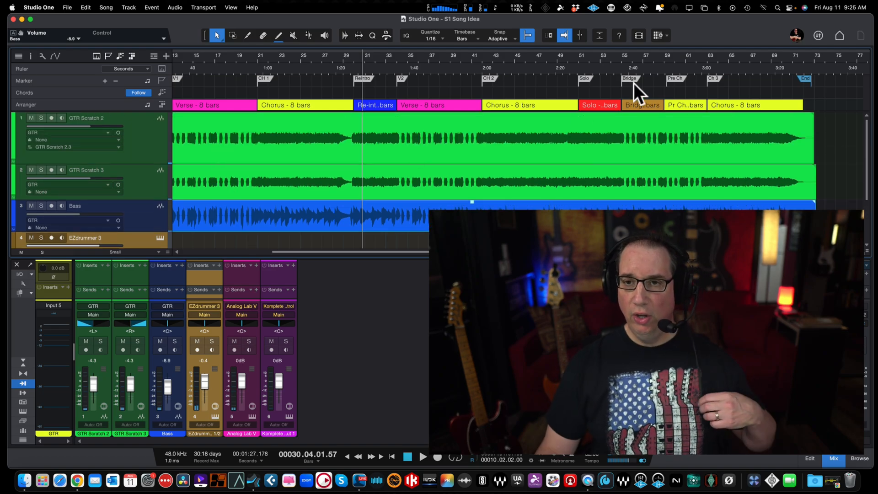
drag(656, 59, 657, 73)
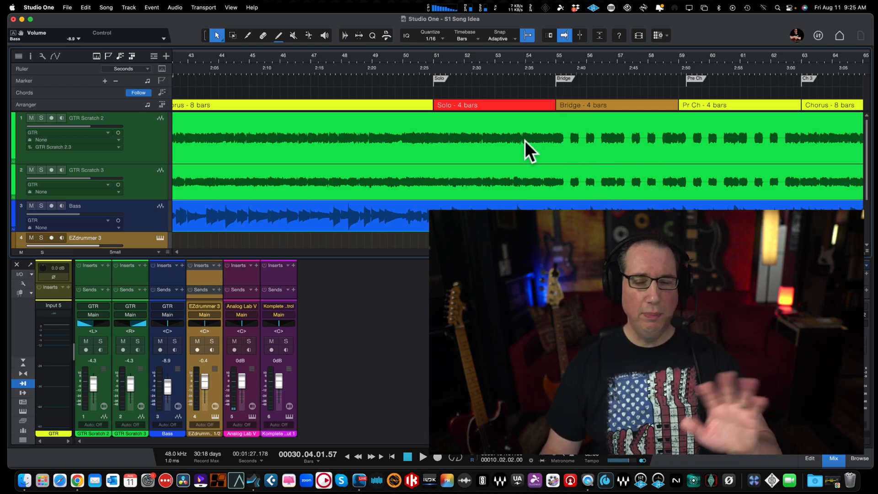
key(w)
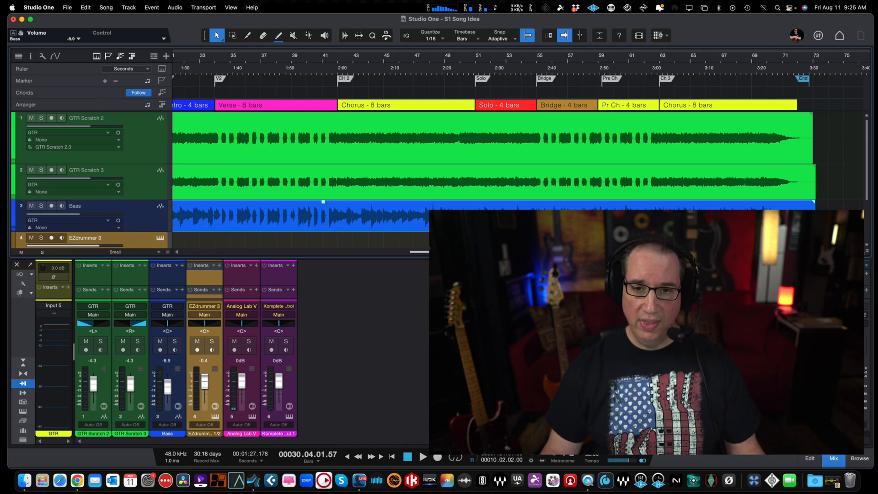
drag(419, 251, 196, 251)
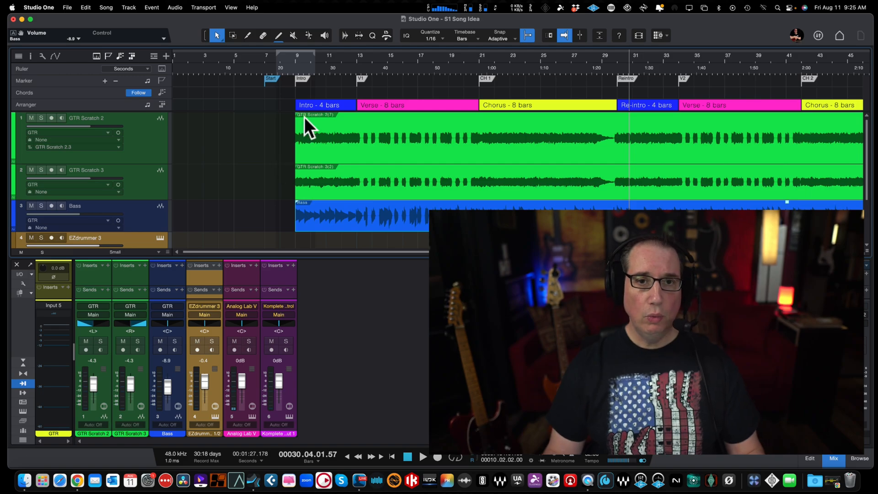
drag(318, 61, 321, 83)
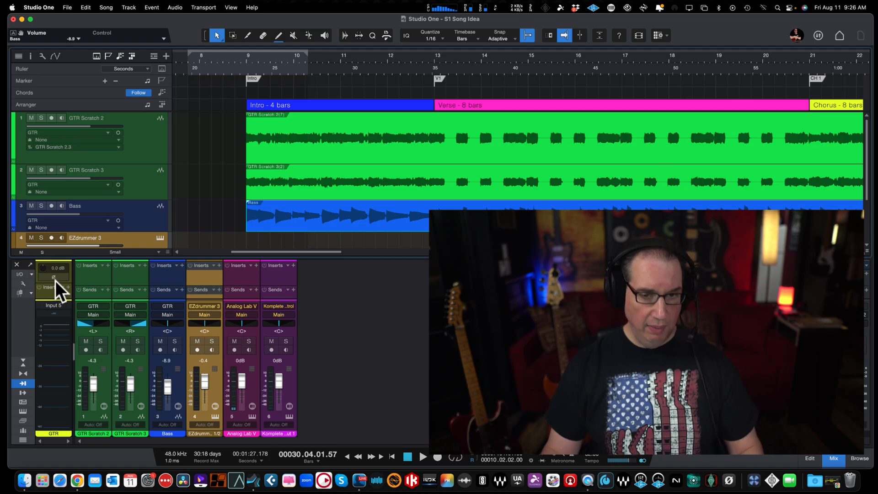
key(F3)
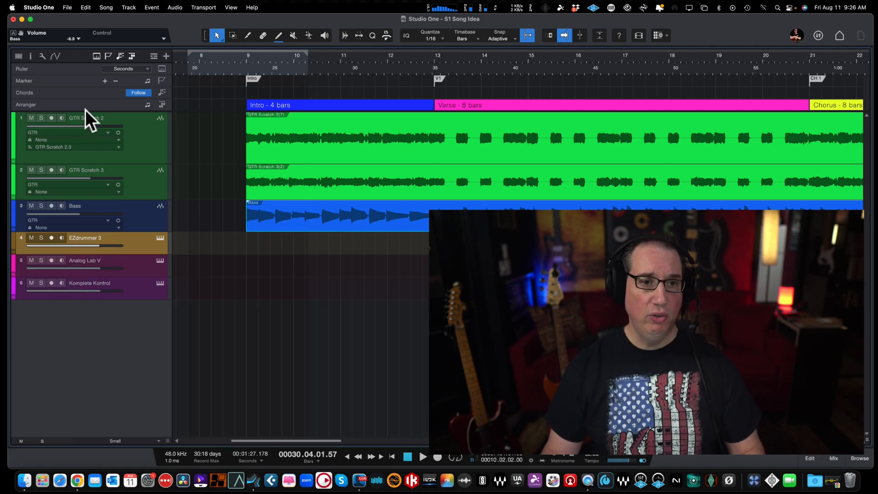
click(248, 59)
drag(249, 58, 264, 75)
scroll(263, 76, left, 4)
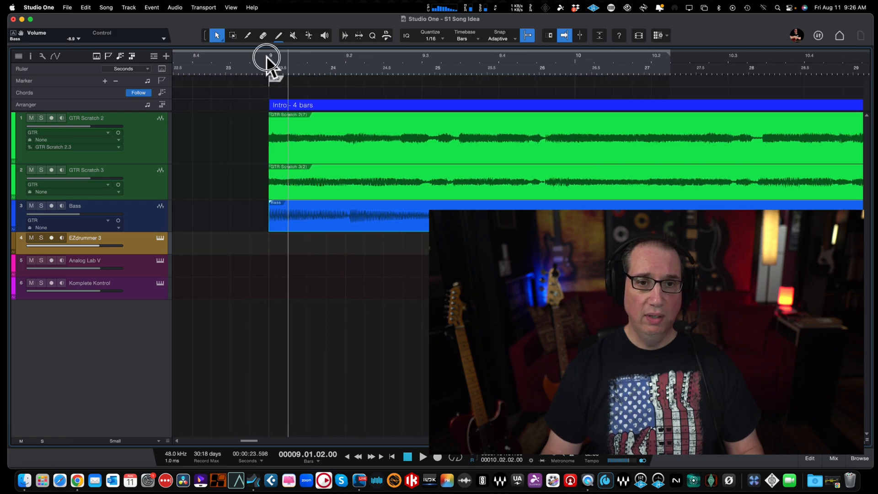
click(268, 58)
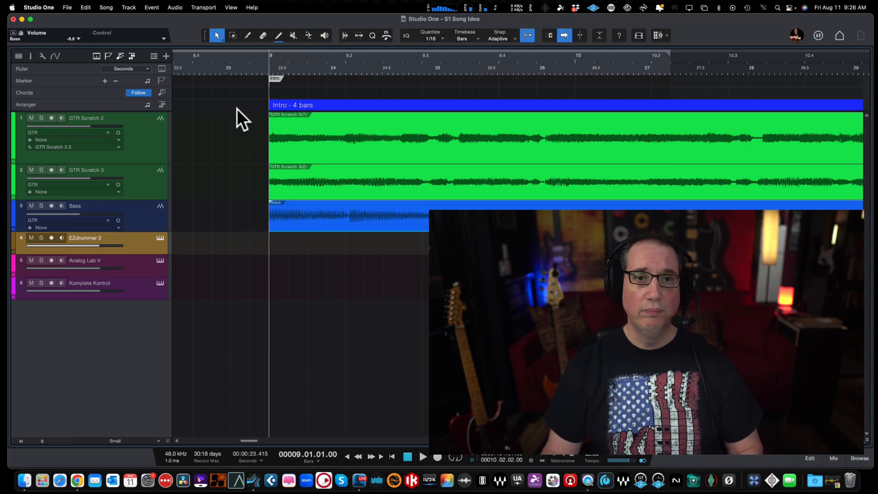
Step: Activate the Paint tool, play the intro from bar 9, and stop at beat 3 to locate the first chord change
click(276, 35)
key(space)
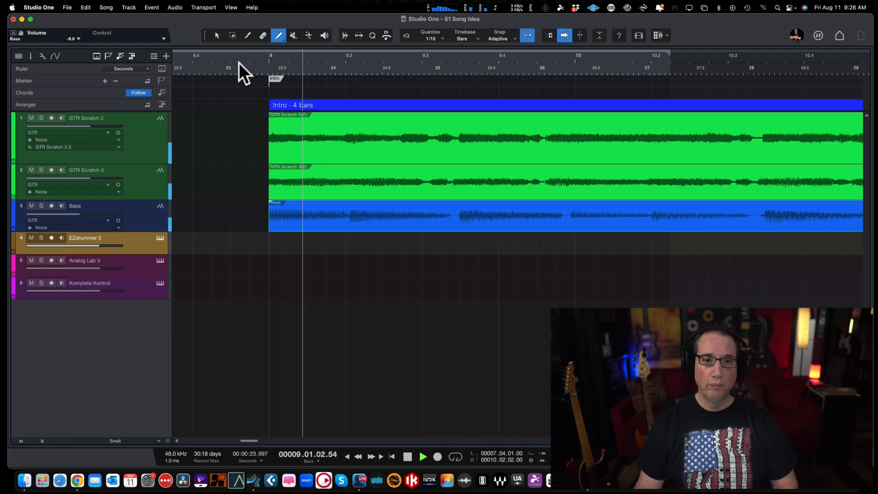
key(space)
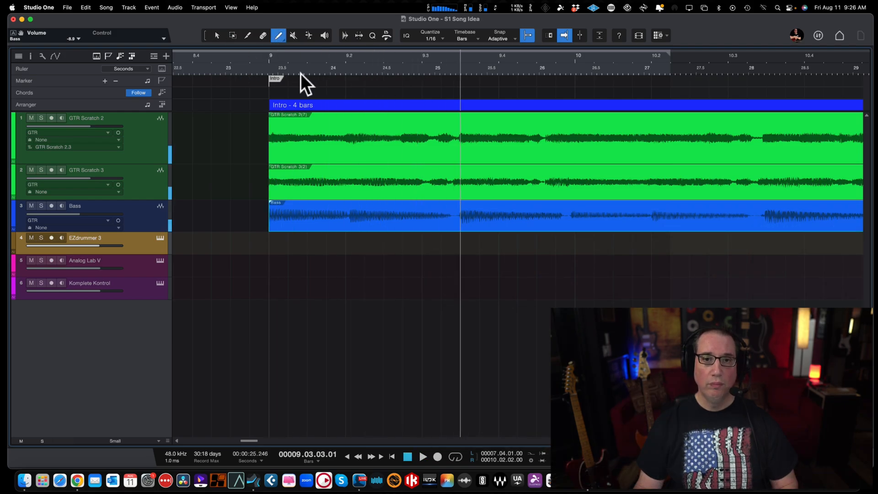
Step: Draw a chord on the chord track from bar 9 to the playback cursor in beat 3 and set it to E major
drag(271, 92, 403, 90)
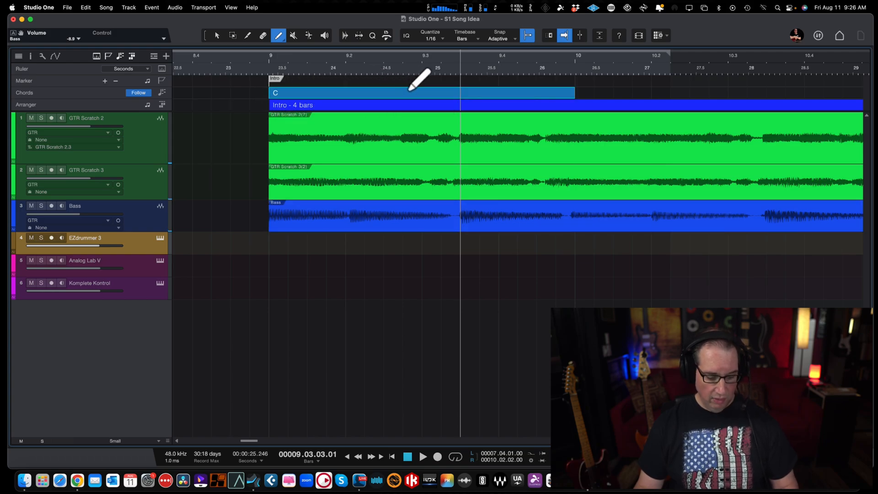
key(1)
drag(574, 93, 461, 97)
double_click(322, 92)
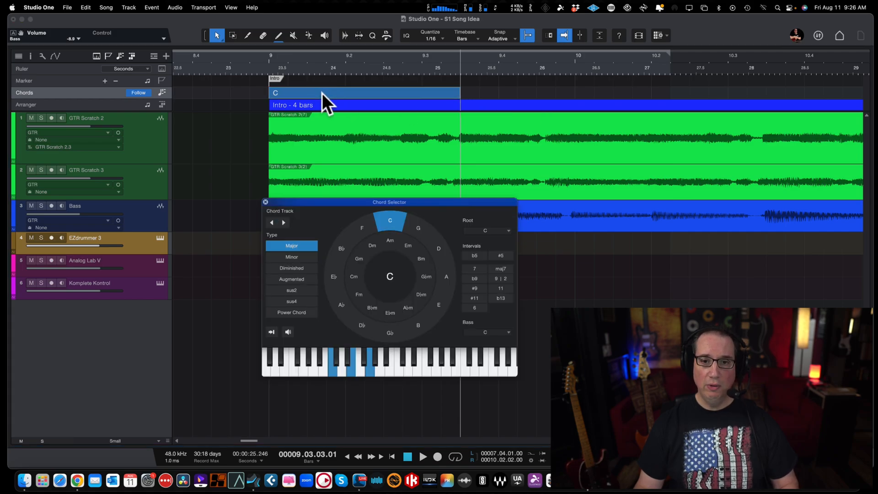
drag(337, 205, 311, 245)
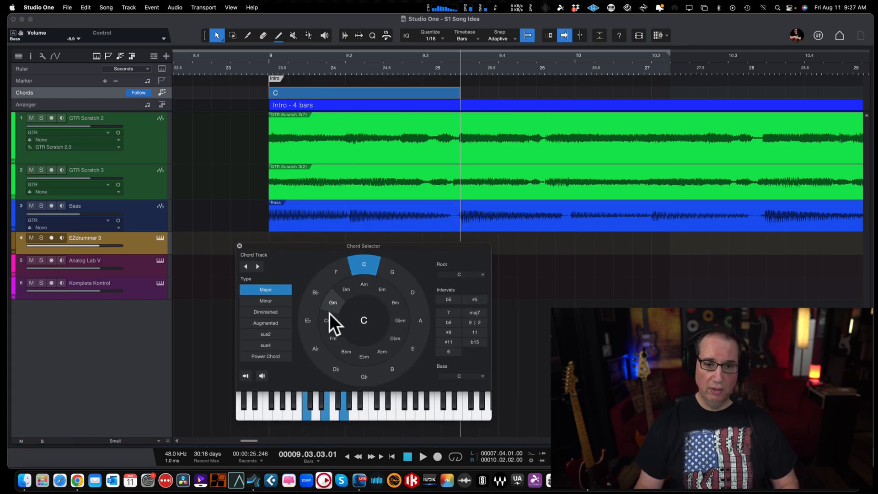
click(407, 356)
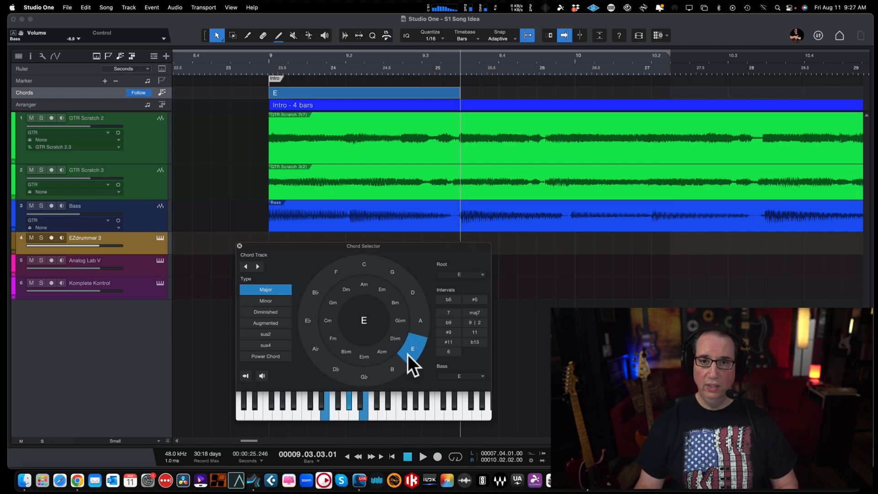
Step: Play the intro across the end of the E chord and stop just before bar 10 to locate the next chord change
click(388, 54)
key(space)
key(space)
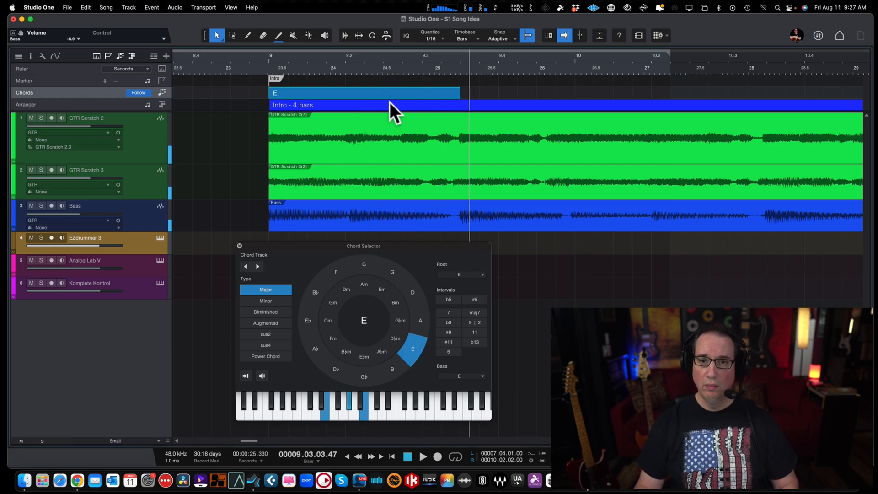
key(space)
key(space)
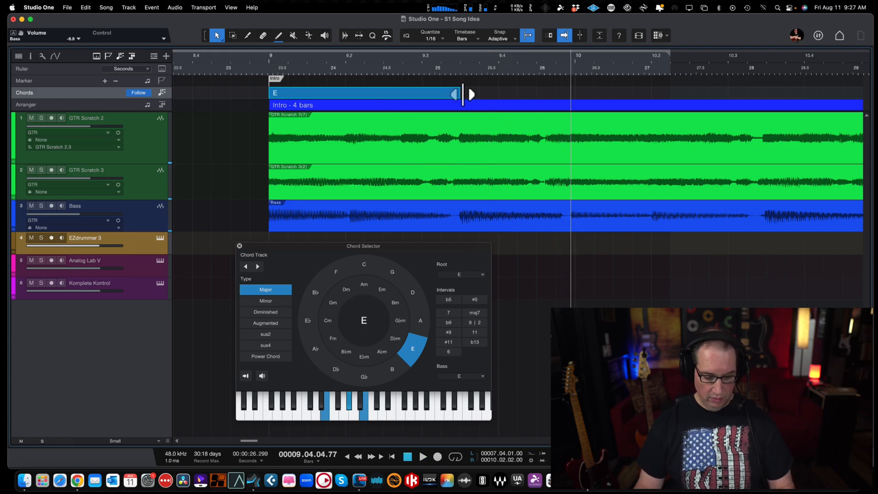
Step: Add a second chord directly after the E, end it at the playback cursor just before bar 10, and set it to G major
key(5)
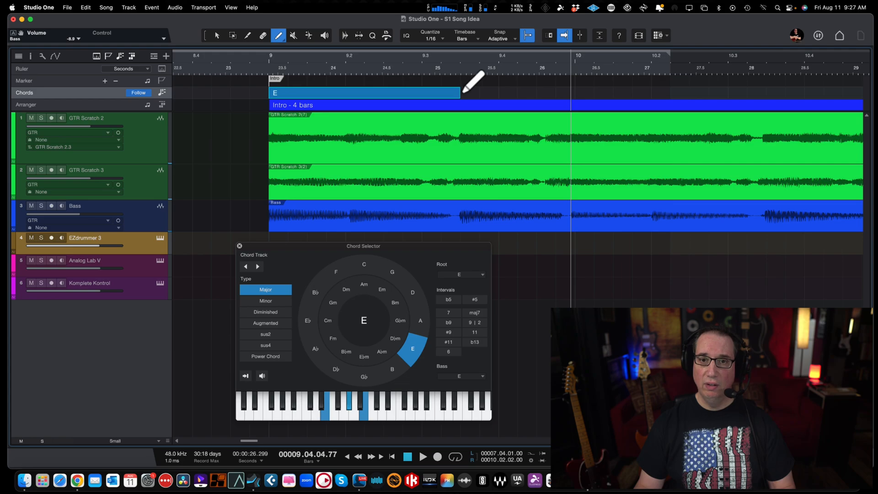
click(503, 92)
key(1)
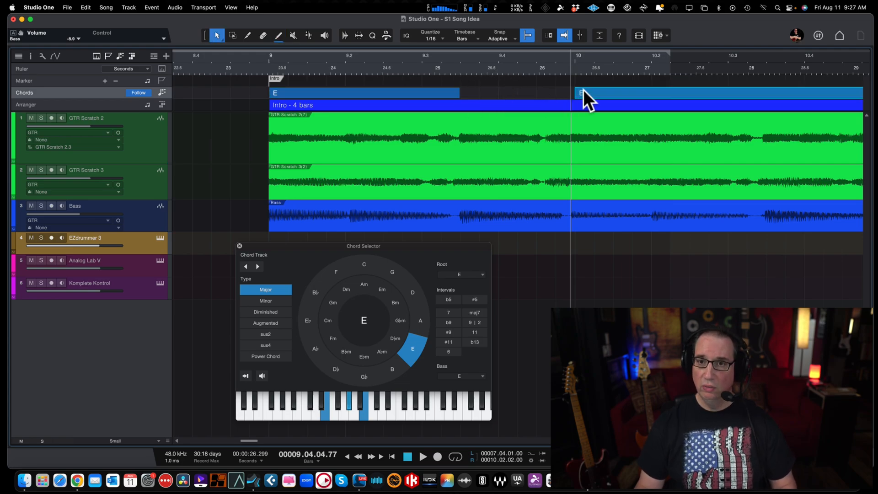
drag(582, 97, 473, 95)
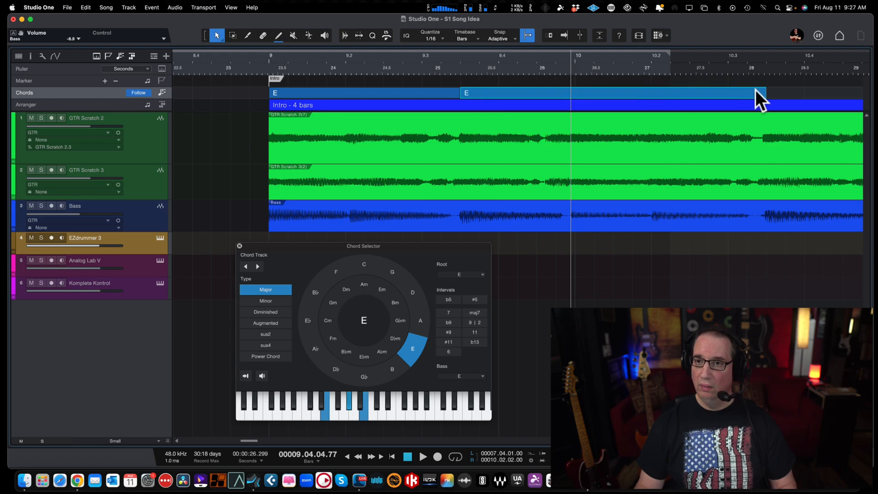
drag(764, 91, 559, 104)
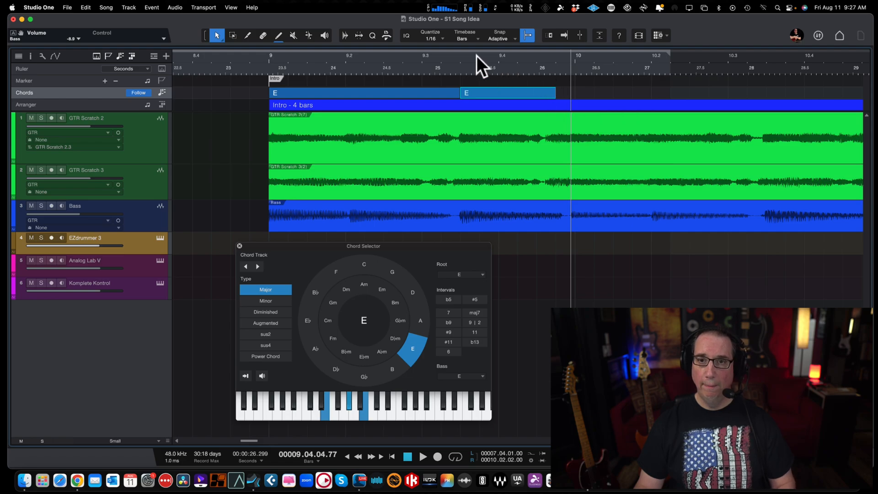
key(f)
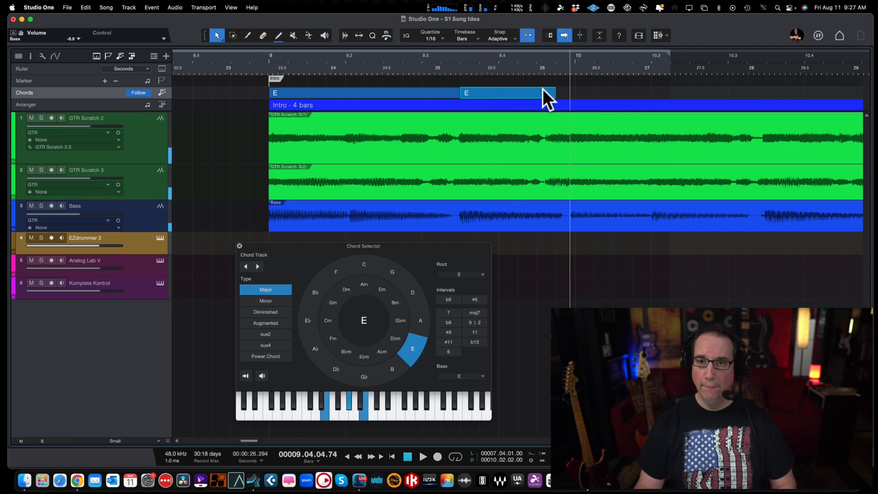
mouse_move(557, 90)
mouse_down()
mouse_move(569, 90)
mouse_move(576, 72)
mouse_move(560, 92)
mouse_up()
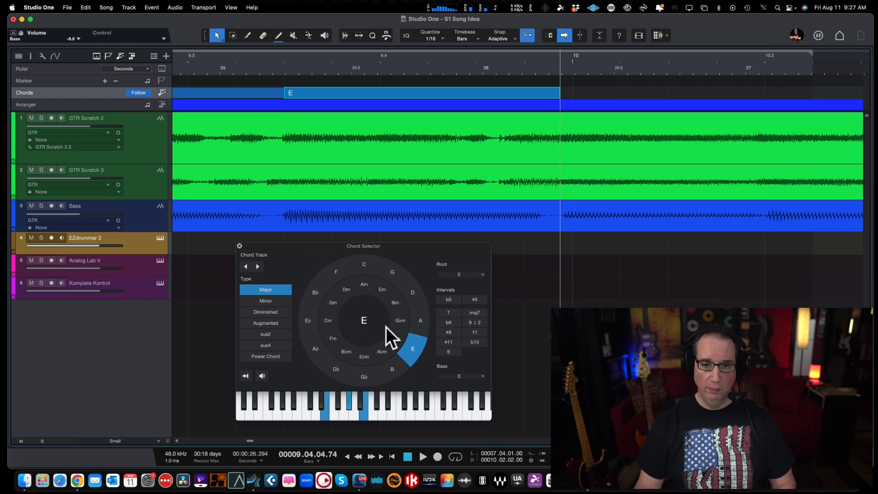
click(390, 270)
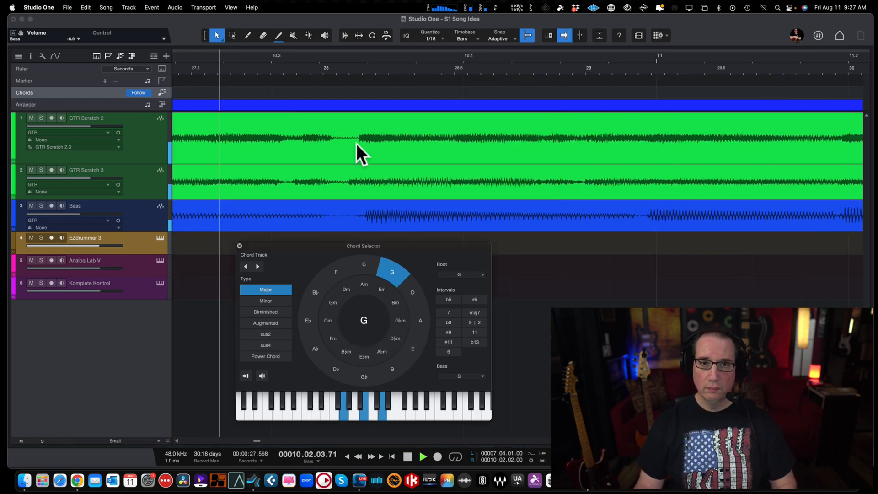
Step: Stop playback at bar 10 beat 3, add a third chord after the G ending at the cursor, and set it to D major
key(space)
key(w)
key(w)
key(w)
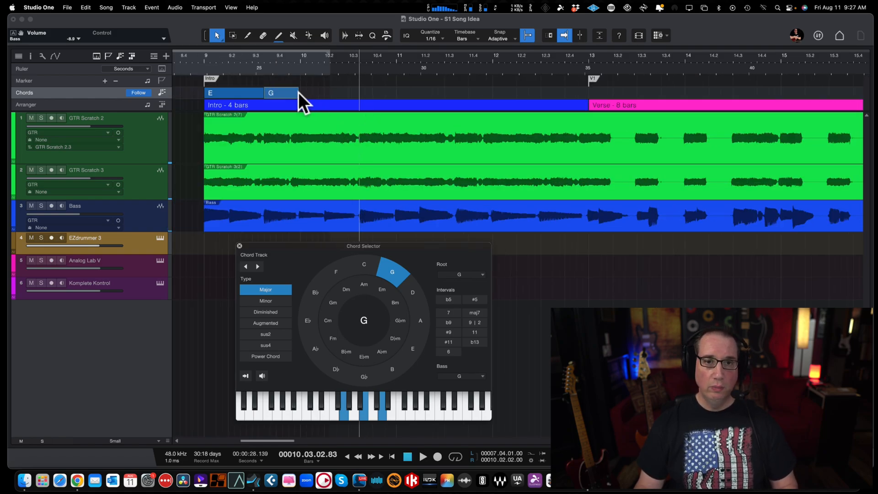
key(5)
click(298, 92)
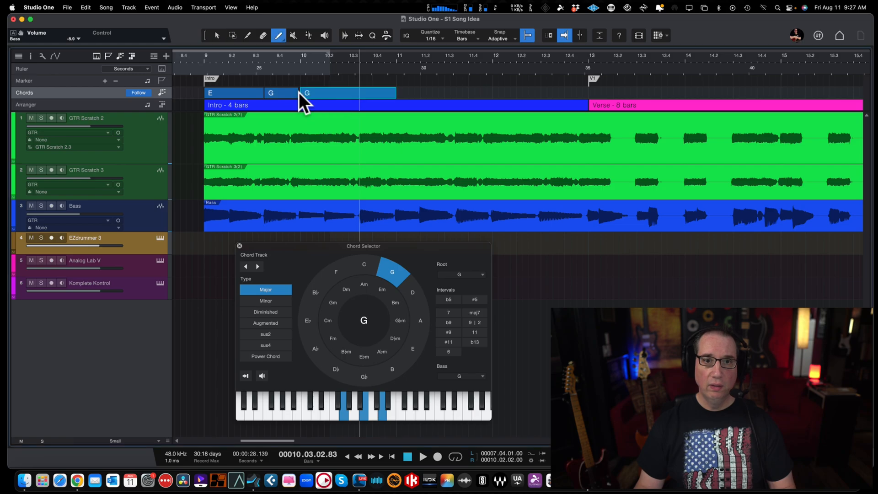
key(1)
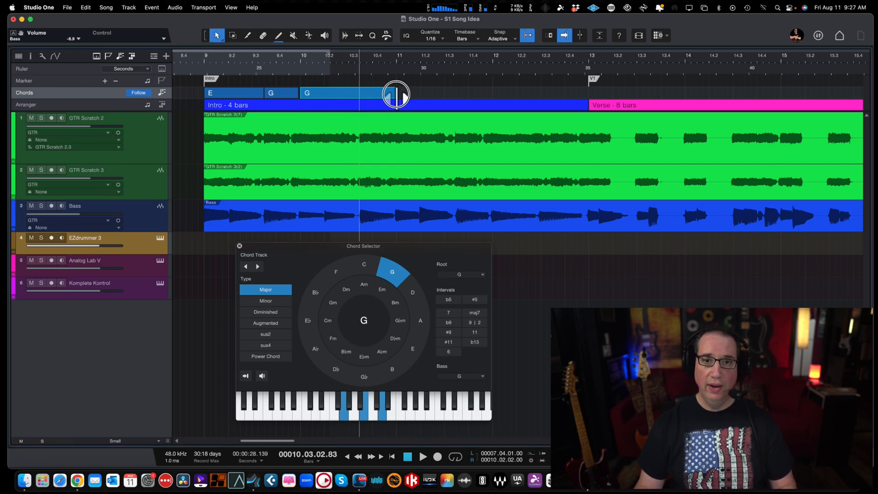
drag(396, 95, 313, 93)
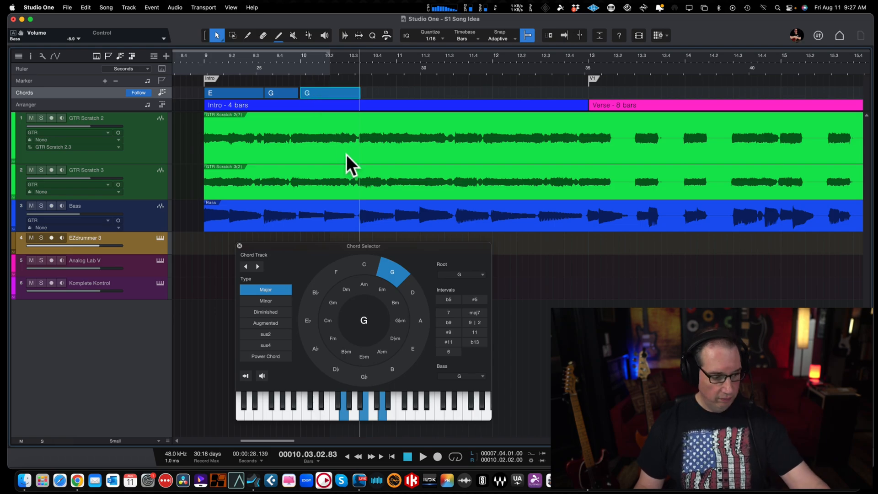
click(417, 295)
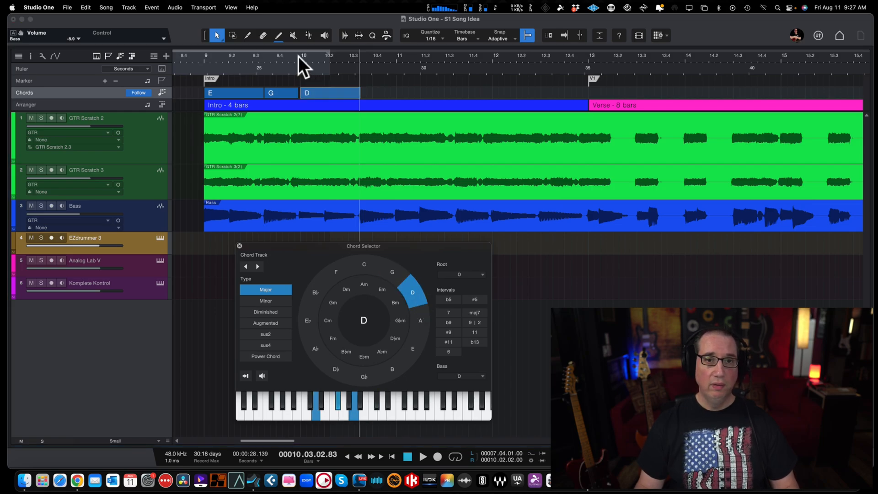
Step: Replay the G chord and move the D chord back to start where the G ends, just before bar 10
click(264, 55)
key(space)
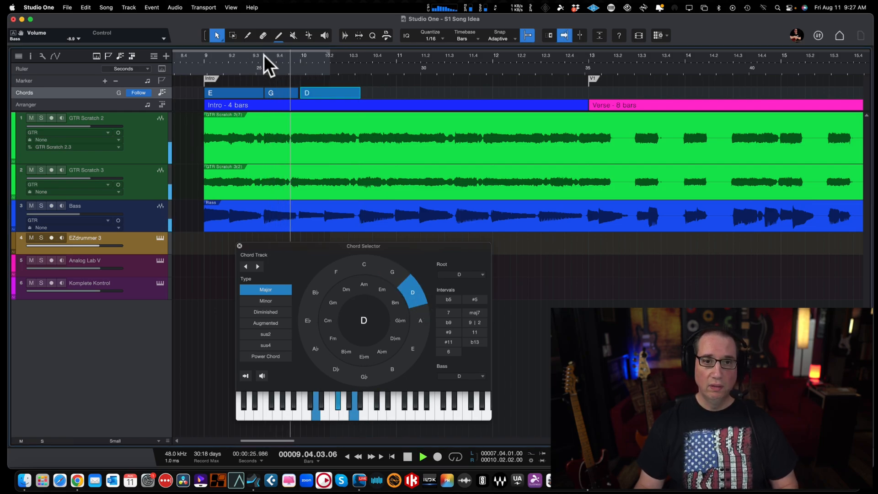
key(space)
drag(272, 57, 276, 84)
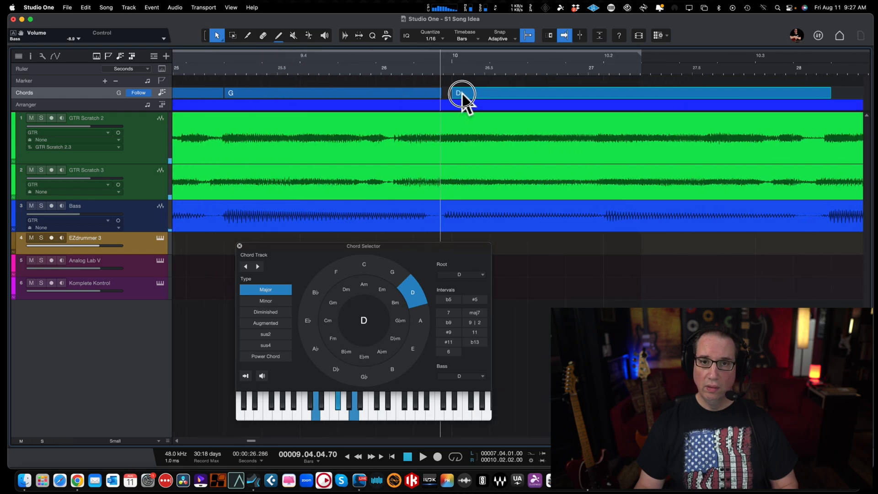
drag(462, 94, 453, 94)
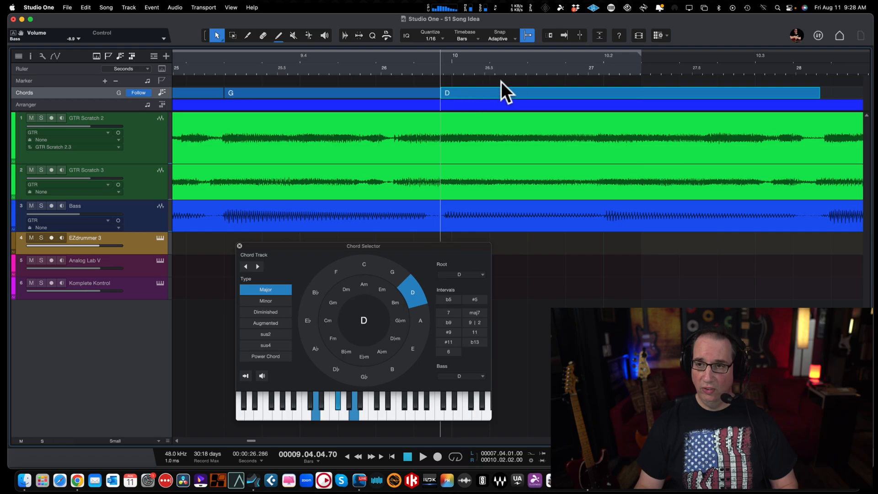
Step: Play through the D chord to bar 10 beat 3 and extend its end to the playback cursor
key(w)
key(space)
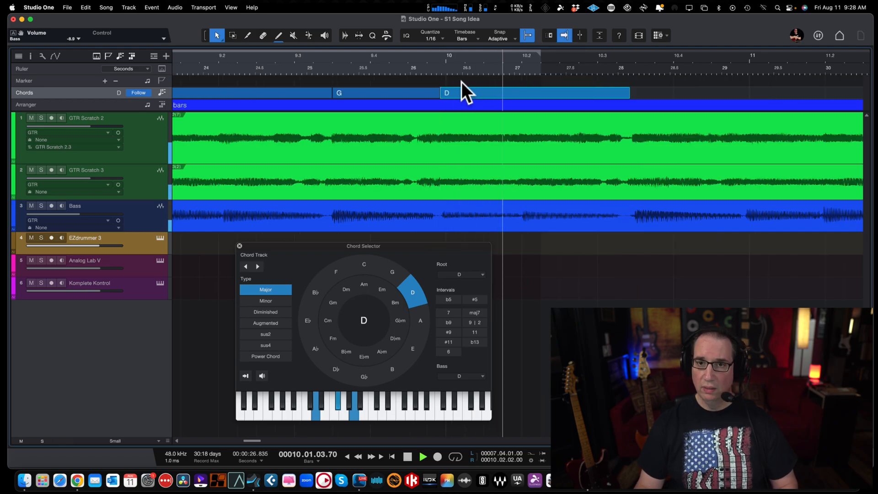
key(space)
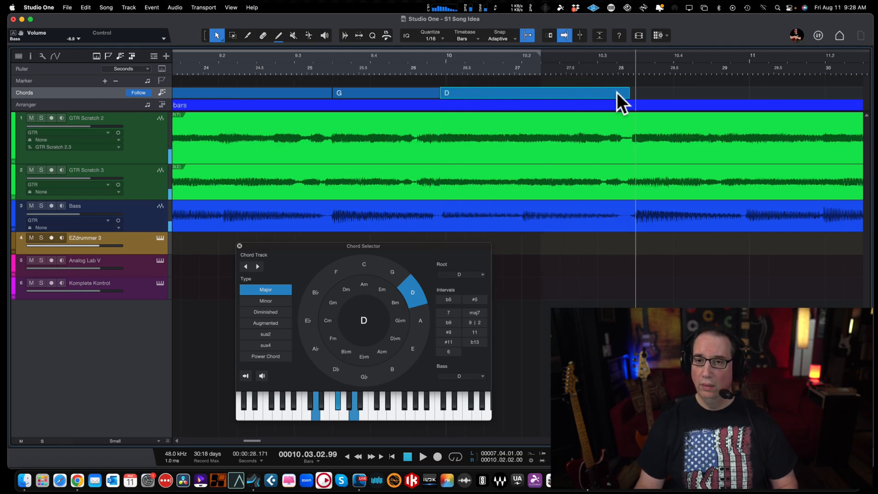
drag(631, 93, 632, 91)
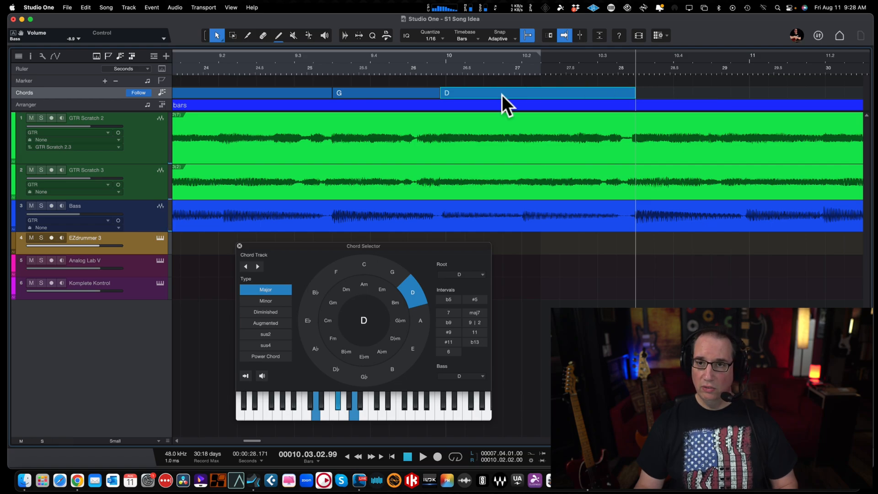
Step: Add a fourth chord, move it to start where the D chord ends in bar 10, and set it to A major
key(5)
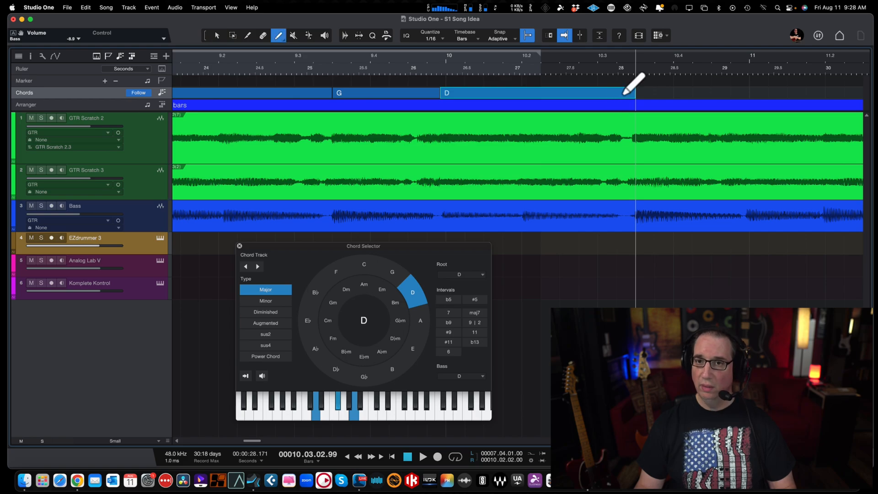
click(639, 92)
key(1)
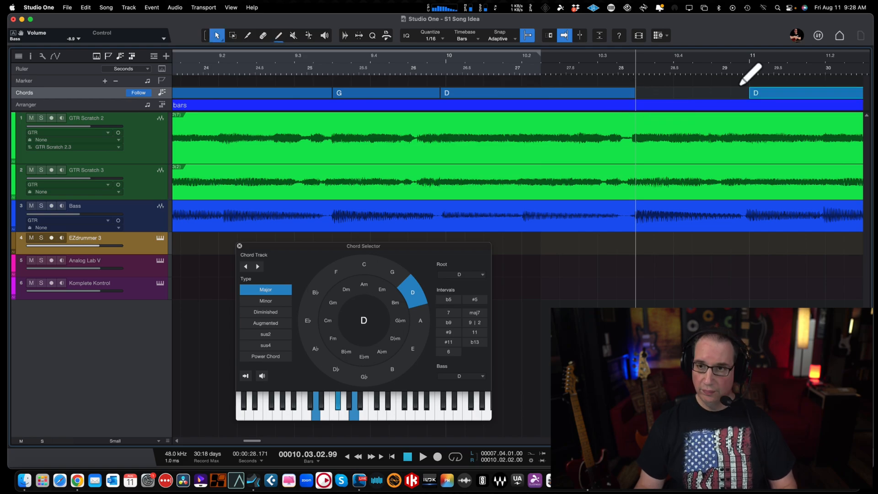
drag(771, 91, 659, 93)
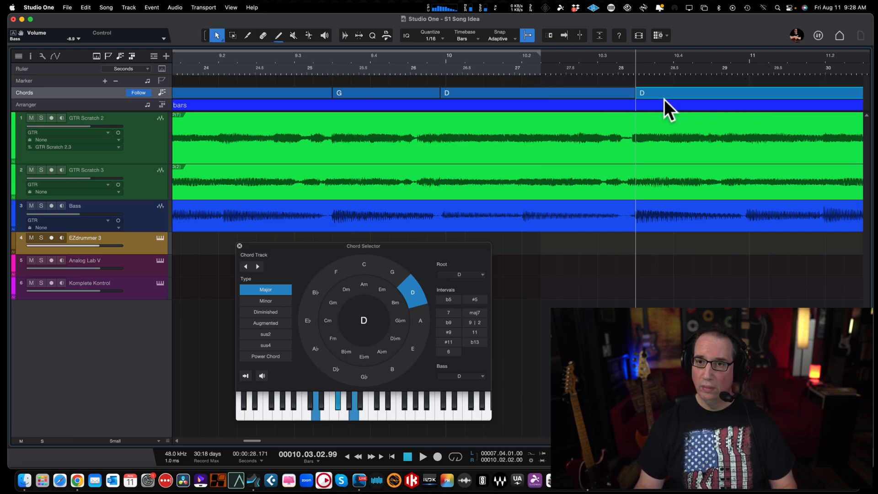
click(421, 324)
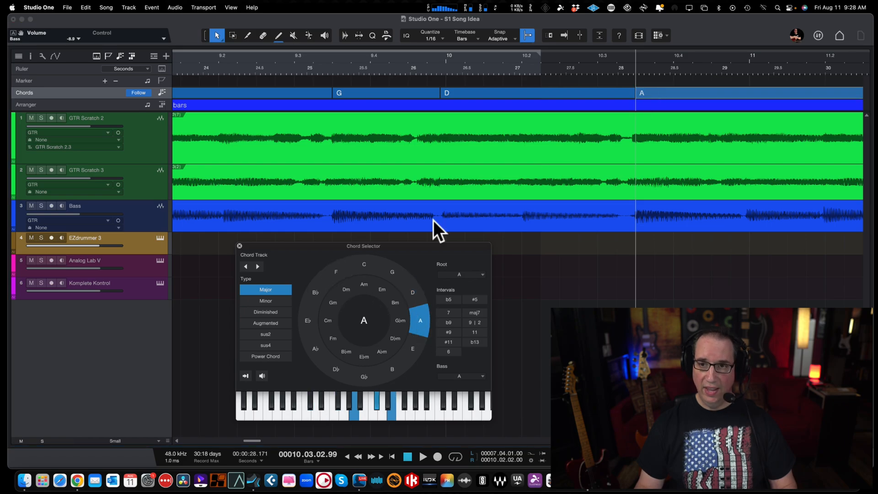
Step: Play the A chord passage and stop just before bar 11 to locate the next chord change
key(w)
key(w)
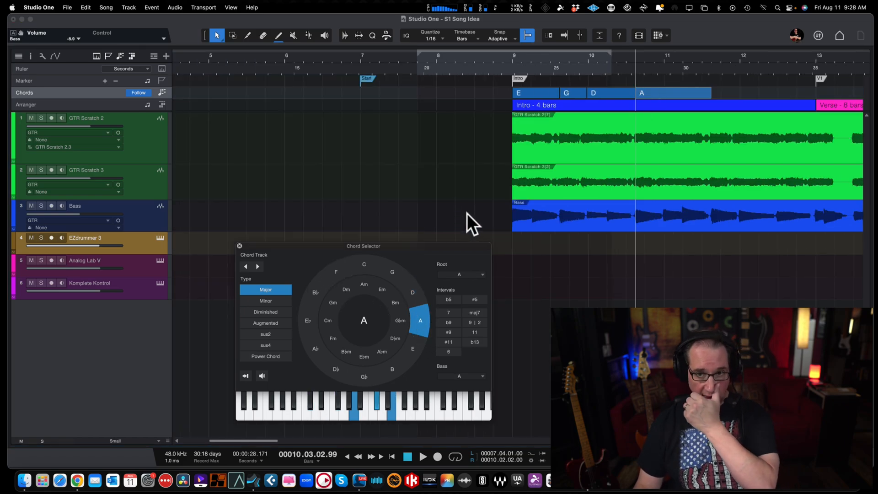
scroll(502, 114, right, 5)
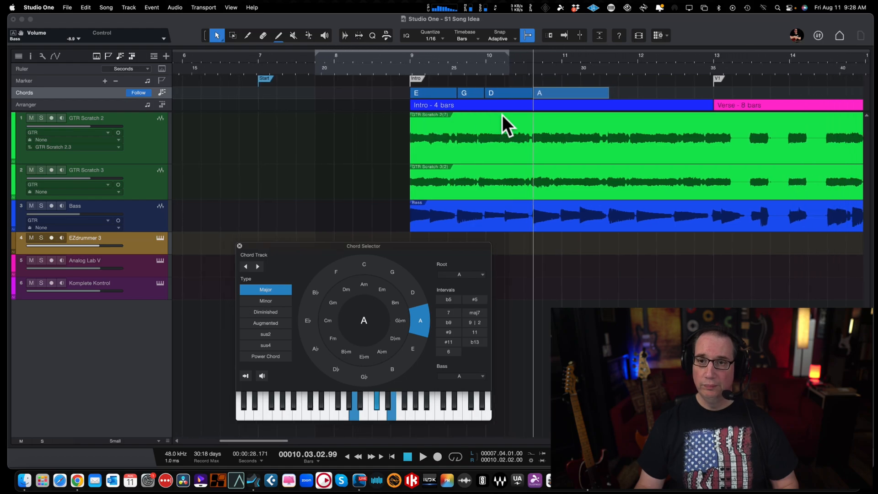
key(space)
key(f)
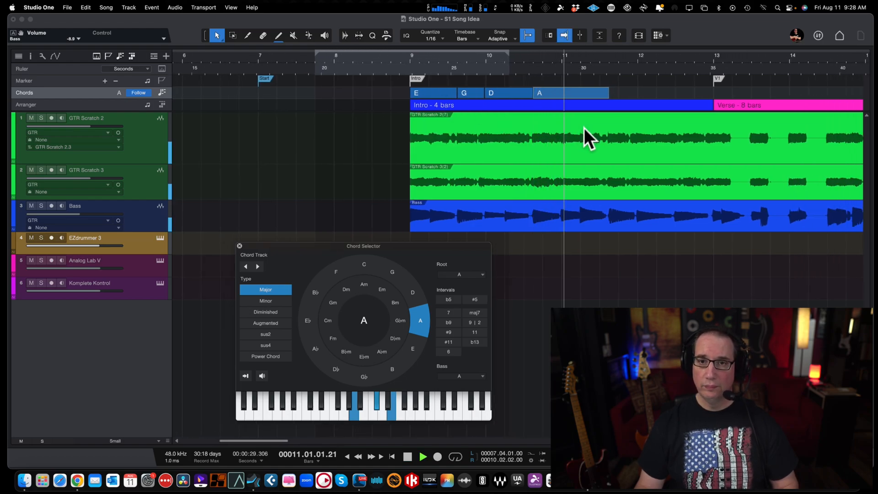
click(500, 57)
key(space)
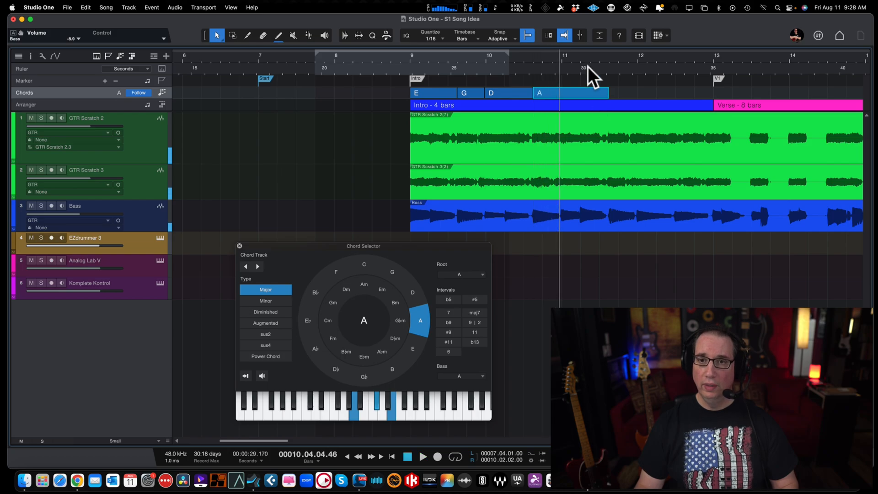
Step: Shorten the A chord to end at about the start of bar 11 and replay the transition
drag(585, 54, 585, 68)
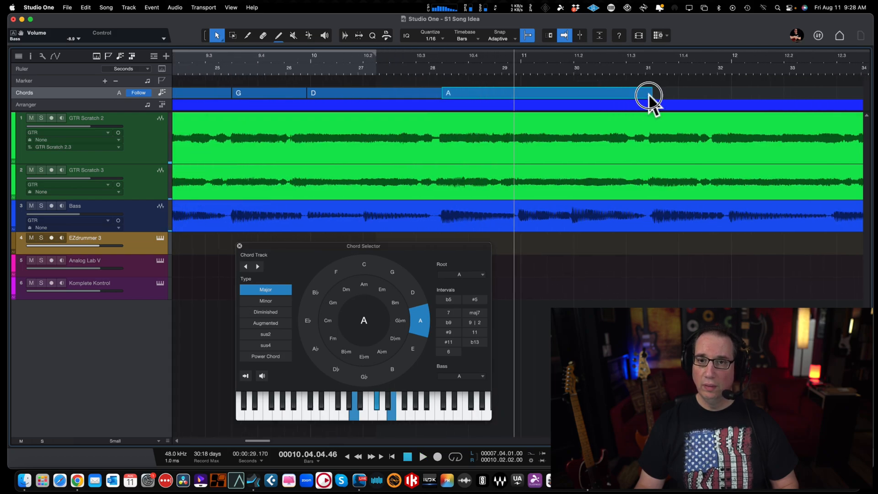
drag(648, 94, 524, 109)
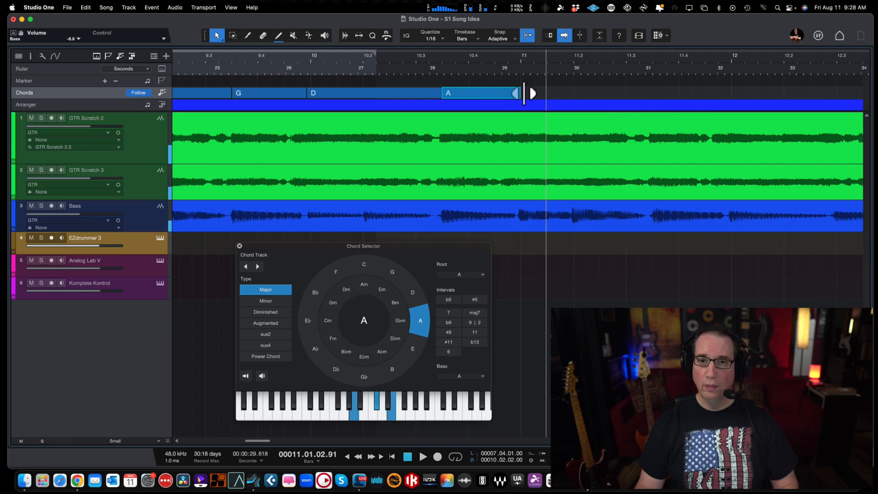
click(493, 55)
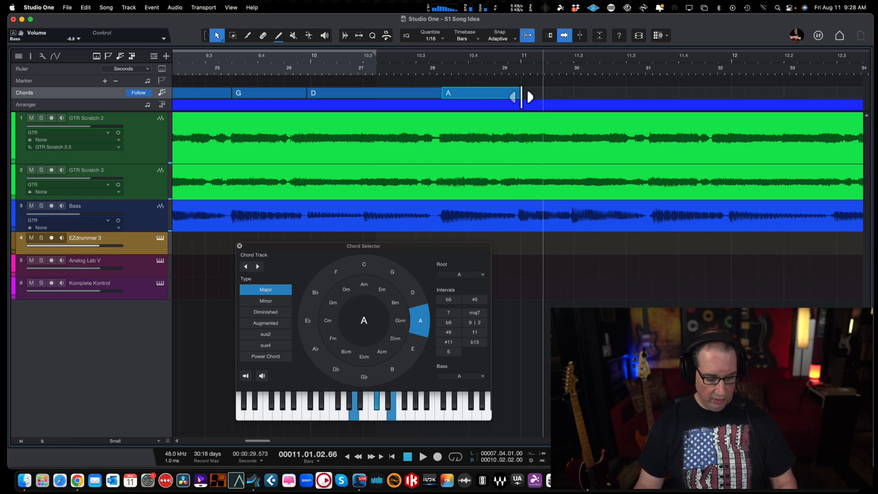
Step: Select the intro's E, G, D and A chords and copy the set to start at bar 11
key(w)
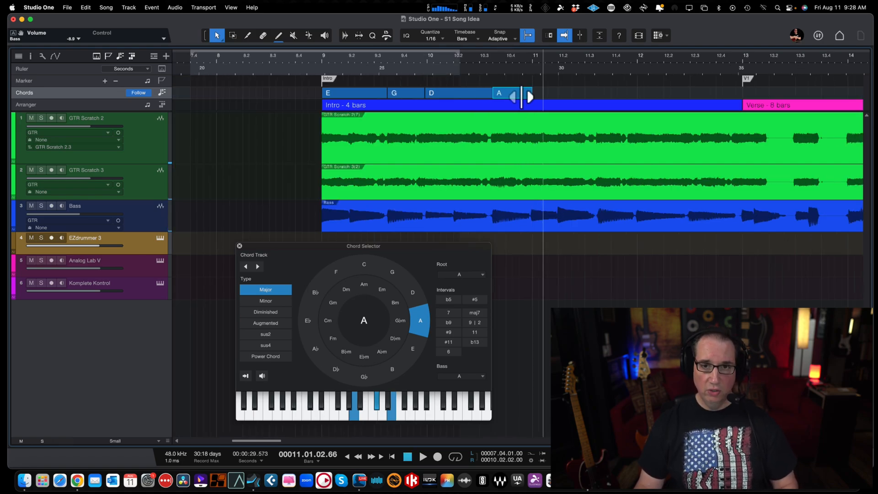
click(337, 89)
shift+click(389, 91)
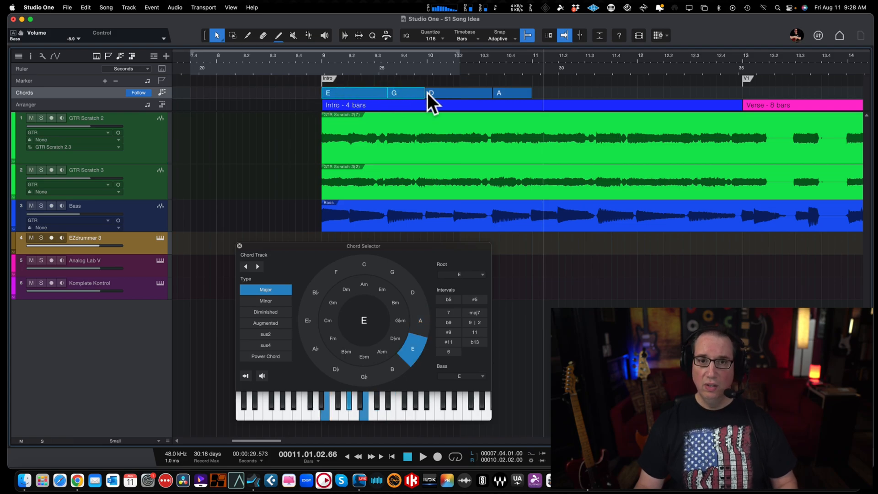
shift+click(455, 91)
shift+click(498, 90)
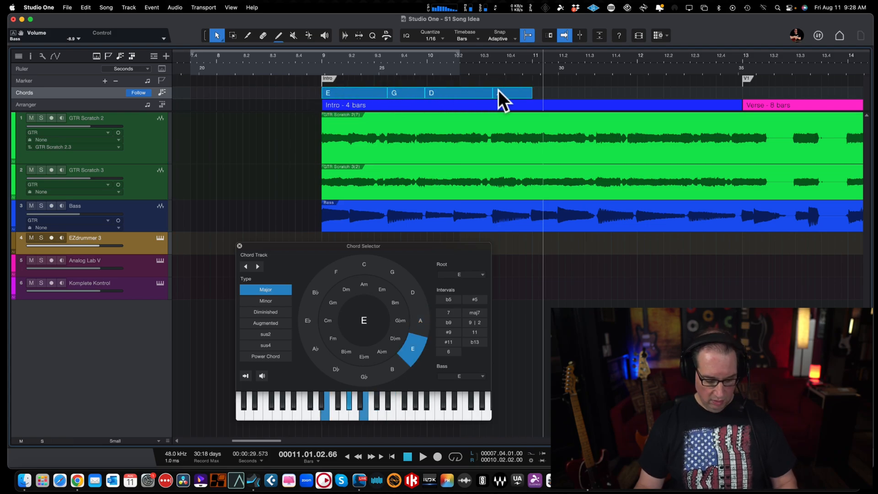
drag(357, 91, 568, 89)
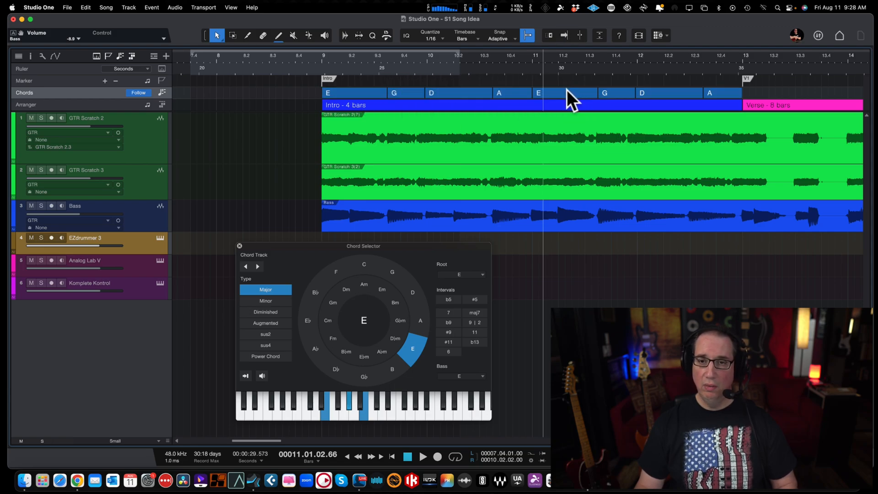
Step: Play the copied chords through to the start of the verse at bar 13
key(space)
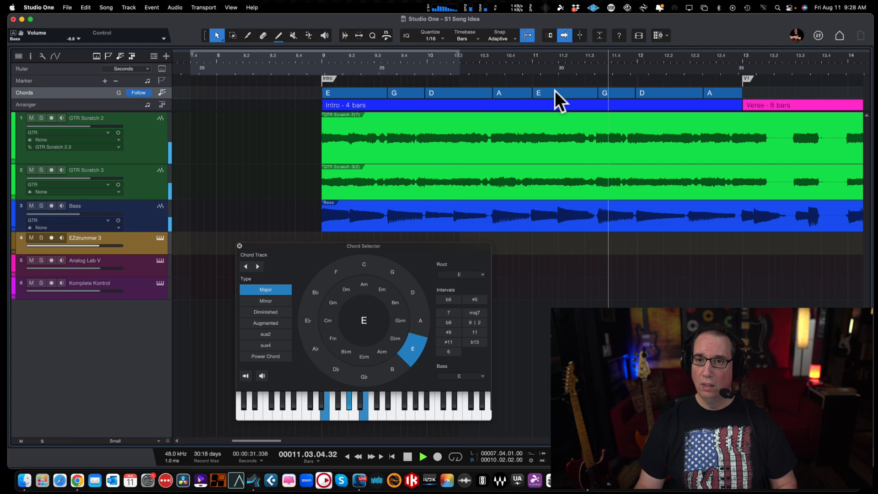
scroll(572, 88, right, 3)
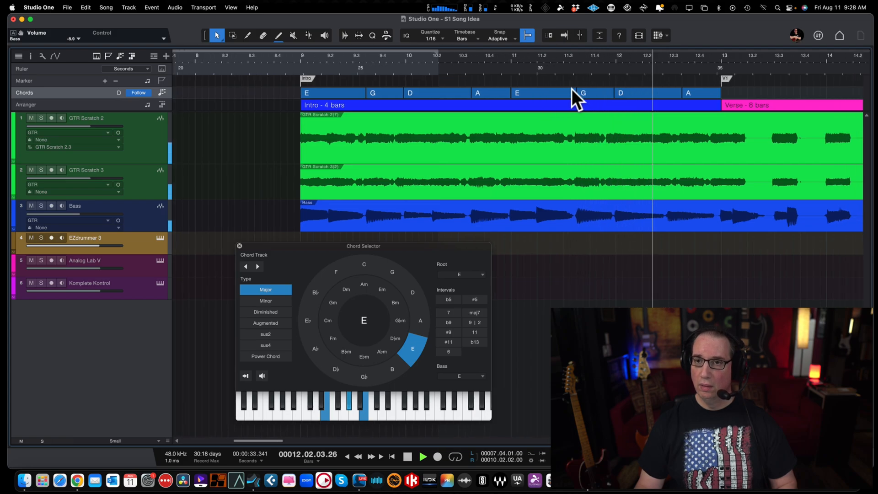
key(space)
key(f)
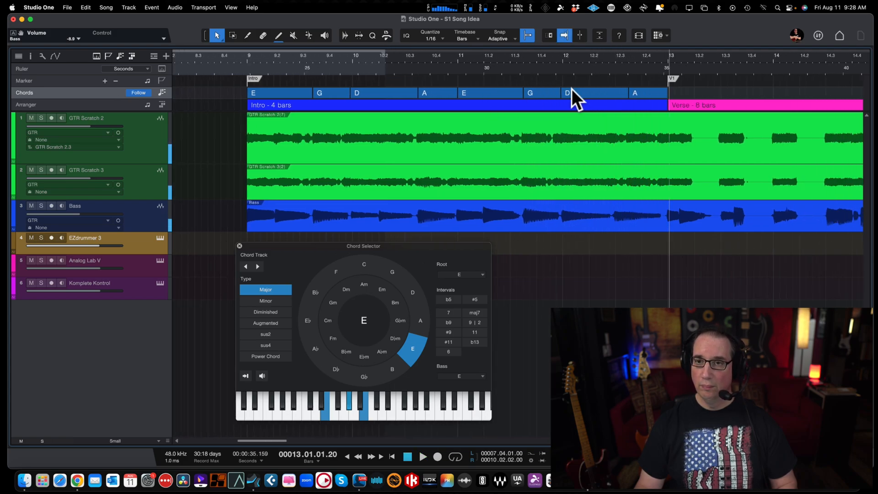
scroll(571, 89, right, 5)
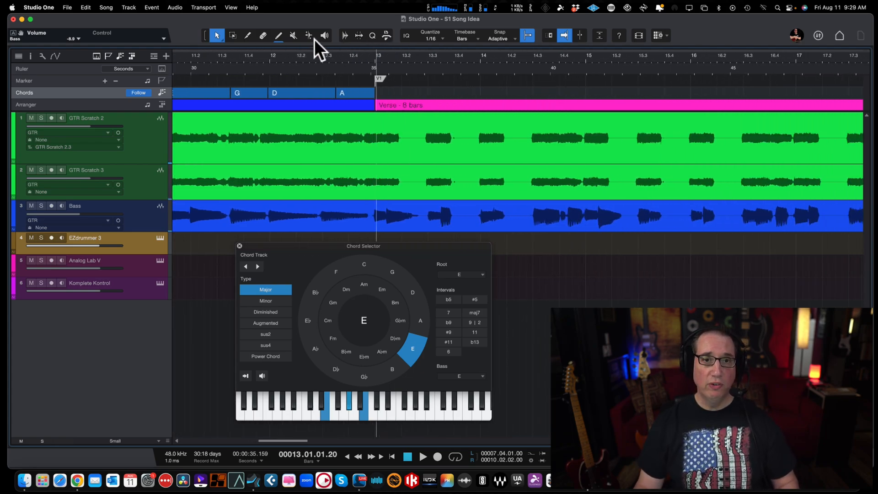
Step: Draw a chord at the start of the verse in bar 13 with the Paint tool and set it to E major
click(378, 95)
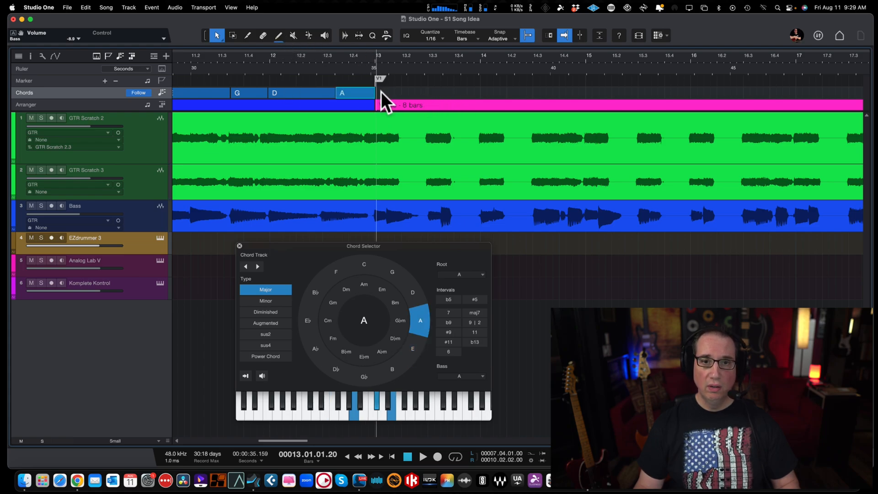
drag(381, 92, 449, 94)
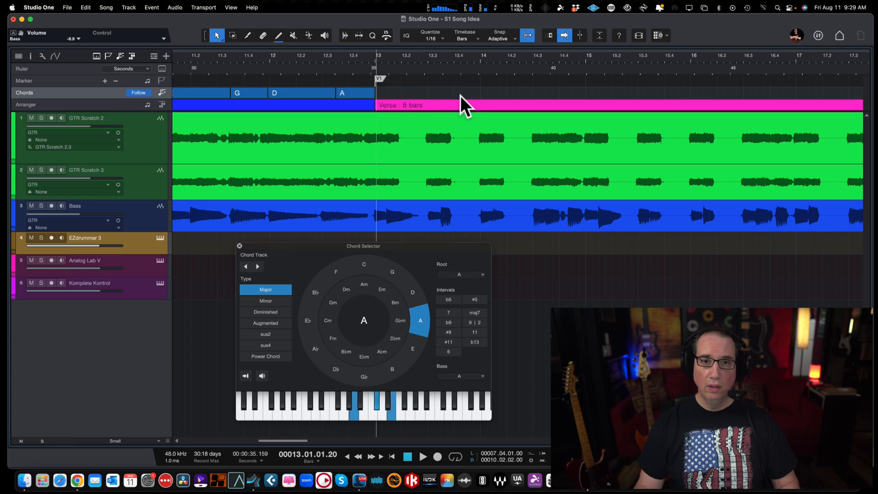
click(279, 37)
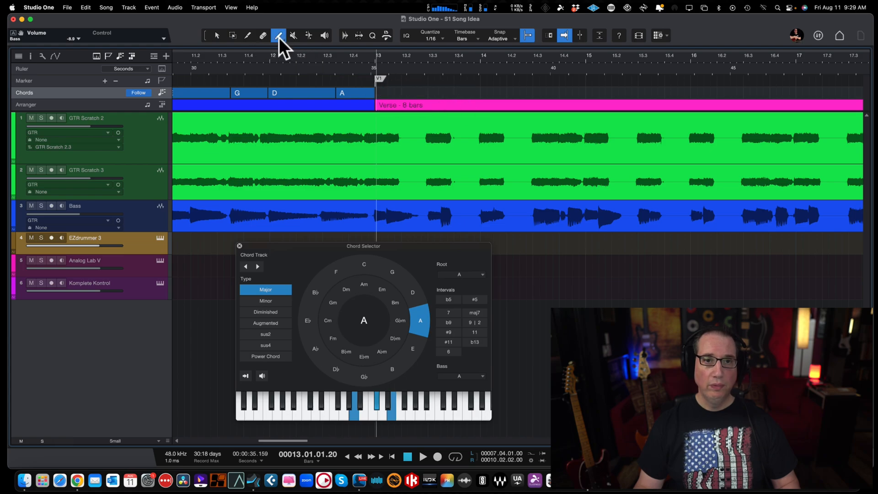
click(383, 92)
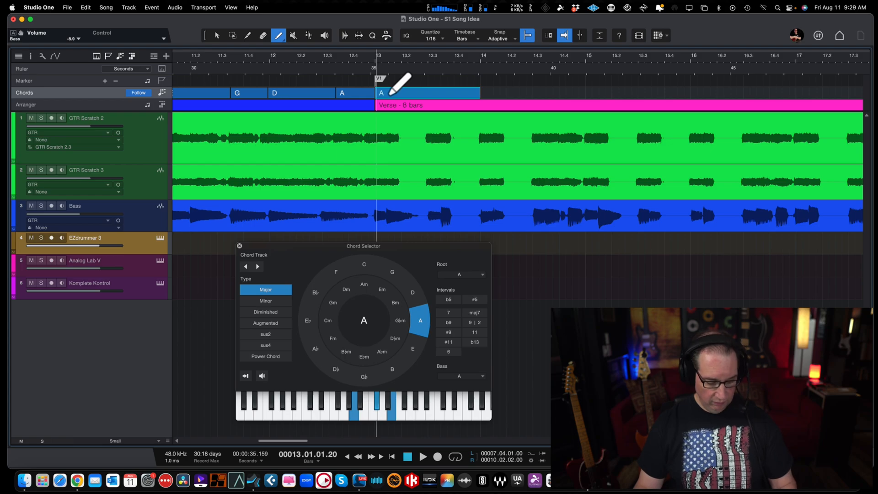
key(1)
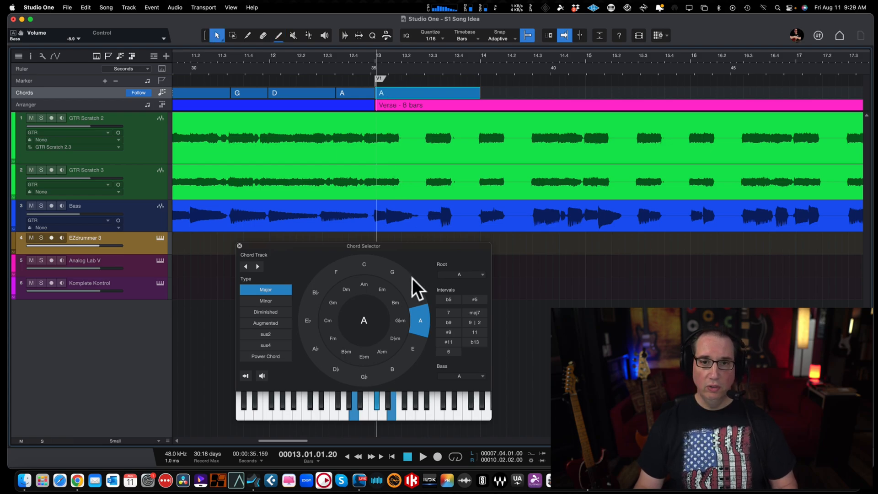
click(410, 351)
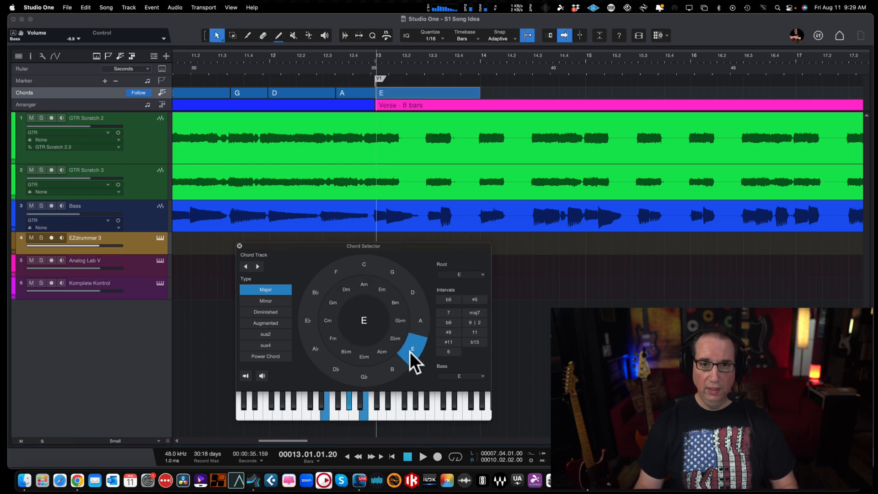
Step: Shorten the verse's E chord to end at bar 13 beat 3 and place a copy right after it set to G major
key(space)
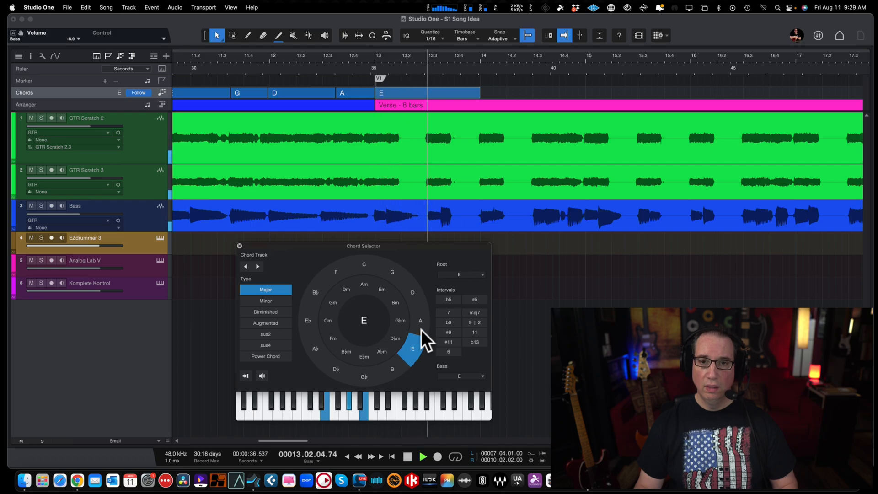
key(space)
drag(479, 94, 427, 98)
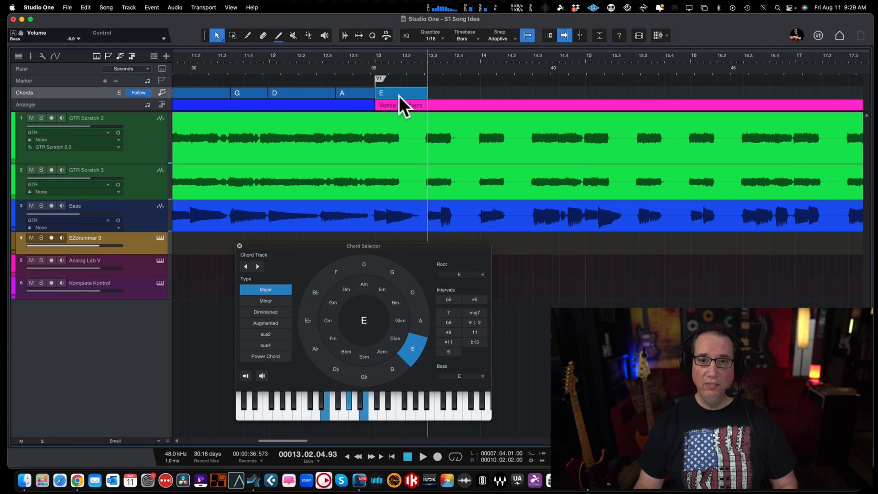
drag(398, 92, 449, 95)
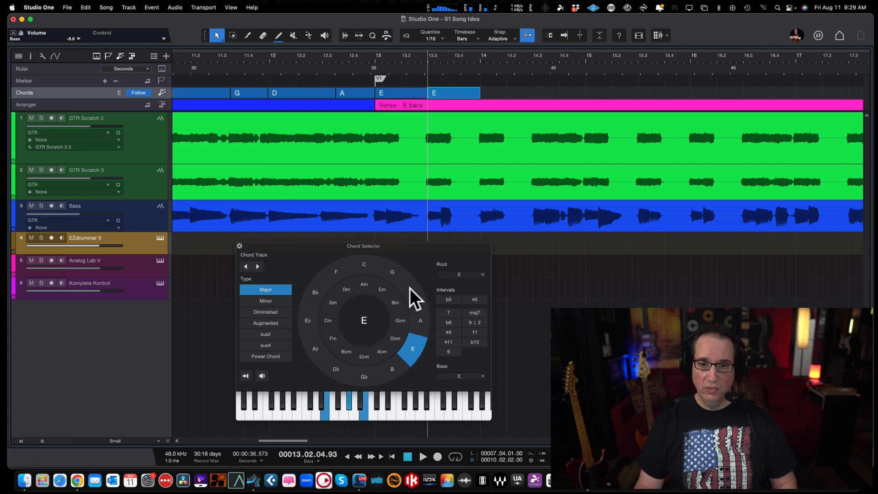
click(392, 272)
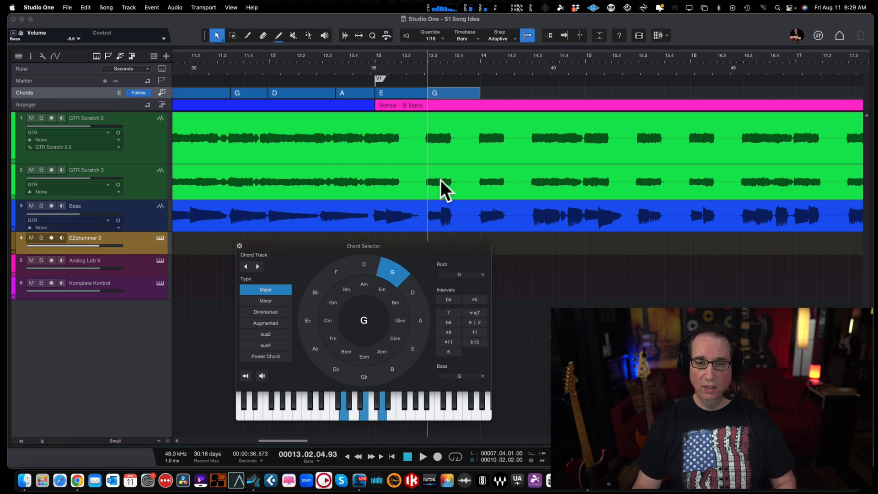
Step: Play to bar 14, copy the verse's G chord to start there, and set the copy to D major
key(space)
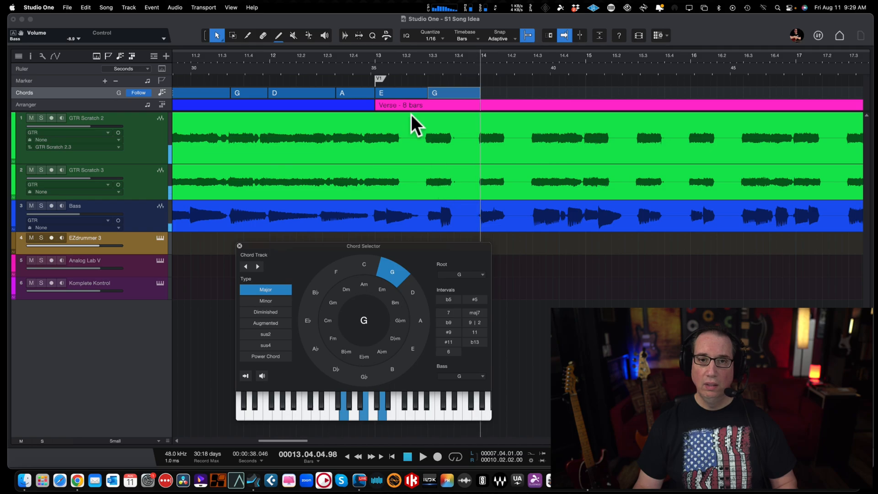
drag(444, 92, 499, 93)
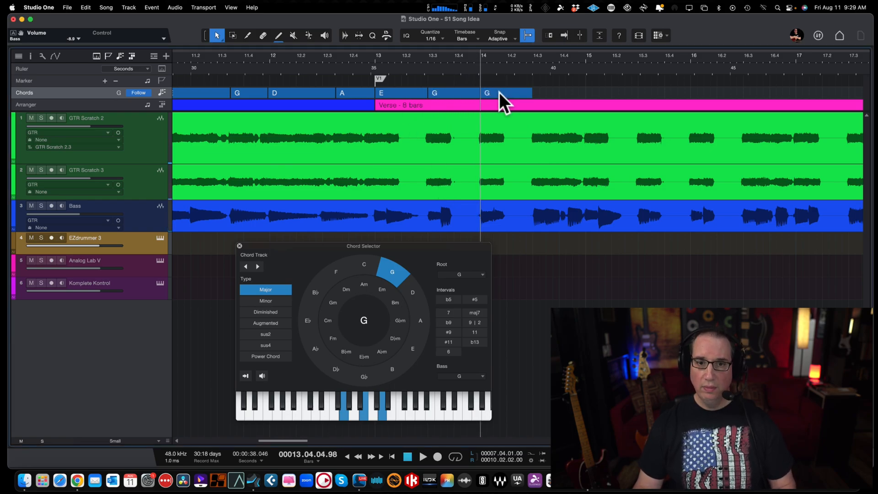
click(415, 292)
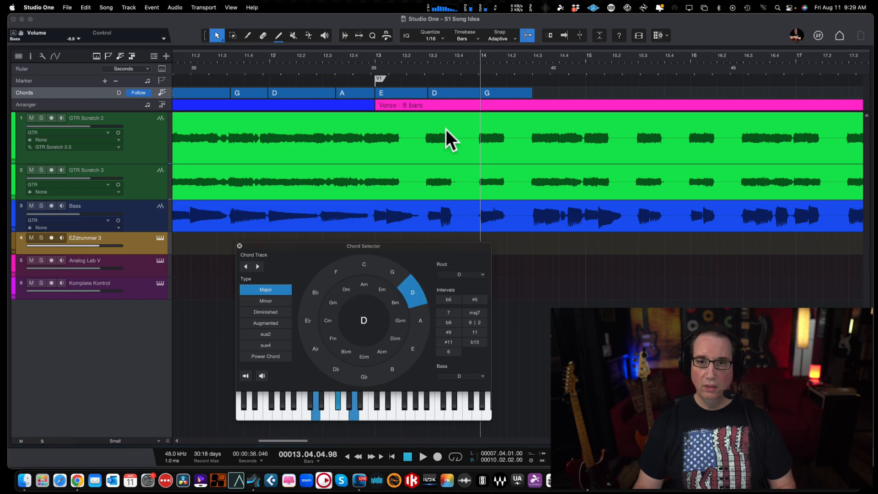
click(440, 93)
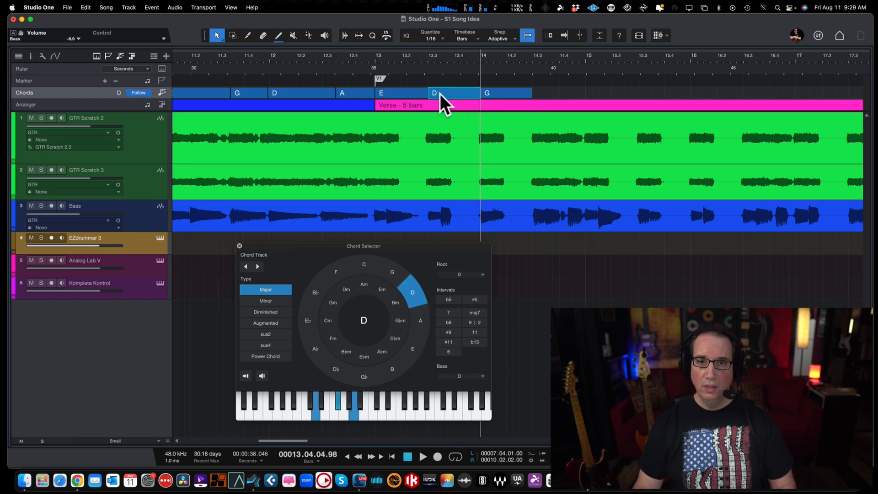
click(387, 268)
click(498, 93)
click(420, 297)
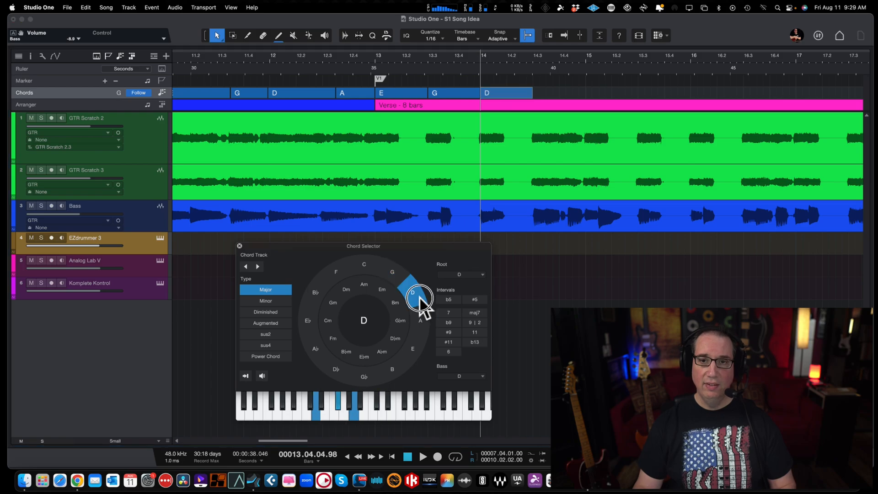
Step: Play to bar 14 beat 3, copy the D chord to start there, and set the copy to A major
key(space)
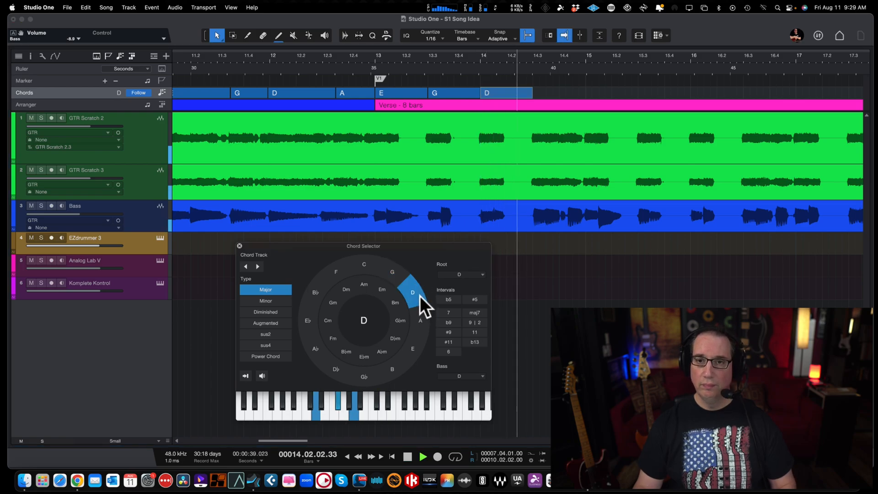
key(space)
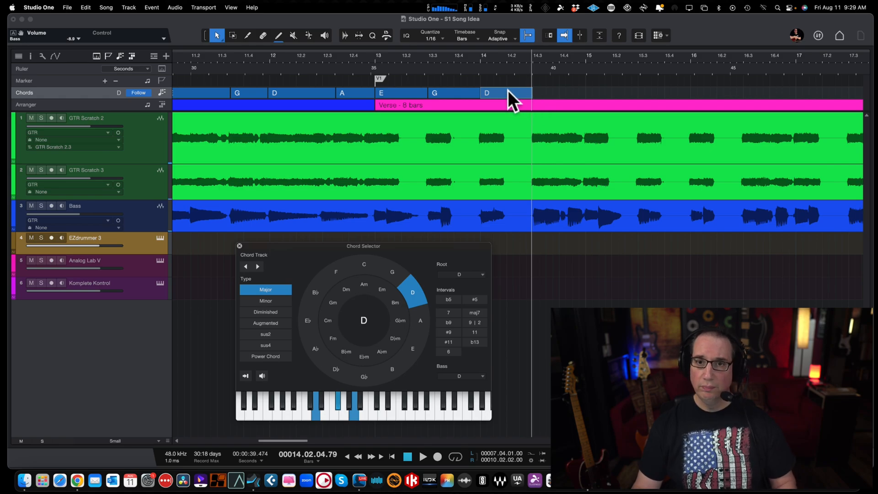
drag(508, 94, 560, 90)
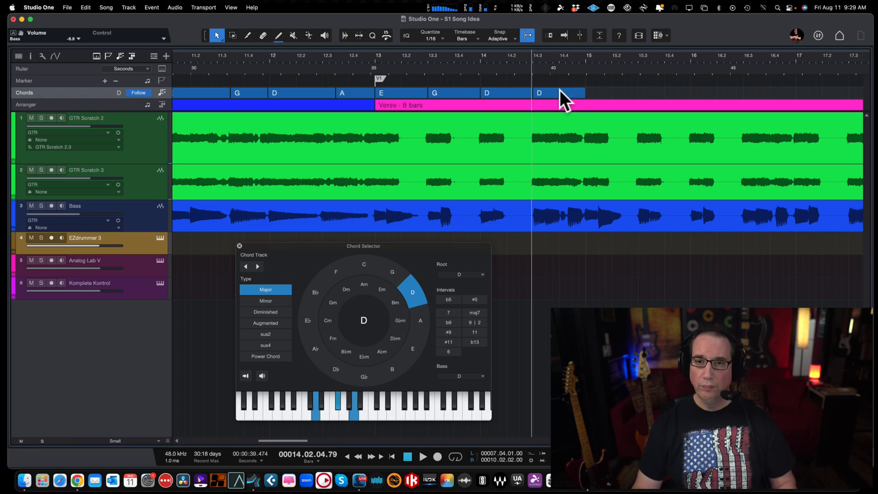
click(418, 322)
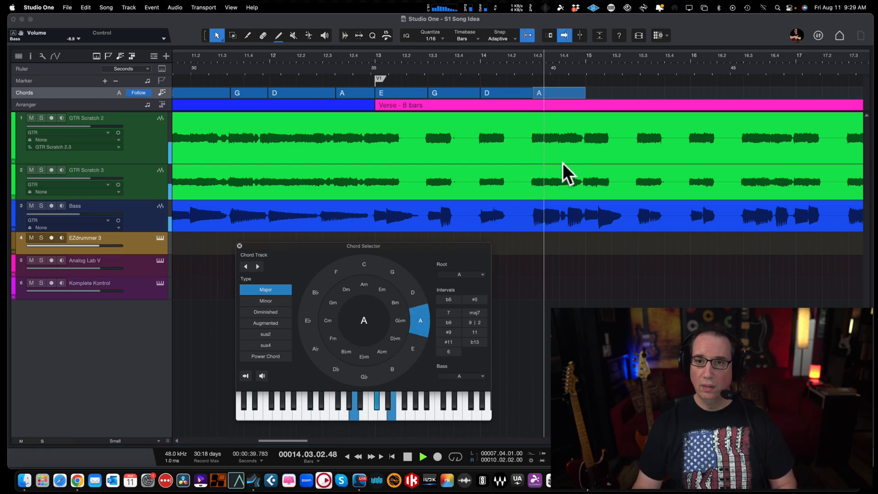
Step: Shorten the verse's A chord to end just after bar 14 beat 4, replaying from beat 3 to locate the change
drag(583, 94, 567, 95)
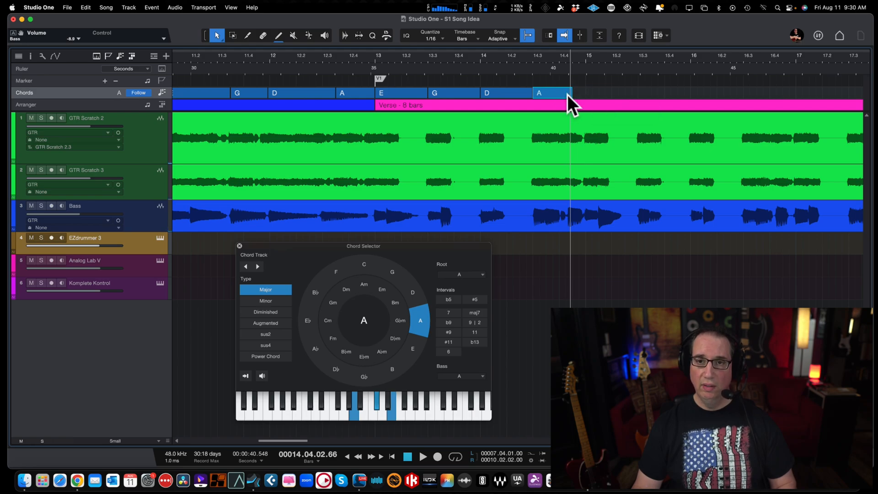
click(532, 57)
drag(537, 54, 538, 70)
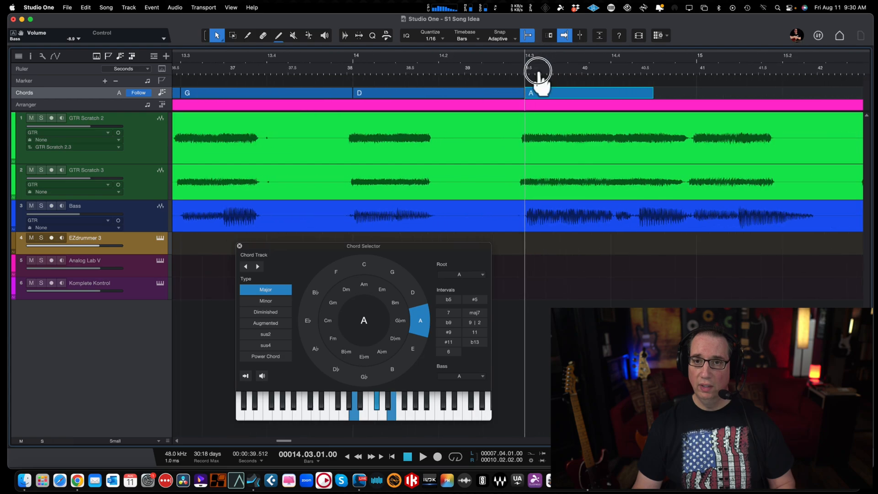
key(space)
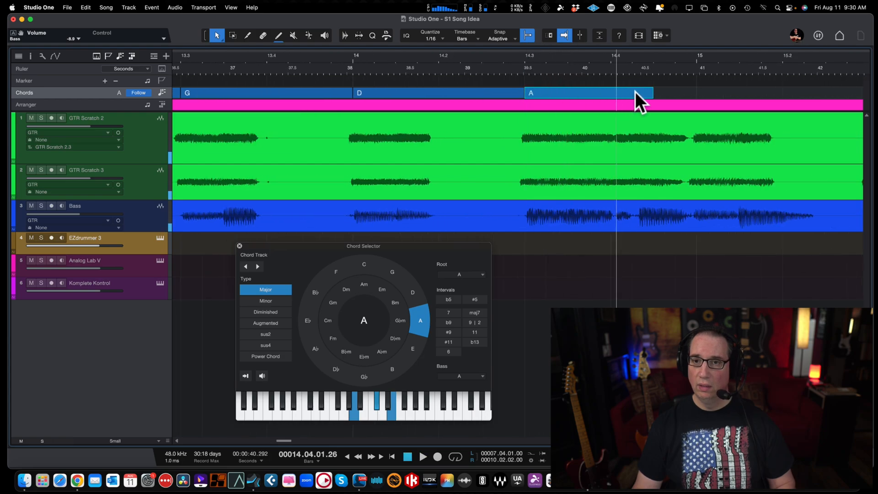
key(space)
key(space)
drag(654, 93, 633, 94)
click(526, 54)
key(space)
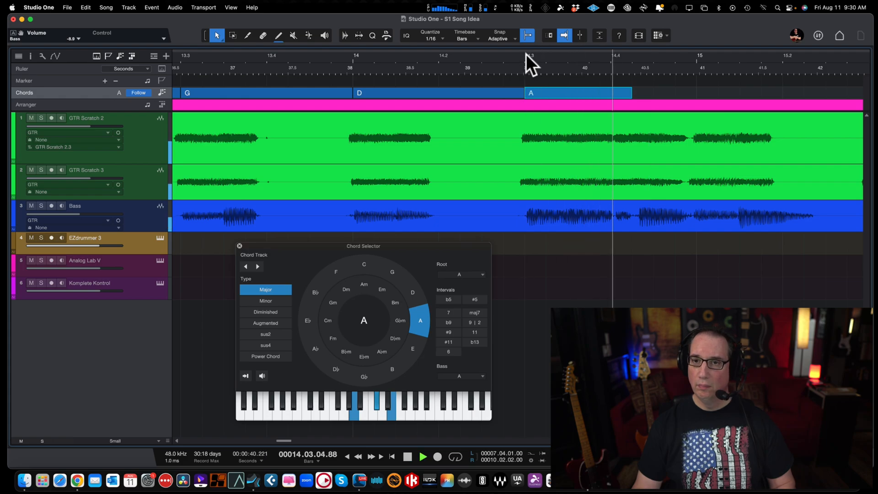
key(space)
Step: Copy the verse's A chord right after itself, set the copy to G major, and shorten it to end at about bar 15
drag(629, 93, 685, 88)
click(391, 271)
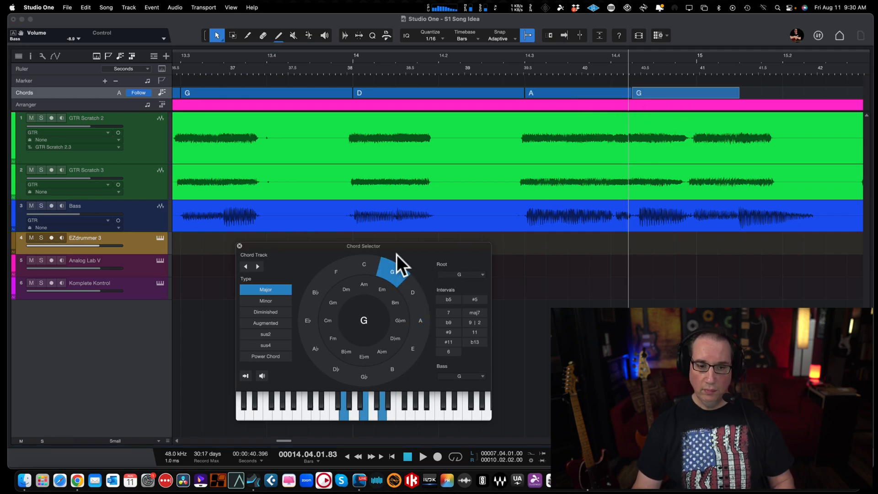
key(w)
click(473, 56)
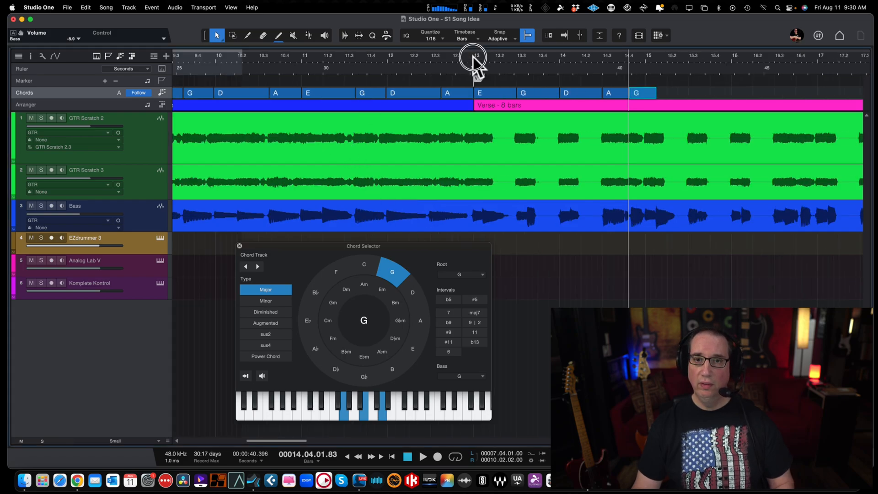
key(space)
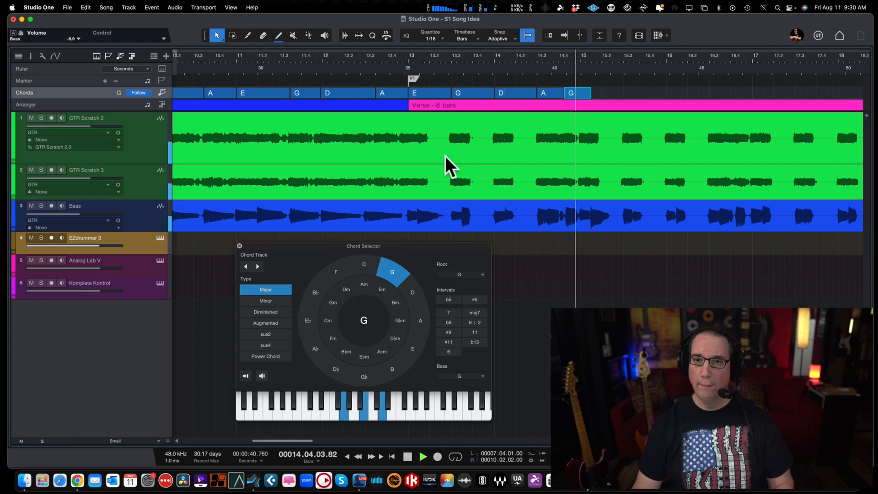
key(space)
drag(587, 90, 579, 92)
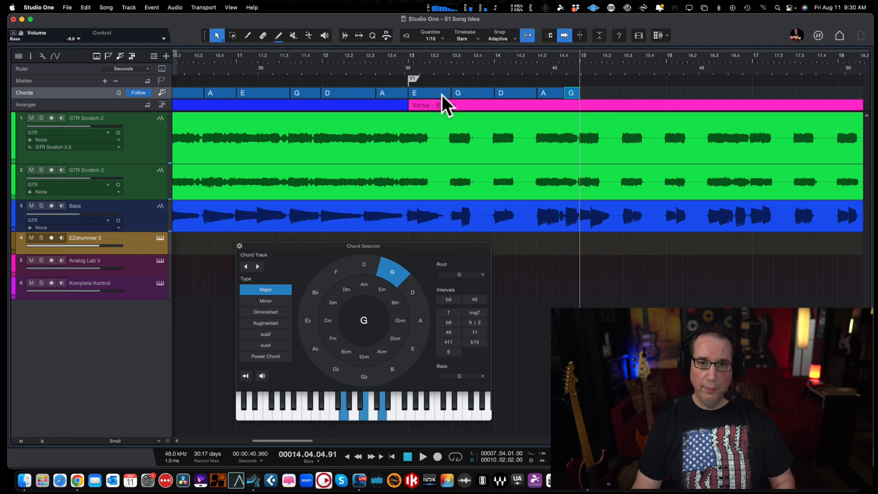
Step: Copy the verse's five-chord sequence E, G, D, A, G from bar 13 to start at bar 15
click(442, 95)
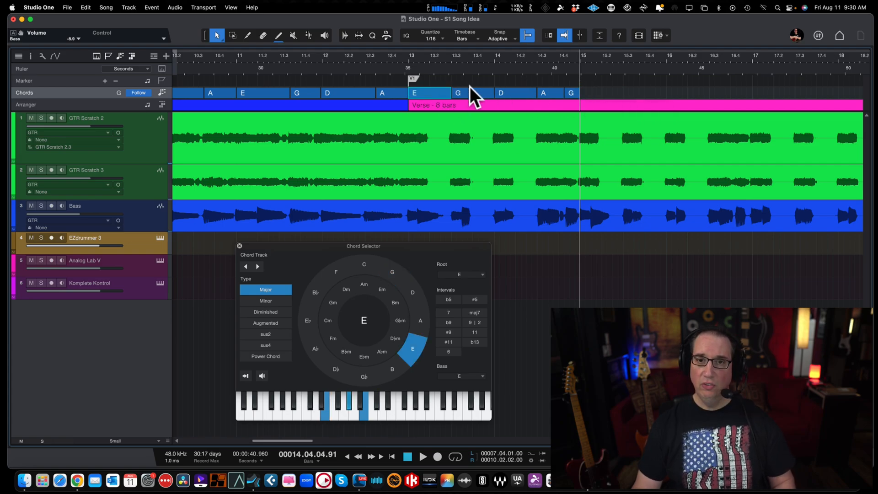
shift+click(528, 91)
shift+click(573, 93)
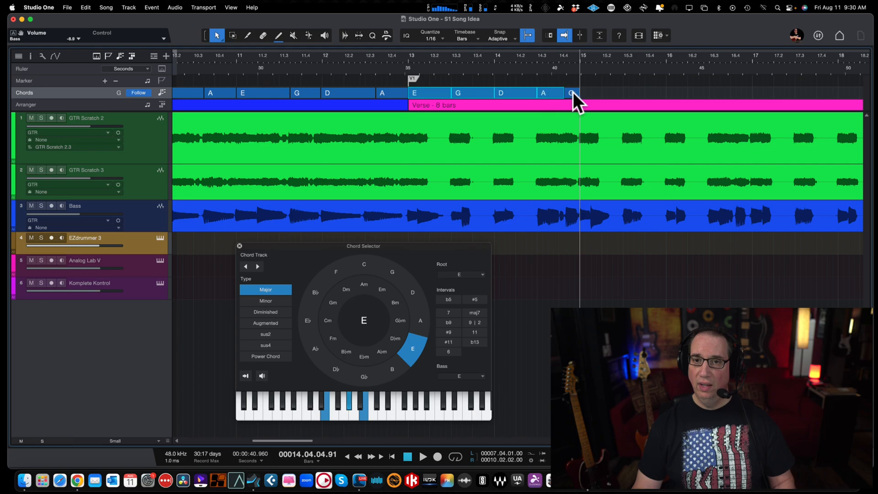
drag(429, 94, 599, 92)
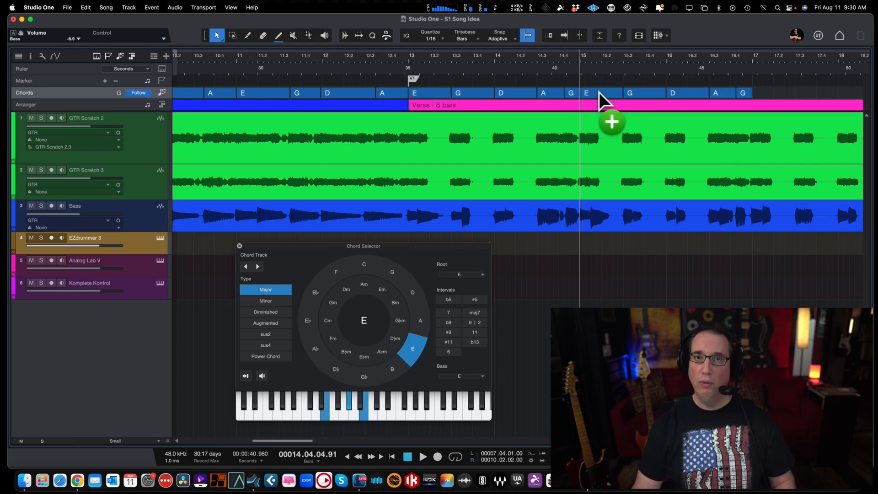
Step: Play to bar 17 to check the copied verse chords, and copy the five chords of bars 15–16 to start there
scroll(574, 73, right, 1)
scroll(574, 73, right, 5)
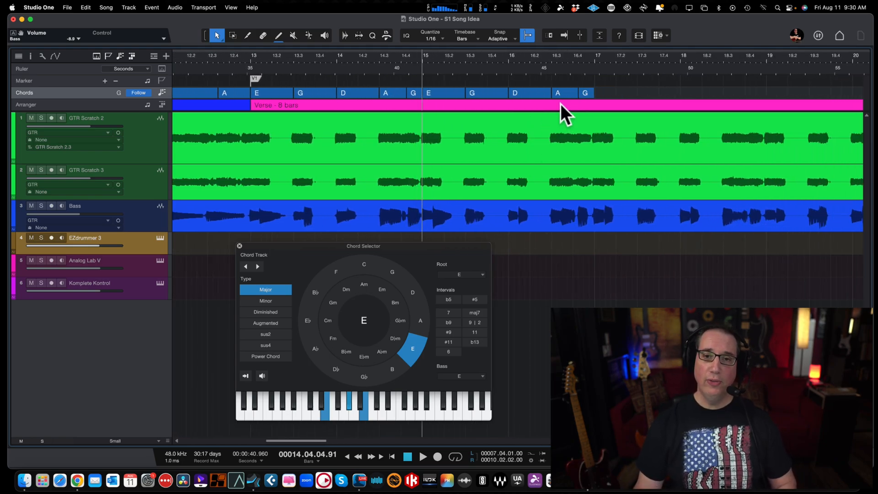
key(f)
key(space)
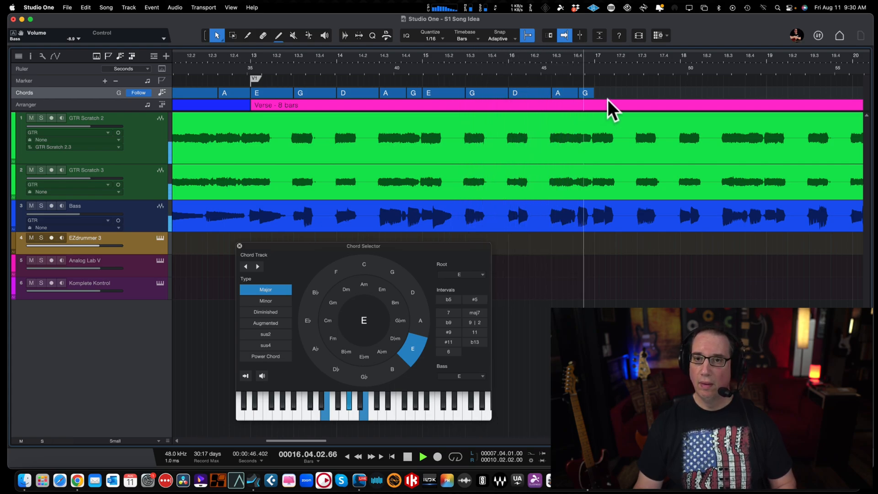
key(space)
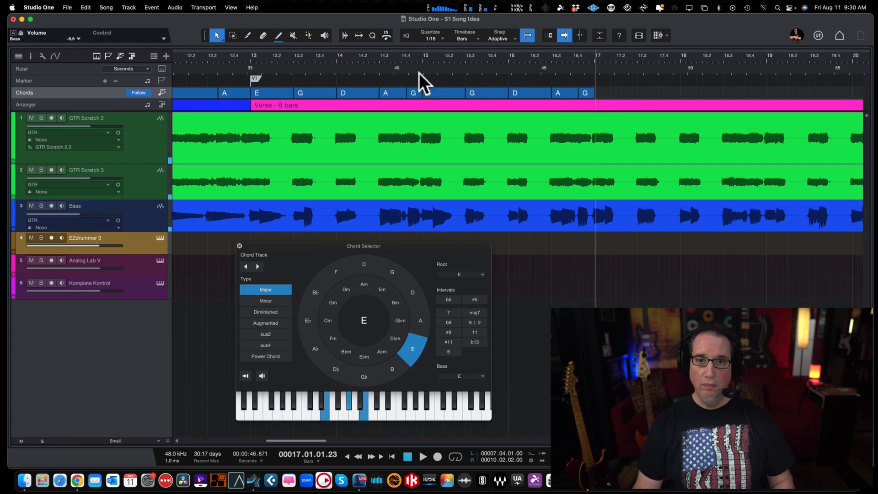
click(432, 94)
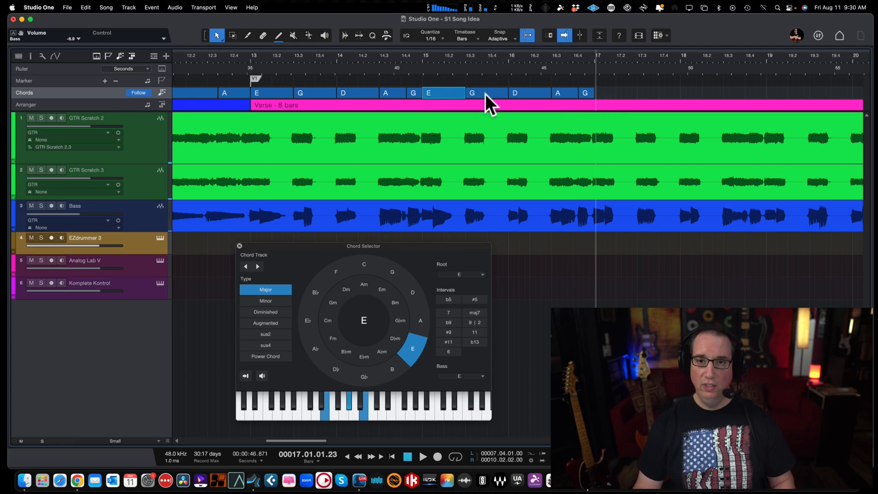
shift+click(546, 93)
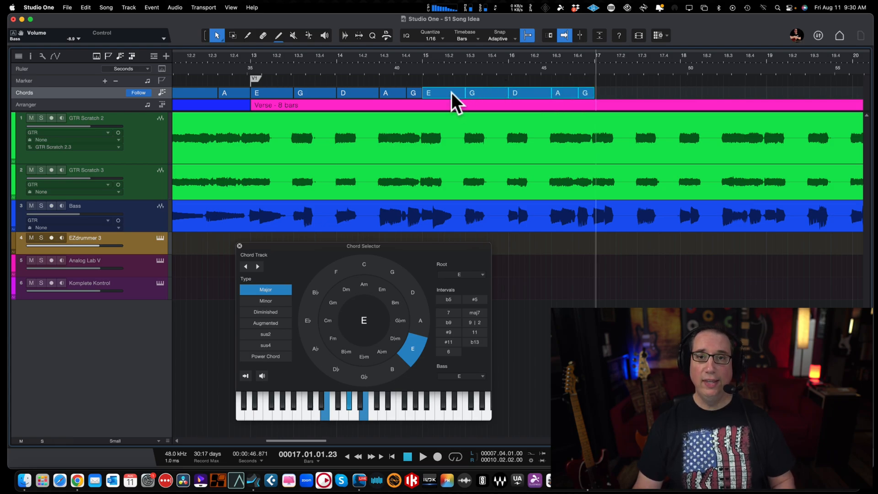
drag(451, 92, 621, 91)
Step: Play to bar 19, and copy the five verse chords of bars 17–18 to start there
key(space)
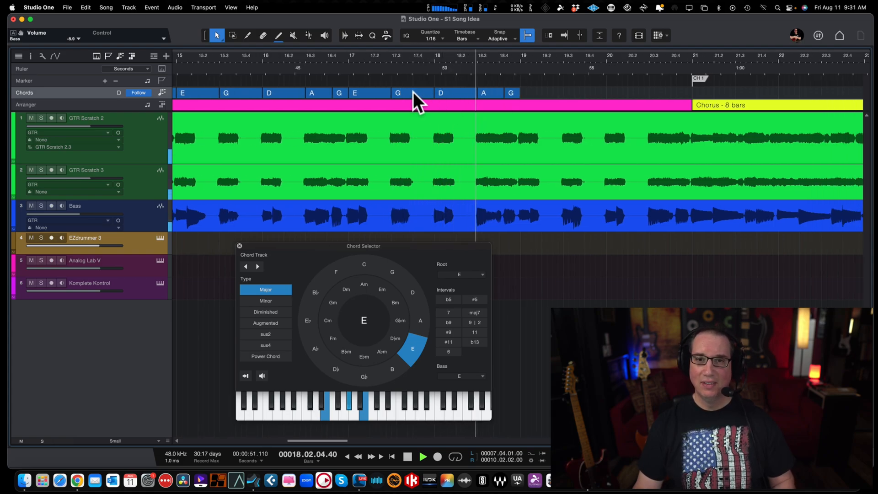
key(space)
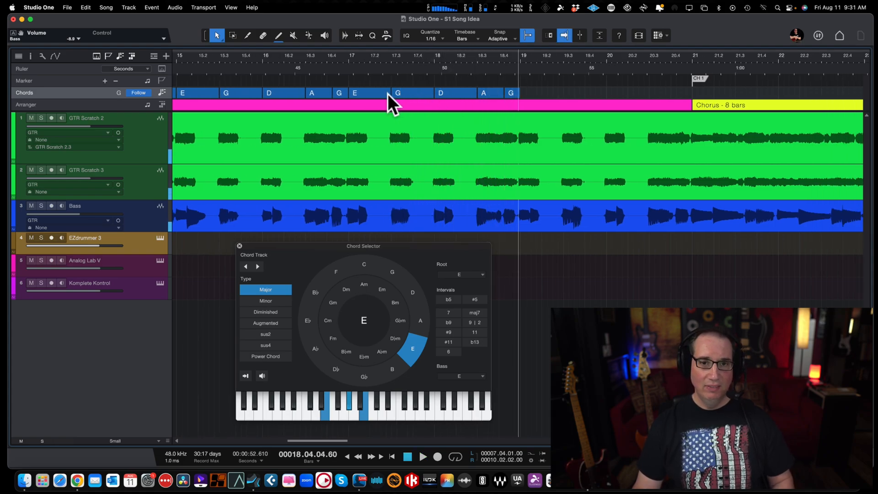
click(382, 93)
shift+click(418, 93)
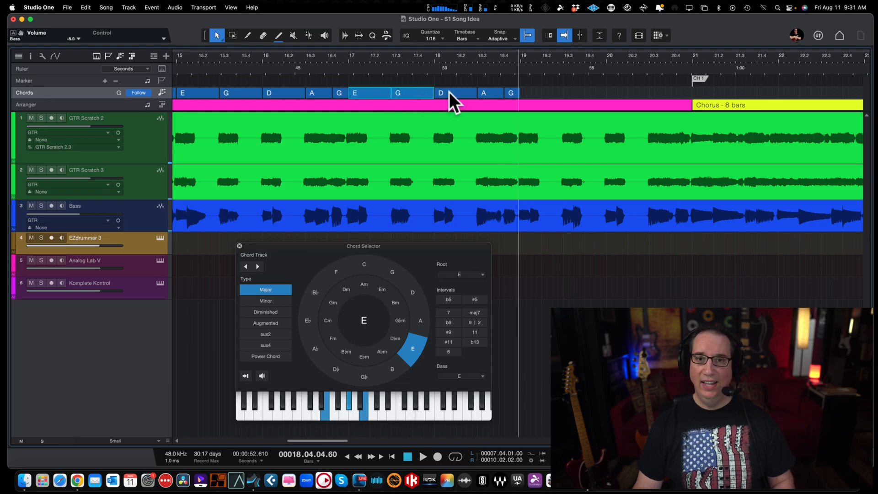
shift+click(450, 93)
shift+click(484, 93)
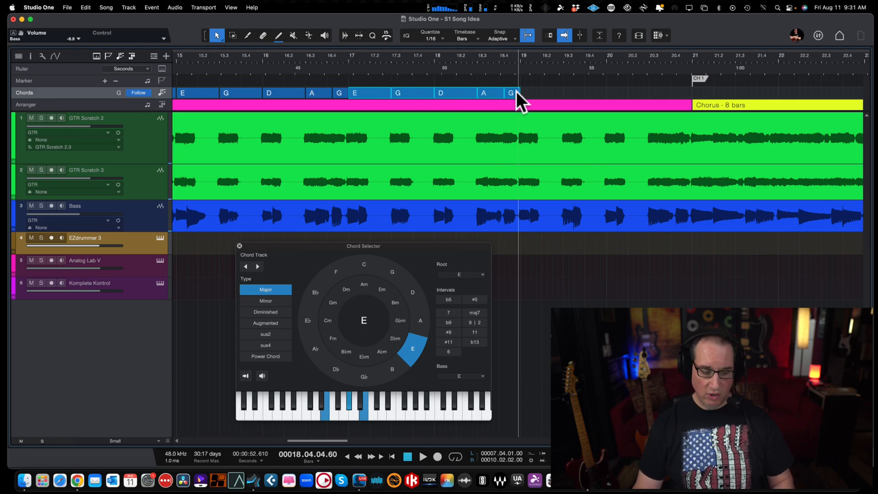
mouse_move(381, 94)
mouse_down()
mouse_move(582, 98)
mouse_move(545, 97)
mouse_move(553, 95)
mouse_up()
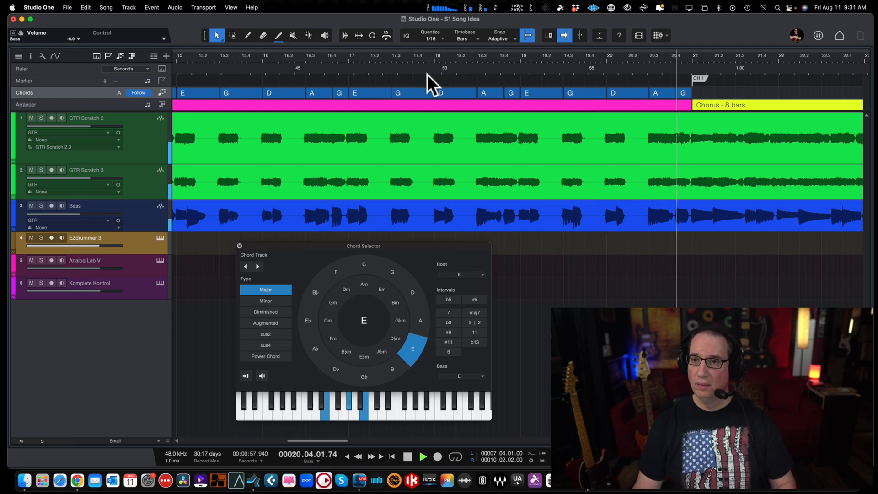
Step: Copy all eight intro chords on the chord track to the start of the chorus at bar 21
key(w)
key(w)
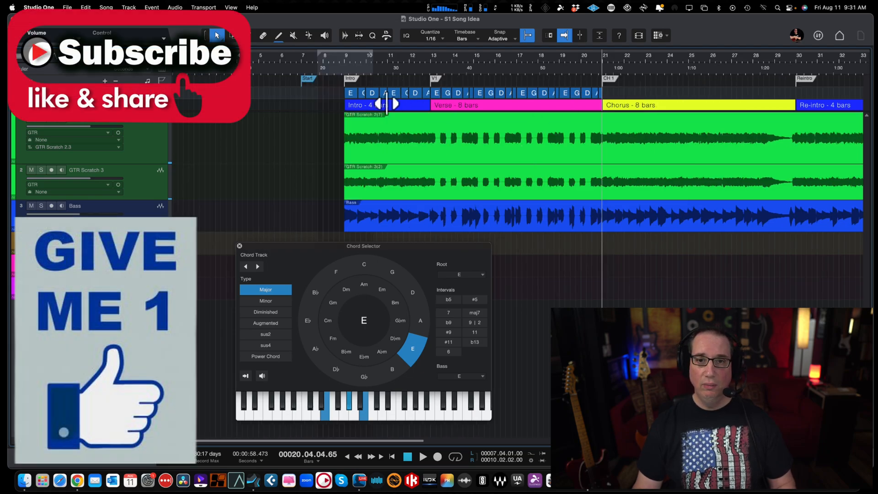
drag(399, 57, 398, 79)
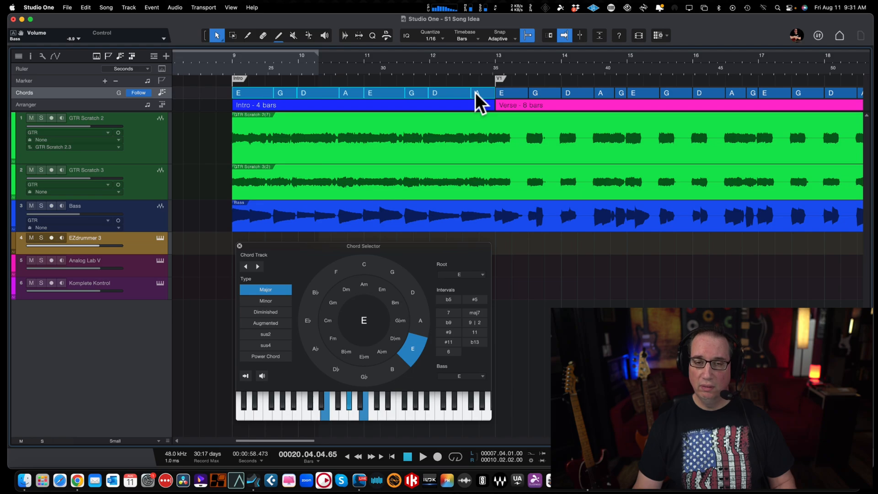
scroll(475, 93, right, 3)
scroll(476, 92, right, 5)
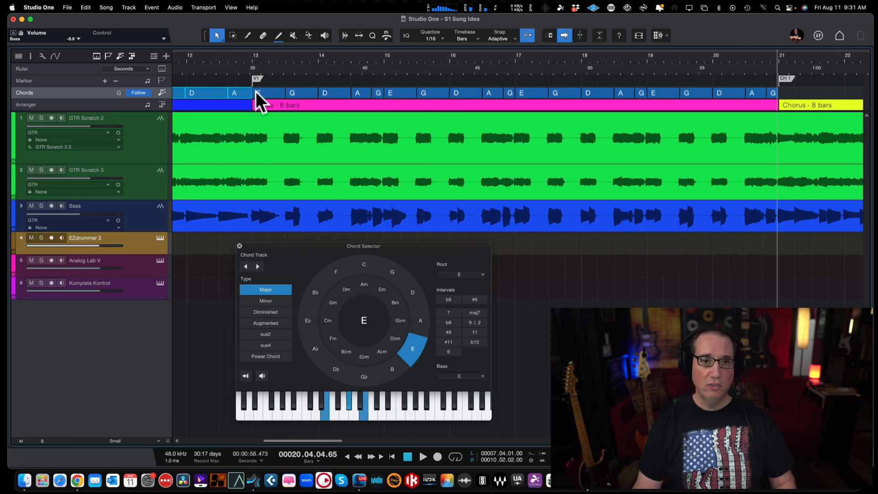
drag(241, 96, 844, 86)
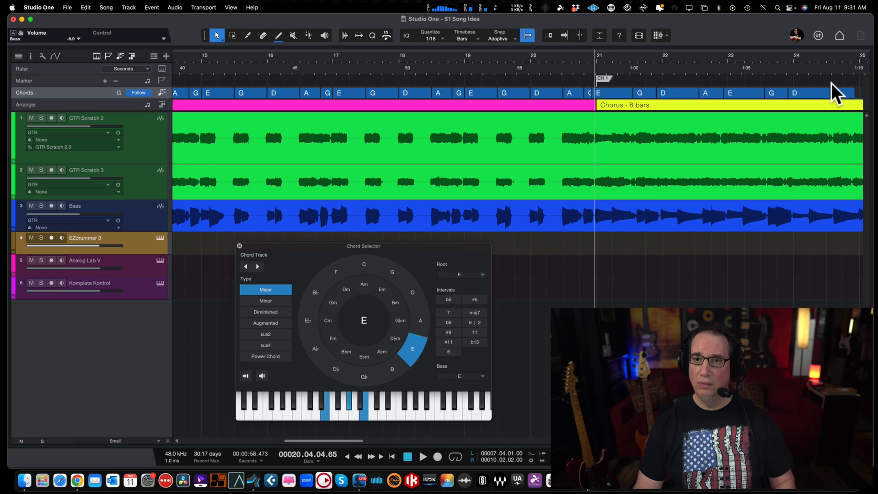
Step: Select all eight chorus chords and shift them together slightly later, so the first E no longer starts before bar 21
click(617, 90)
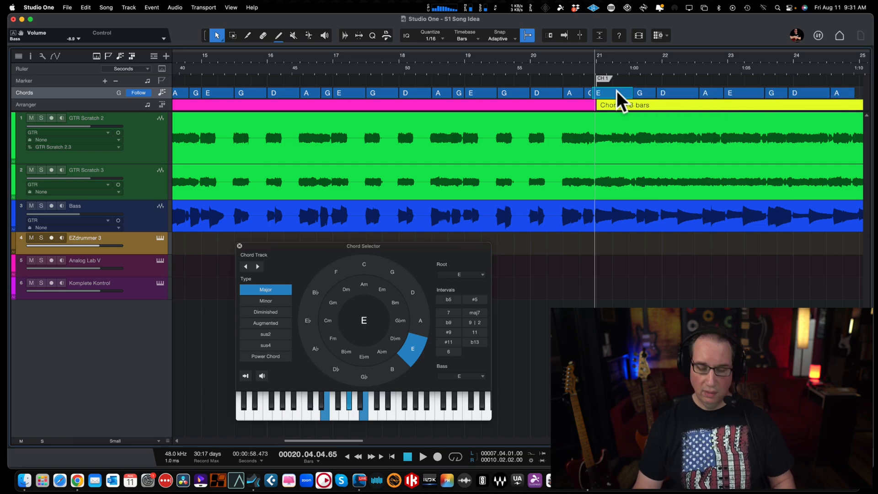
scroll(617, 90, right, 2)
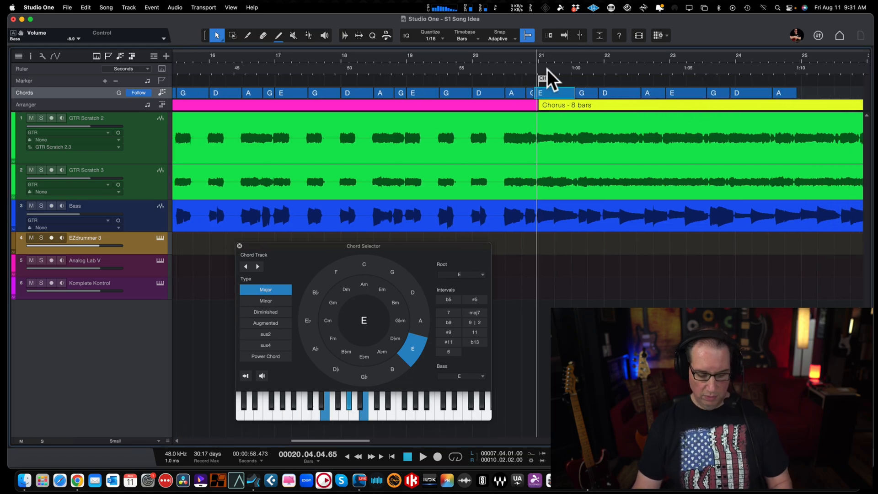
key(e)
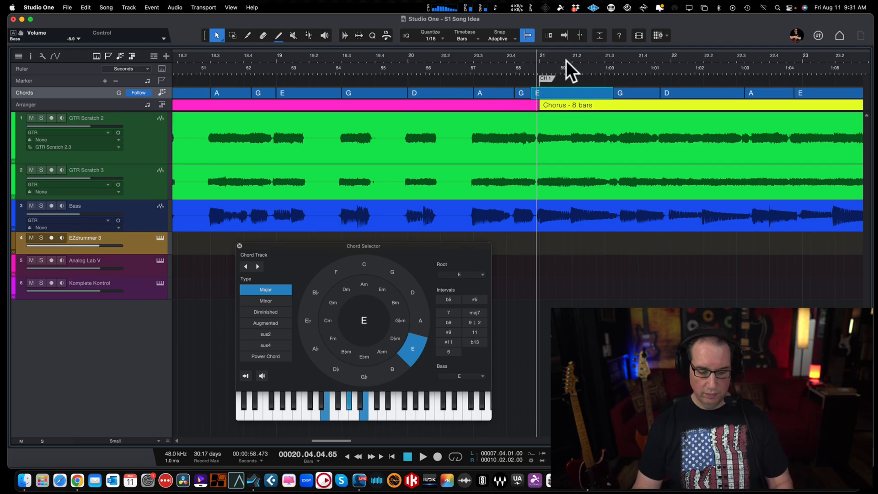
key(e)
key(w)
key(w)
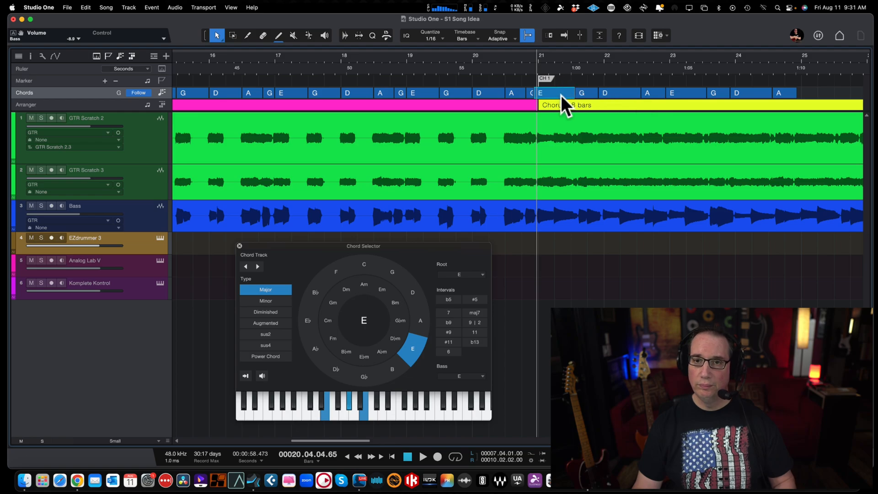
drag(560, 83, 790, 92)
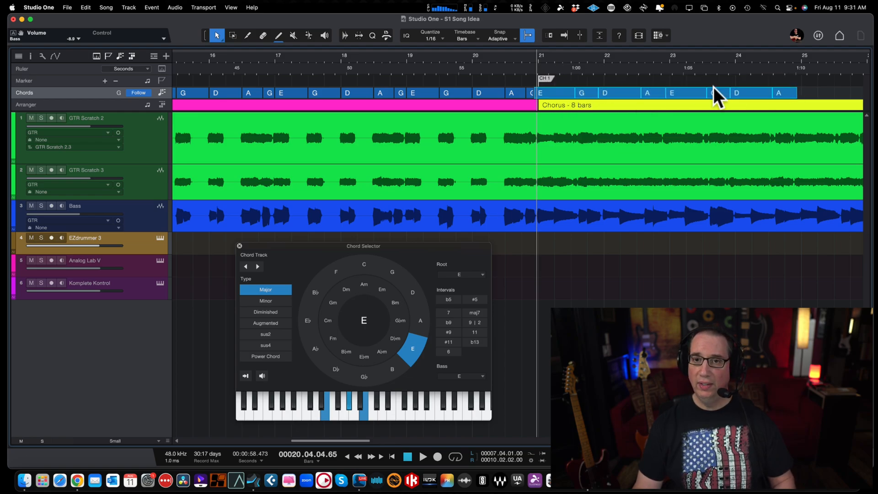
drag(560, 89, 568, 90)
click(565, 90)
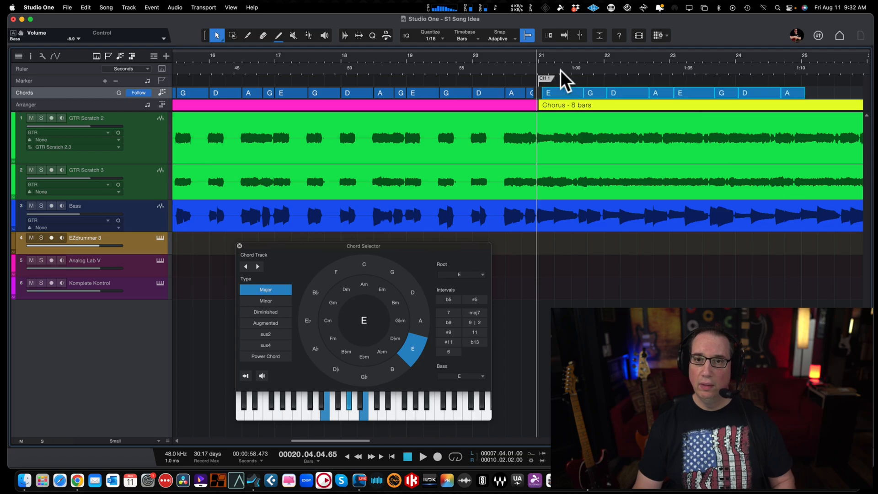
Step: Close the gap between the verse's last G and the chorus's E at bar 21, and move the chorus's first G directly after that E
drag(558, 54, 547, 90)
click(492, 93)
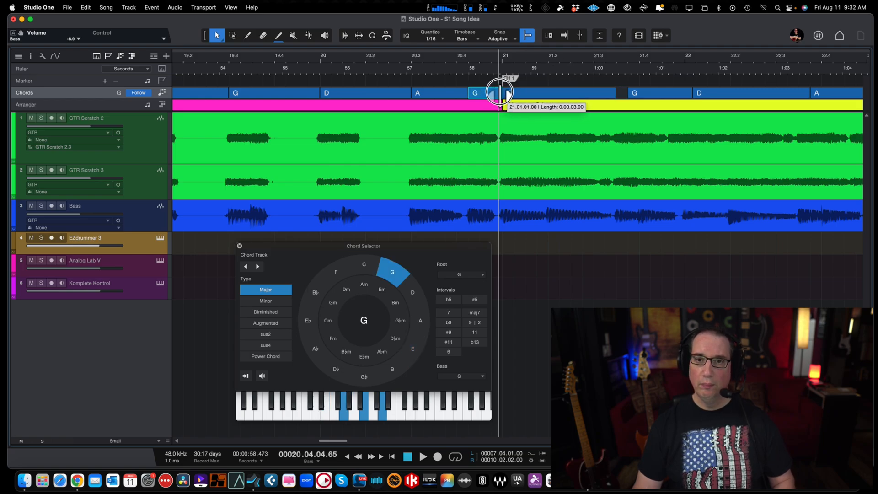
drag(646, 92, 636, 92)
Step: Play the start of the chorus to bar 22, and move the first D chord earlier to start at about bar 22
key(space)
scroll(529, 115, right, 2)
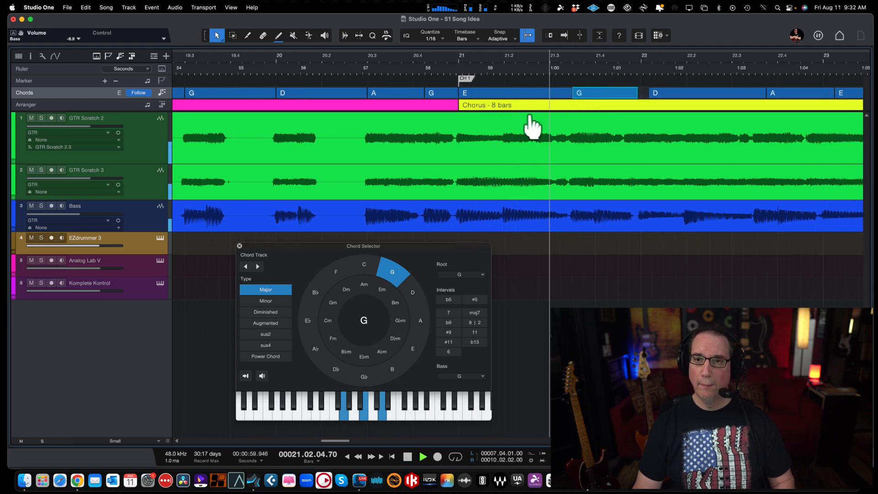
key(space)
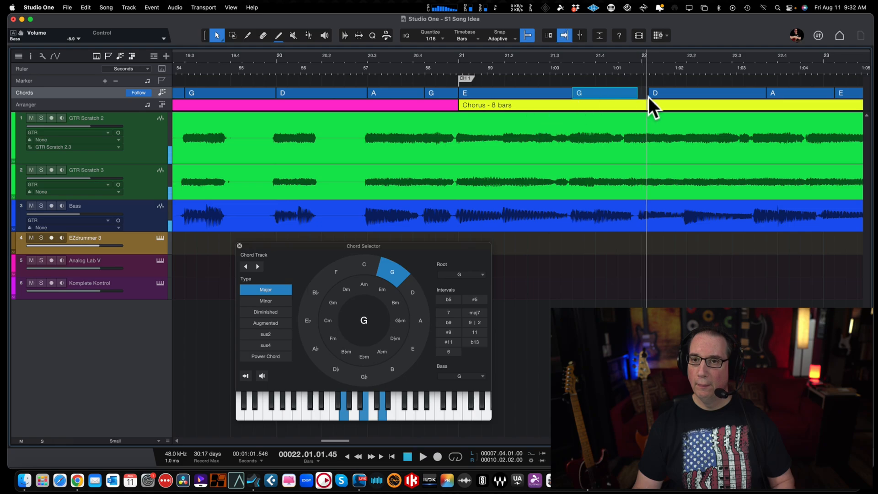
drag(665, 90, 655, 92)
Step: Play on to bar 22 beat 3, and move the chorus's first A chord earlier to start directly after the D chord
key(f)
key(space)
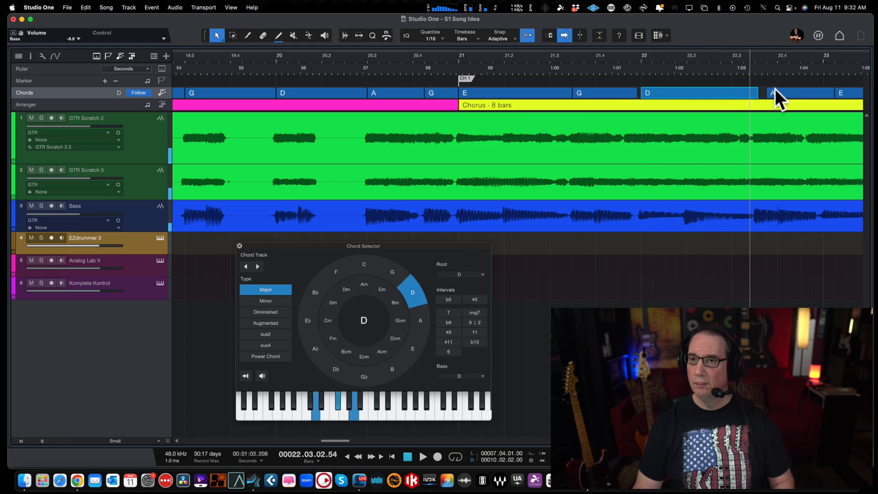
click(713, 91)
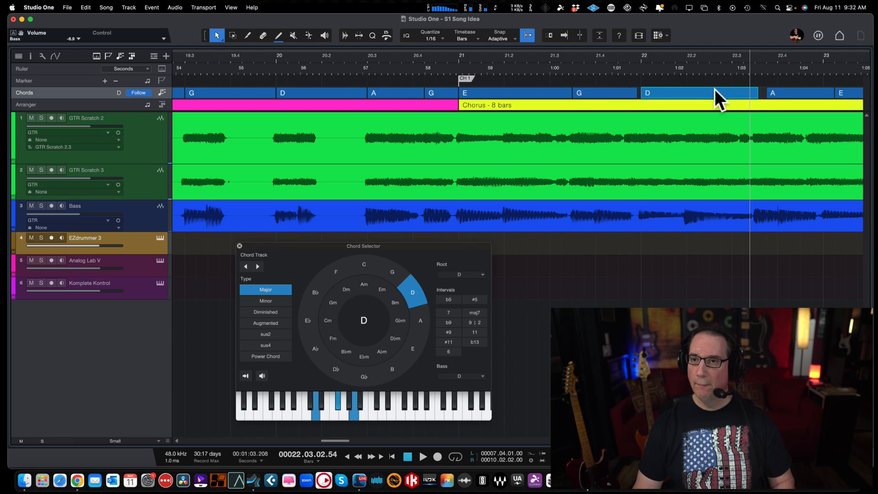
click(777, 92)
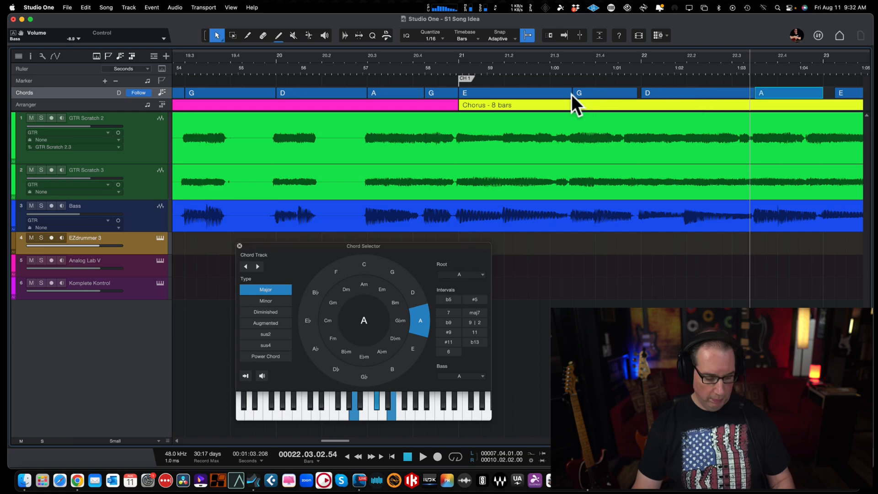
Step: Extend the chorus's first G chord to close the gap before the D chord at bar 22
key(w)
key(w)
scroll(560, 109, right, 5)
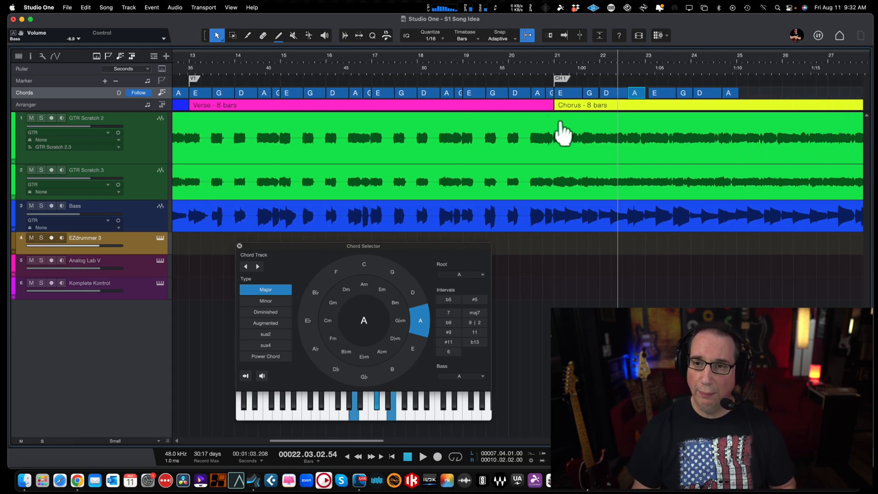
key(e)
key(e)
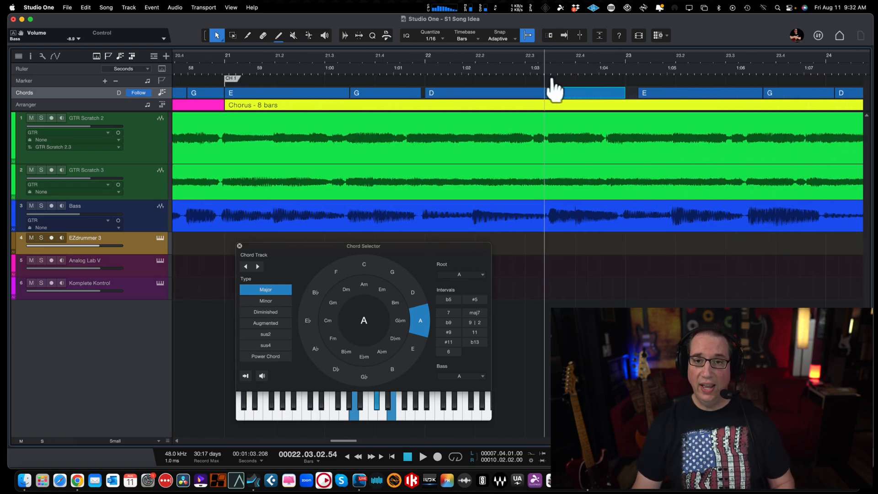
click(463, 92)
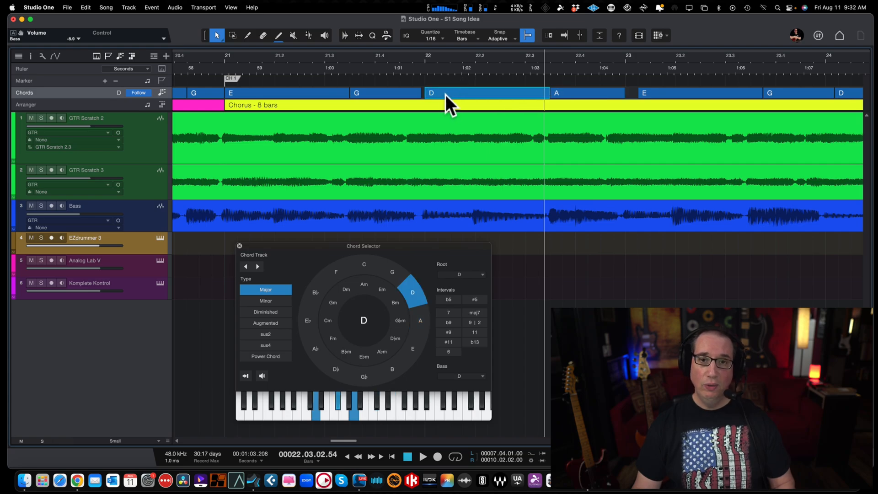
click(421, 94)
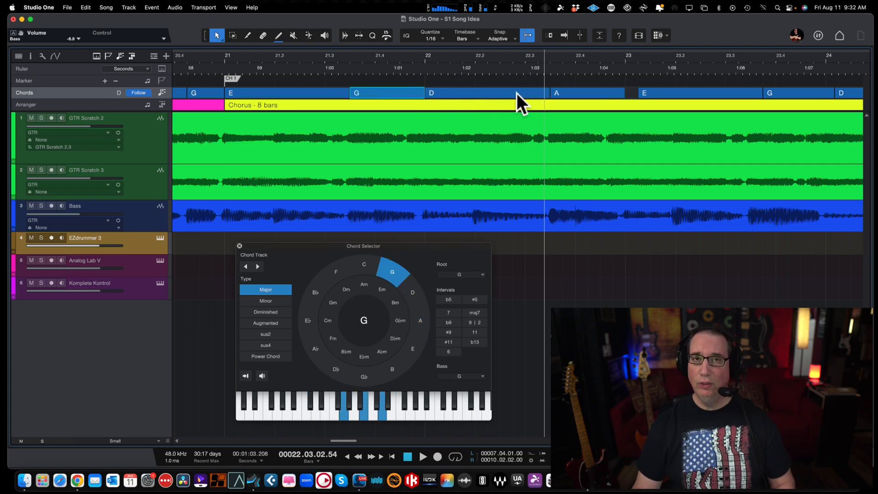
Step: Play to bar 23, move the chorus's second E chord to start there, and move the following G chord directly after it
scroll(486, 119, right, 3)
key(space)
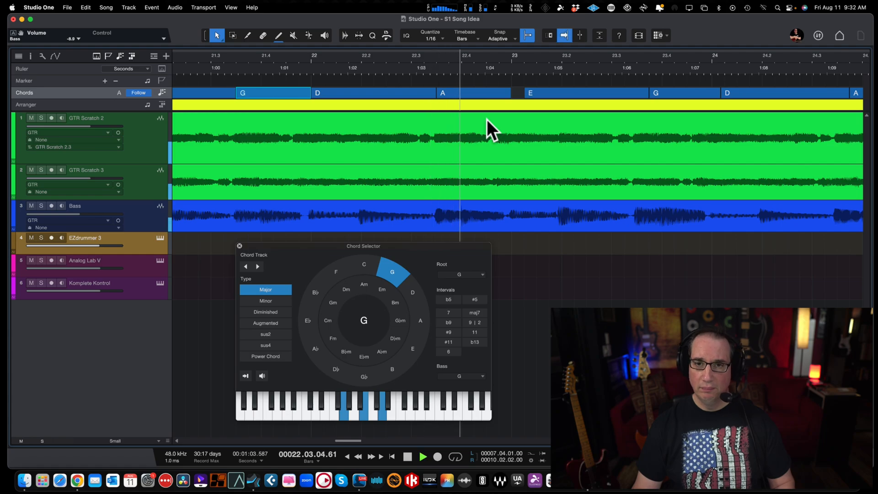
key(space)
drag(551, 90, 540, 91)
drag(668, 94, 657, 94)
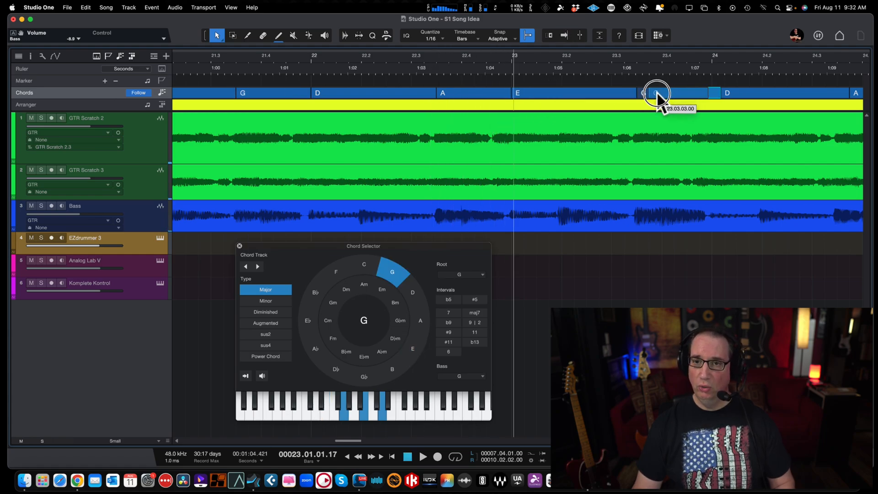
Step: Move the chorus's second D and A chords together to start at bar 24, and extend the preceding G chord to meet them
scroll(635, 113, right, 4)
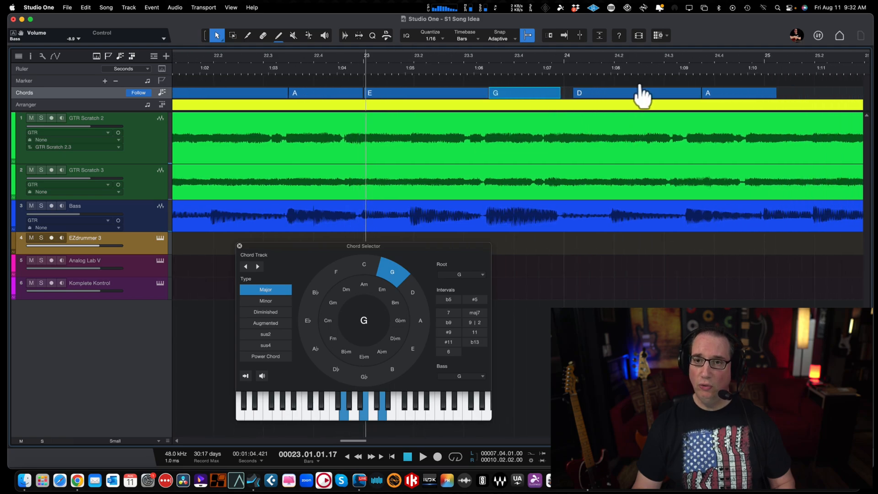
click(641, 92)
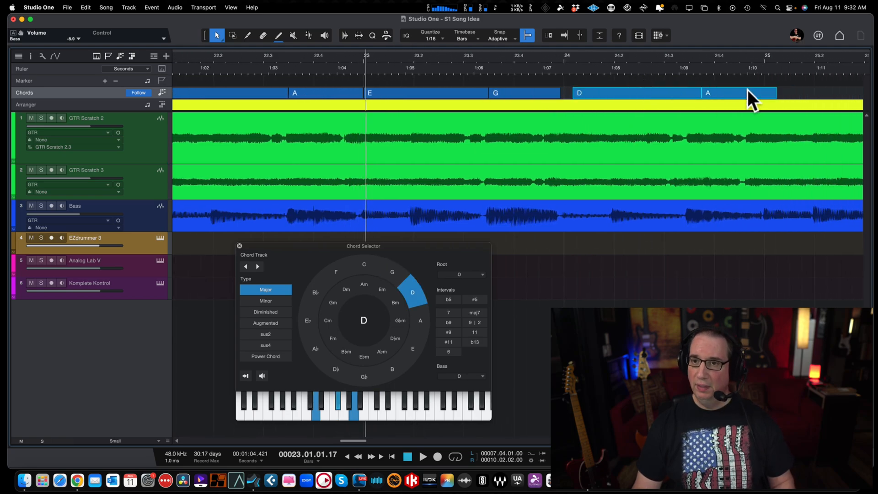
drag(633, 92, 615, 93)
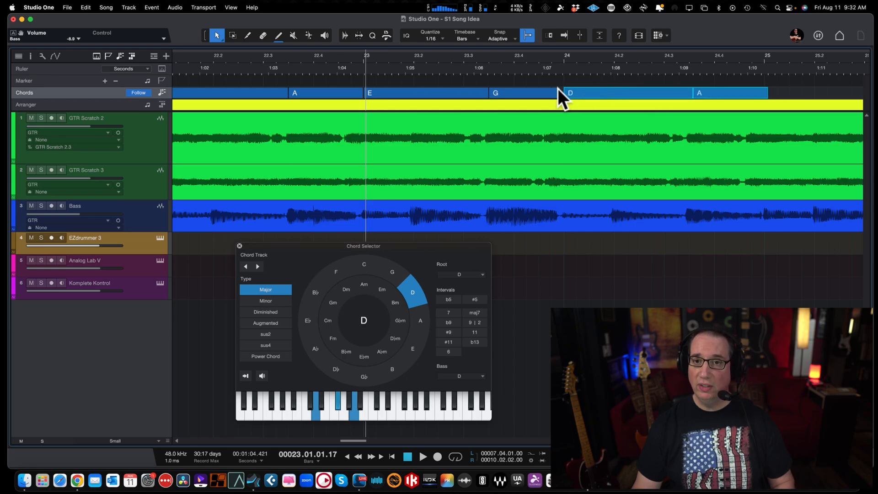
drag(558, 88, 563, 90)
key(space)
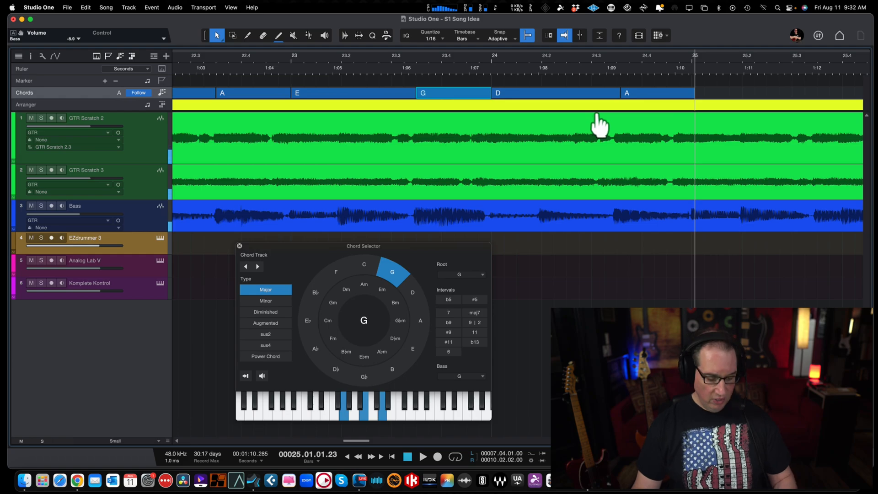
Step: Copy the chorus's eight chords from bars 21 to 24 to start at bar 25
key(w)
key(w)
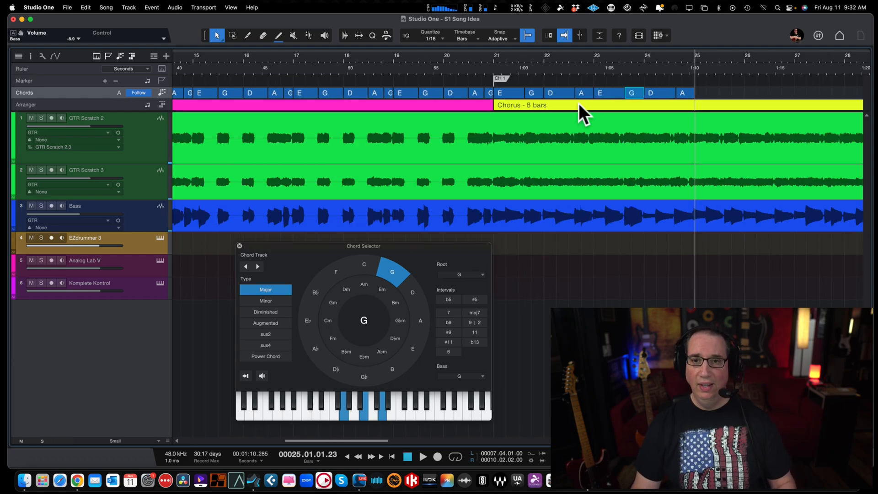
drag(513, 79, 692, 98)
scroll(527, 95, right, 5)
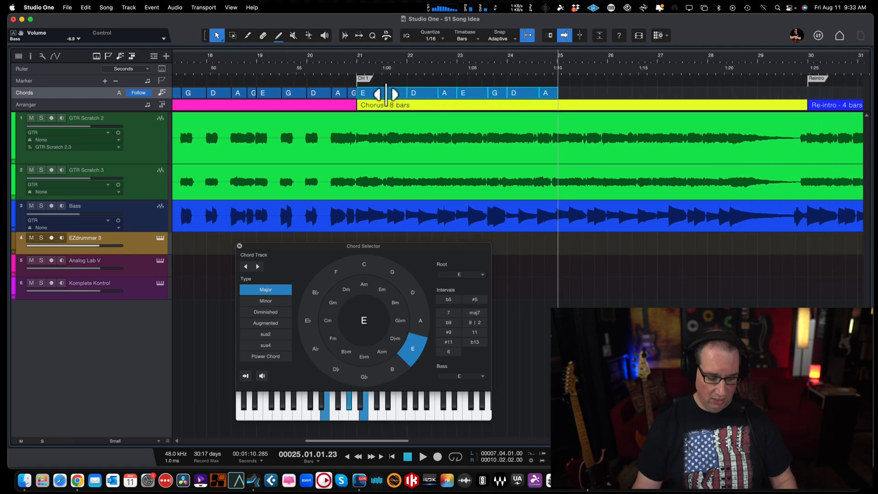
drag(382, 97, 581, 95)
Step: Play the copied chorus chords from bar 25 into bar 28, and save the song
key(space)
scroll(568, 94, right, 5)
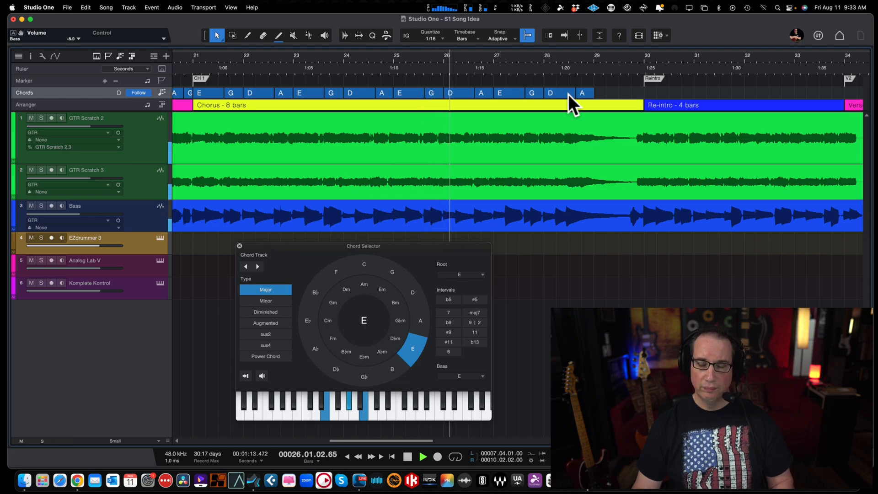
key(super+s)
scroll(548, 94, right, 3)
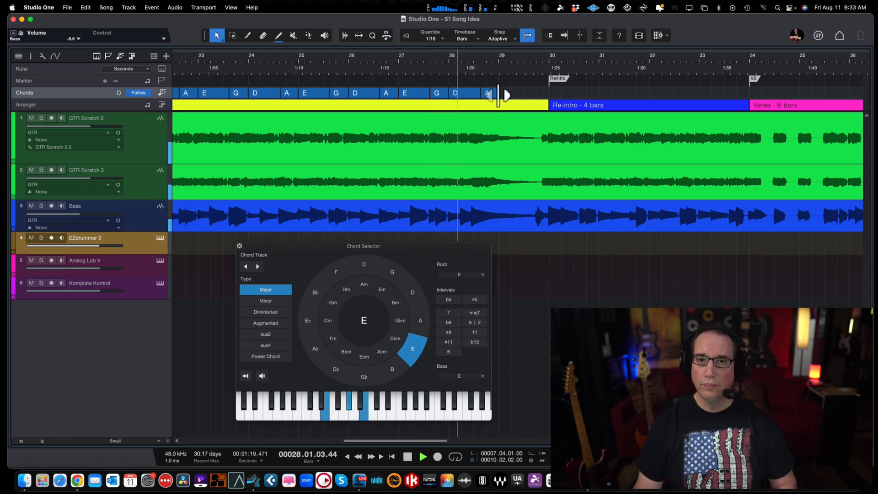
key(space)
Step: Extend only the chorus's last A chord to the start of the re-intro at bar 30, and play through it
drag(480, 94, 553, 97)
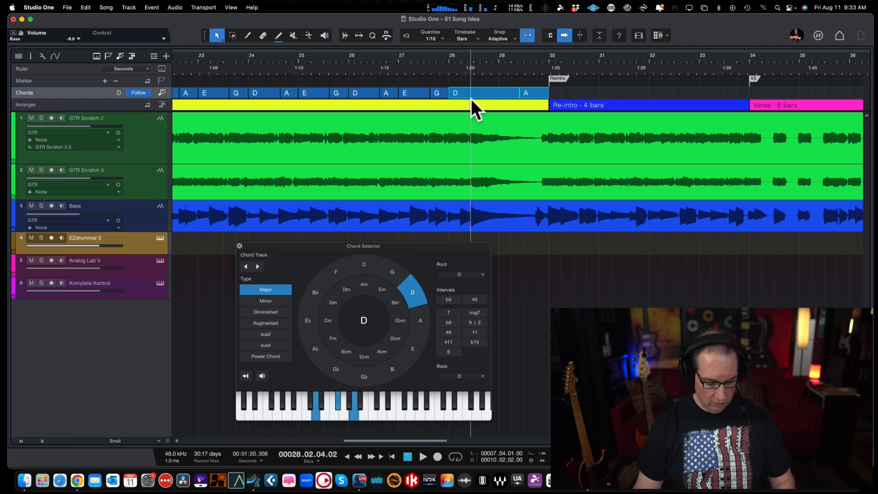
key(super+z)
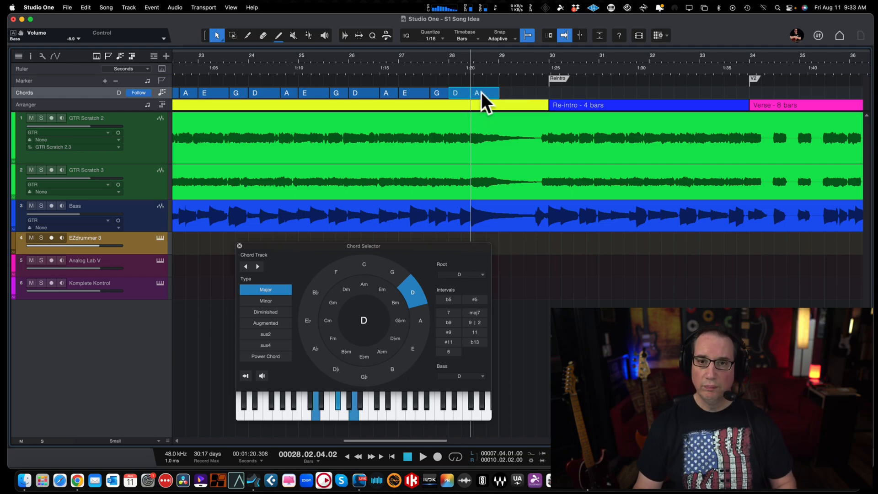
click(482, 94)
drag(498, 93, 549, 93)
key(space)
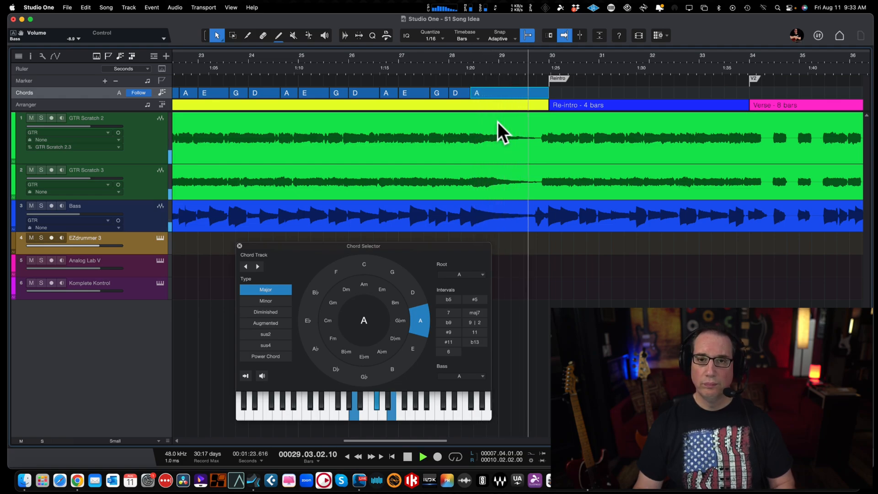
key(space)
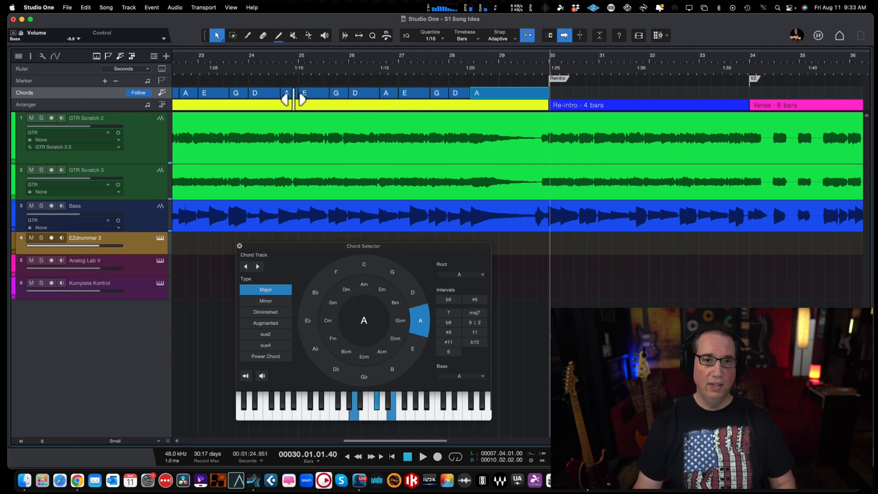
Step: Copy the chorus's first eight chords to the re-intro, starting at bar 30
scroll(268, 98, left, 5)
scroll(268, 98, right, 1)
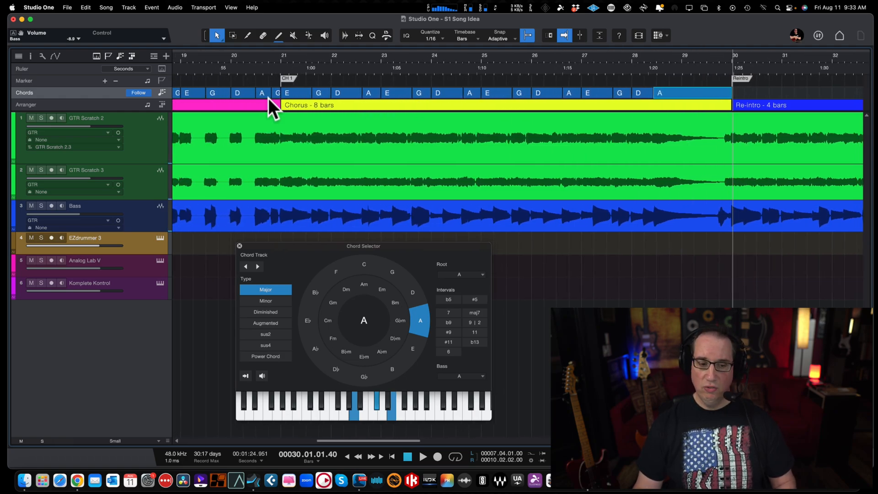
click(301, 91)
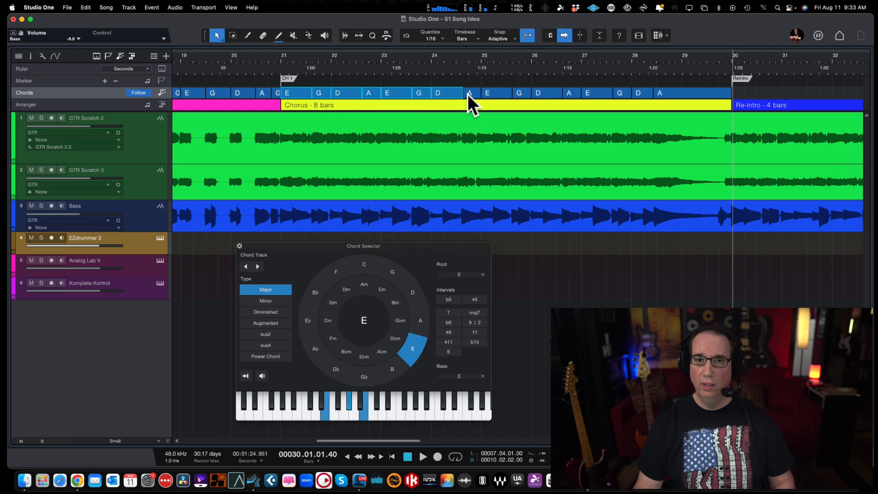
scroll(468, 95, right, 5)
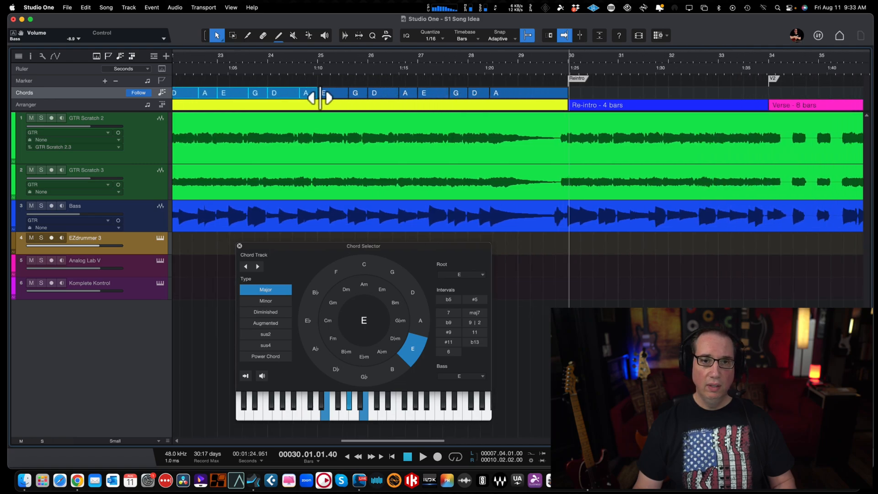
drag(309, 96, 758, 99)
Step: Play the re-intro to the second verse at bar 34, and look over the remaining sections to the end of the song
key(space)
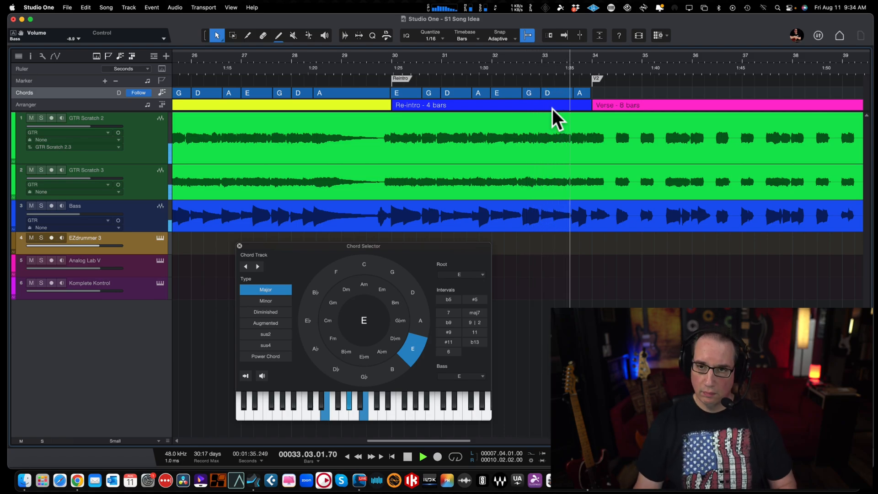
key(w)
key(space)
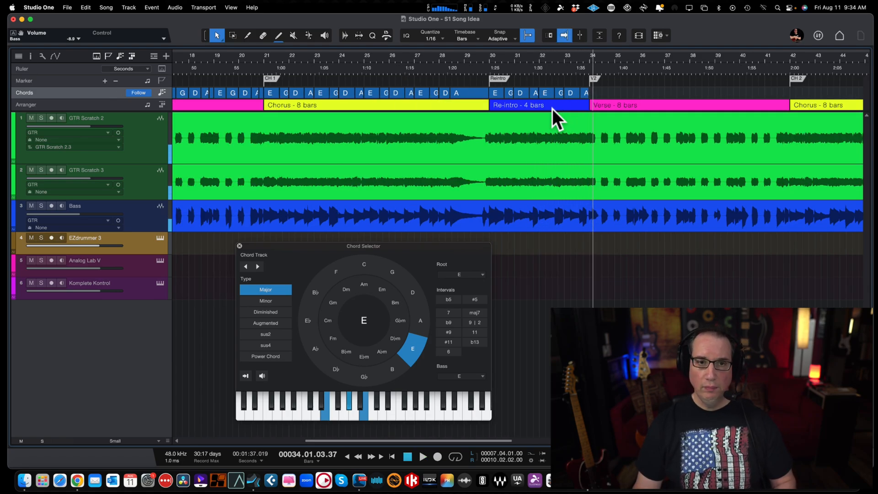
scroll(553, 108, left, 2)
scroll(554, 124, right, 4)
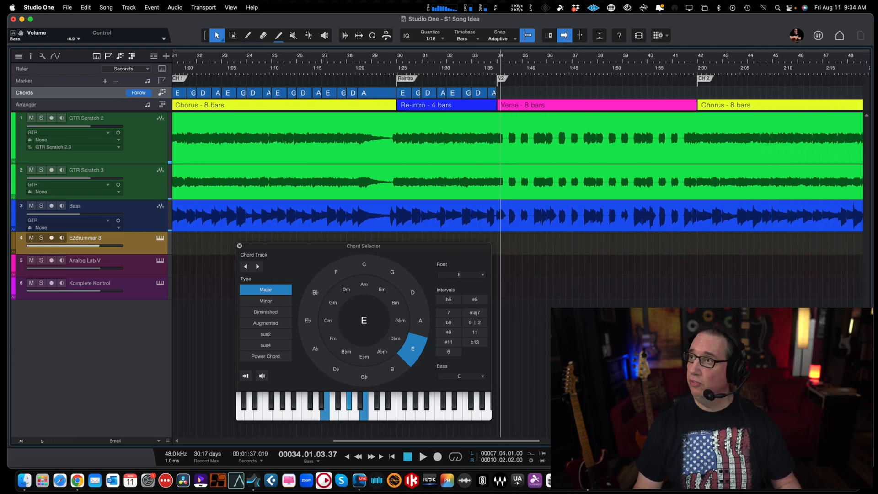
scroll(555, 151, right, 5)
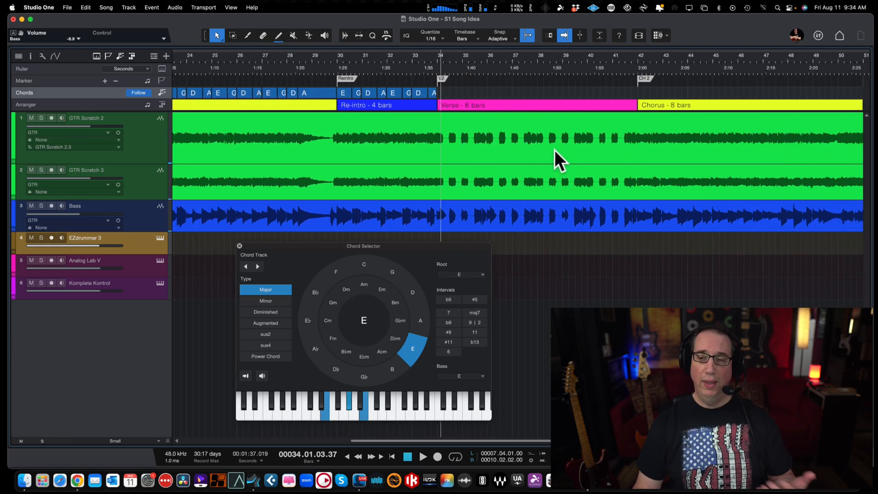
scroll(555, 150, right, 2)
key(w)
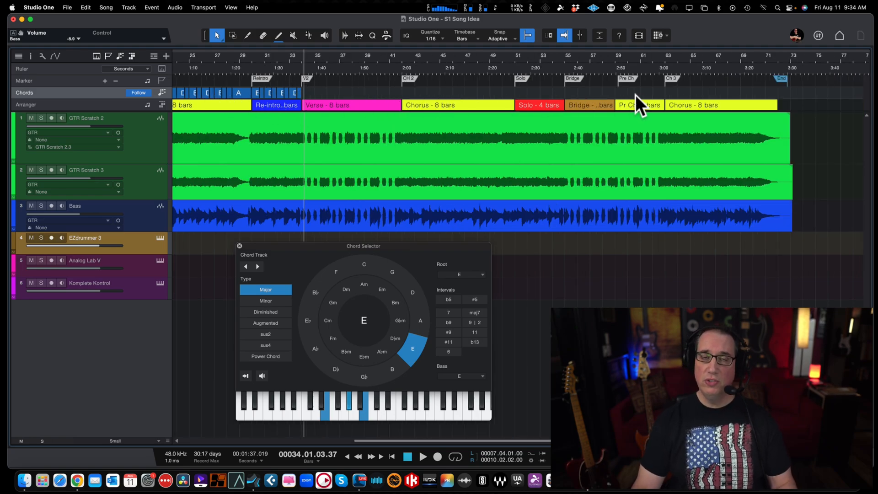
Step: Close the Chord Selector, check the re-intro chords up close, and show the whole song on the timeline
drag(262, 59, 270, 78)
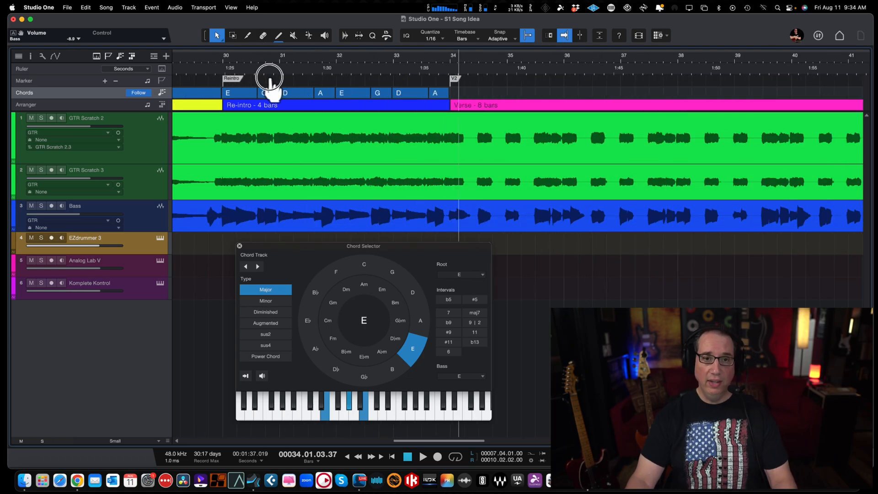
click(239, 246)
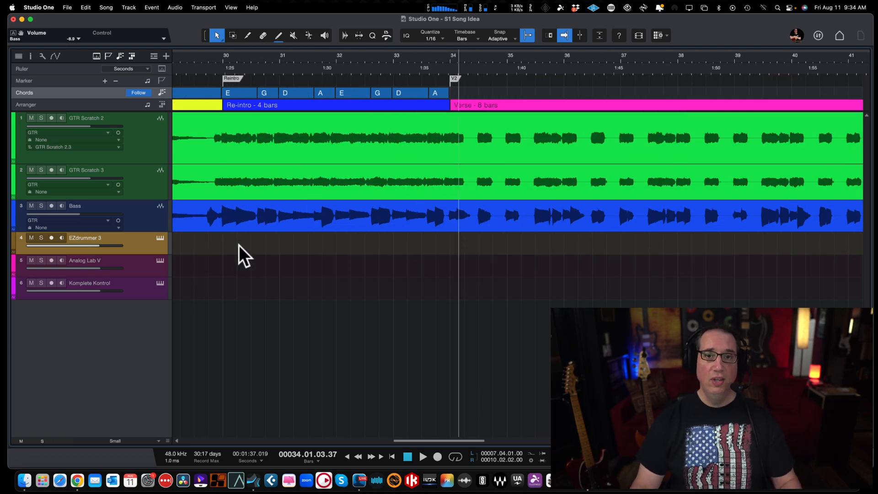
drag(268, 57, 272, 66)
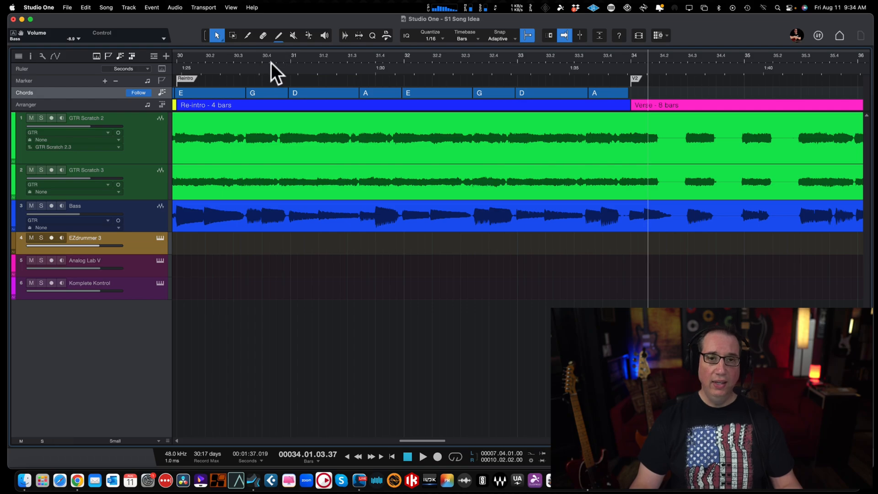
key(w)
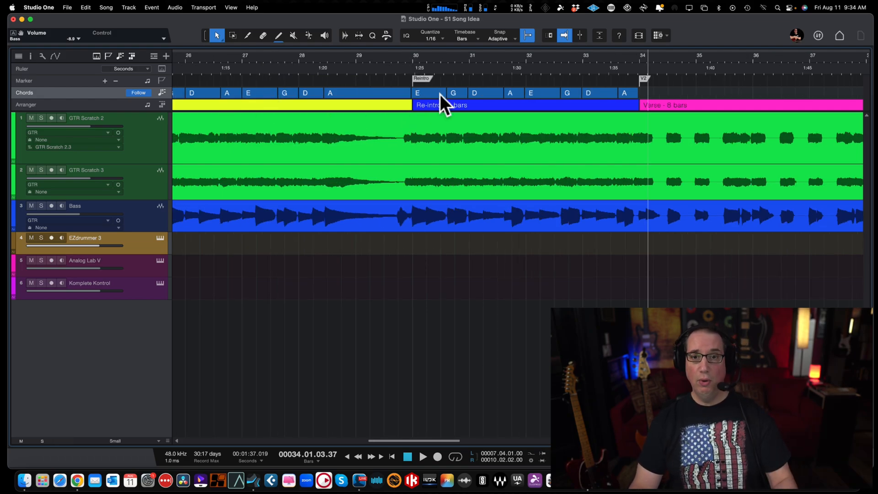
key(w)
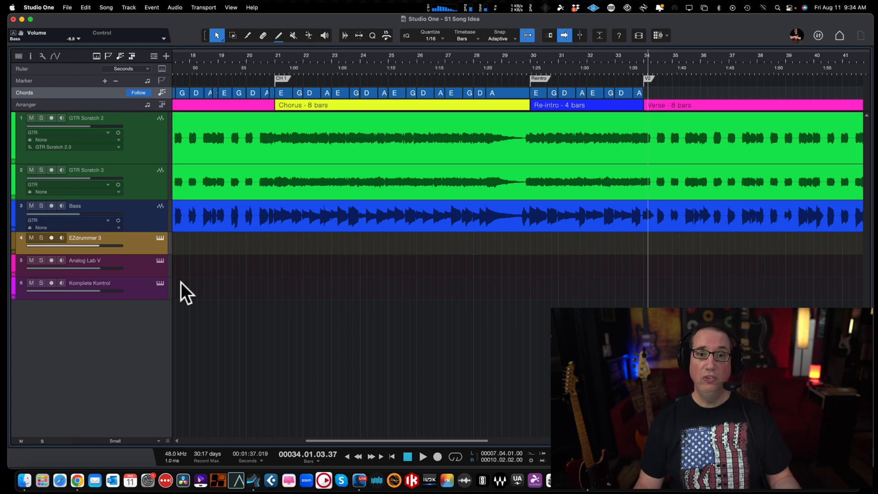
scroll(248, 177, right, 5)
scroll(268, 163, left, 5)
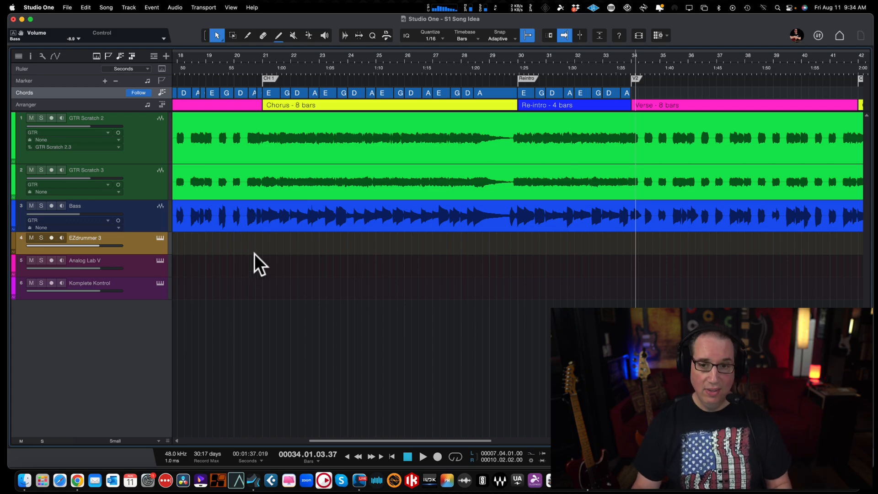
key(z)
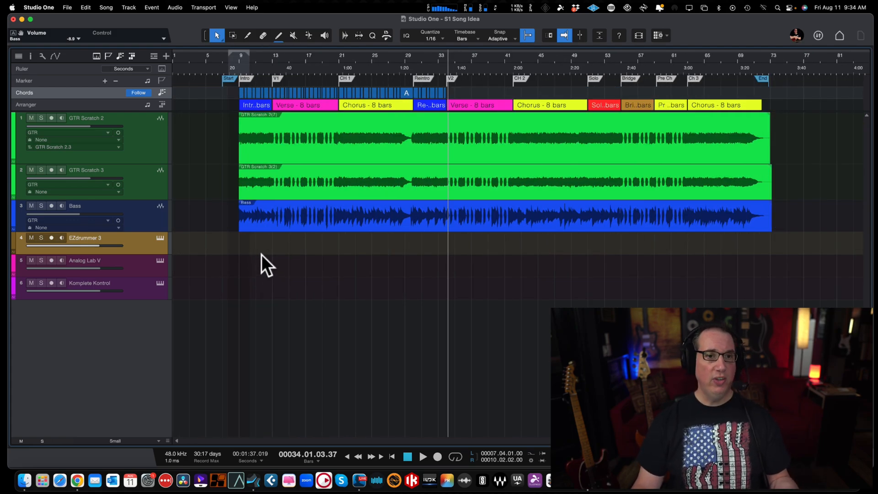